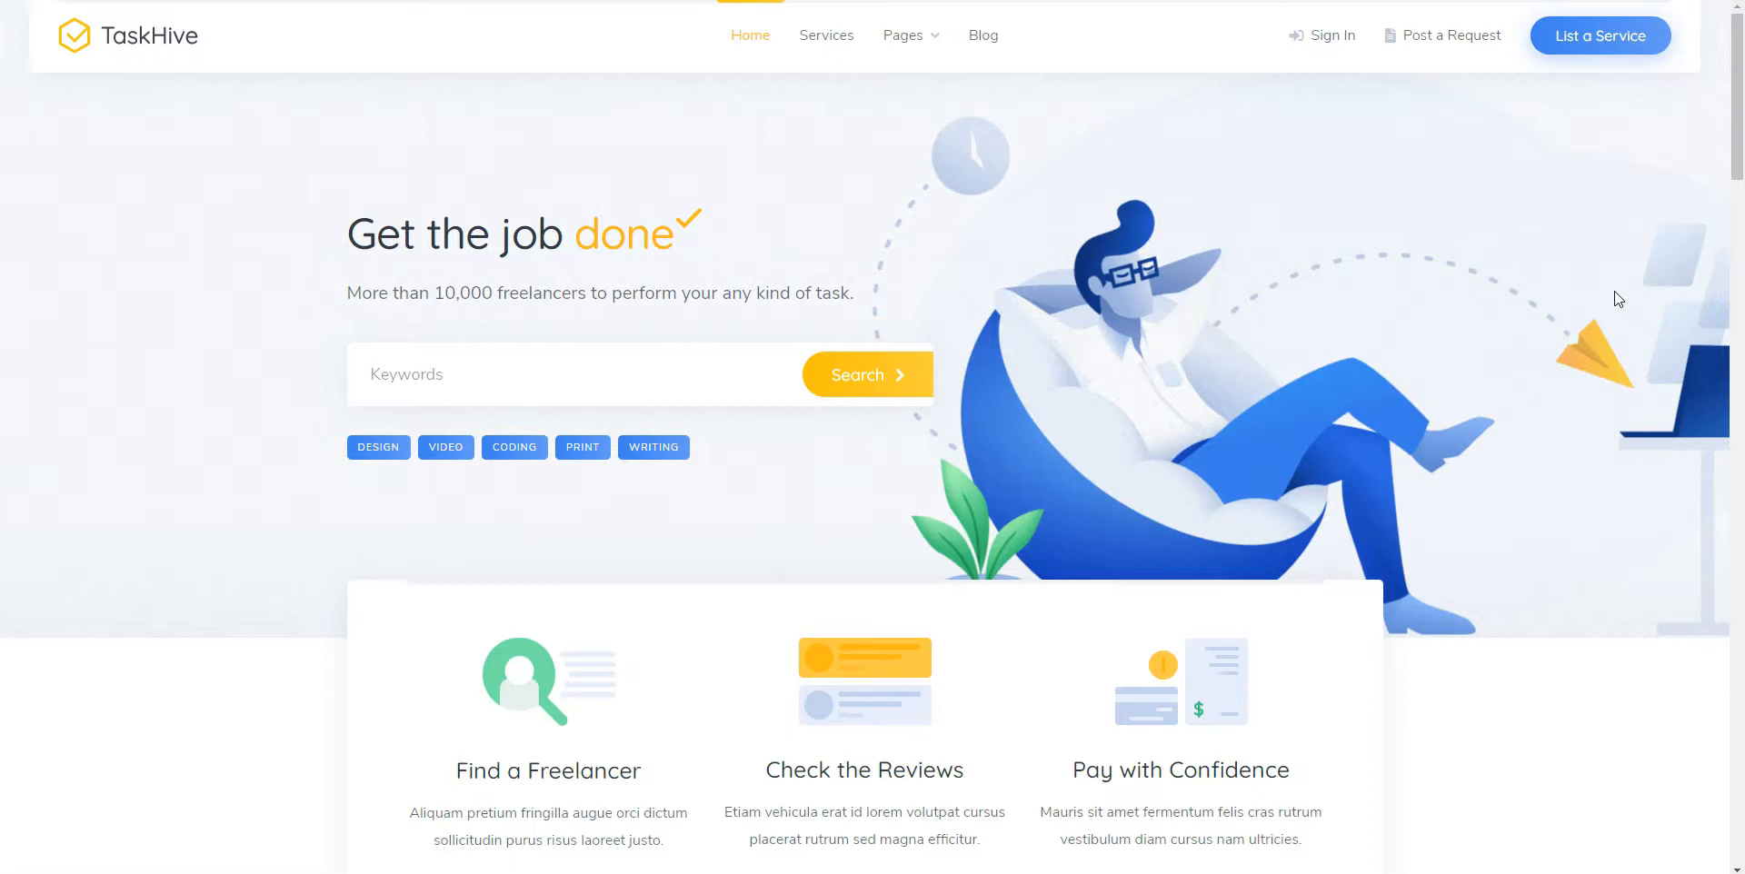
Scroll down through the TaskHive theme demo page and back up
{"action": "scroll", "coordinate": [1617, 298], "scroll_direction": "down", "scroll_amount": 3}
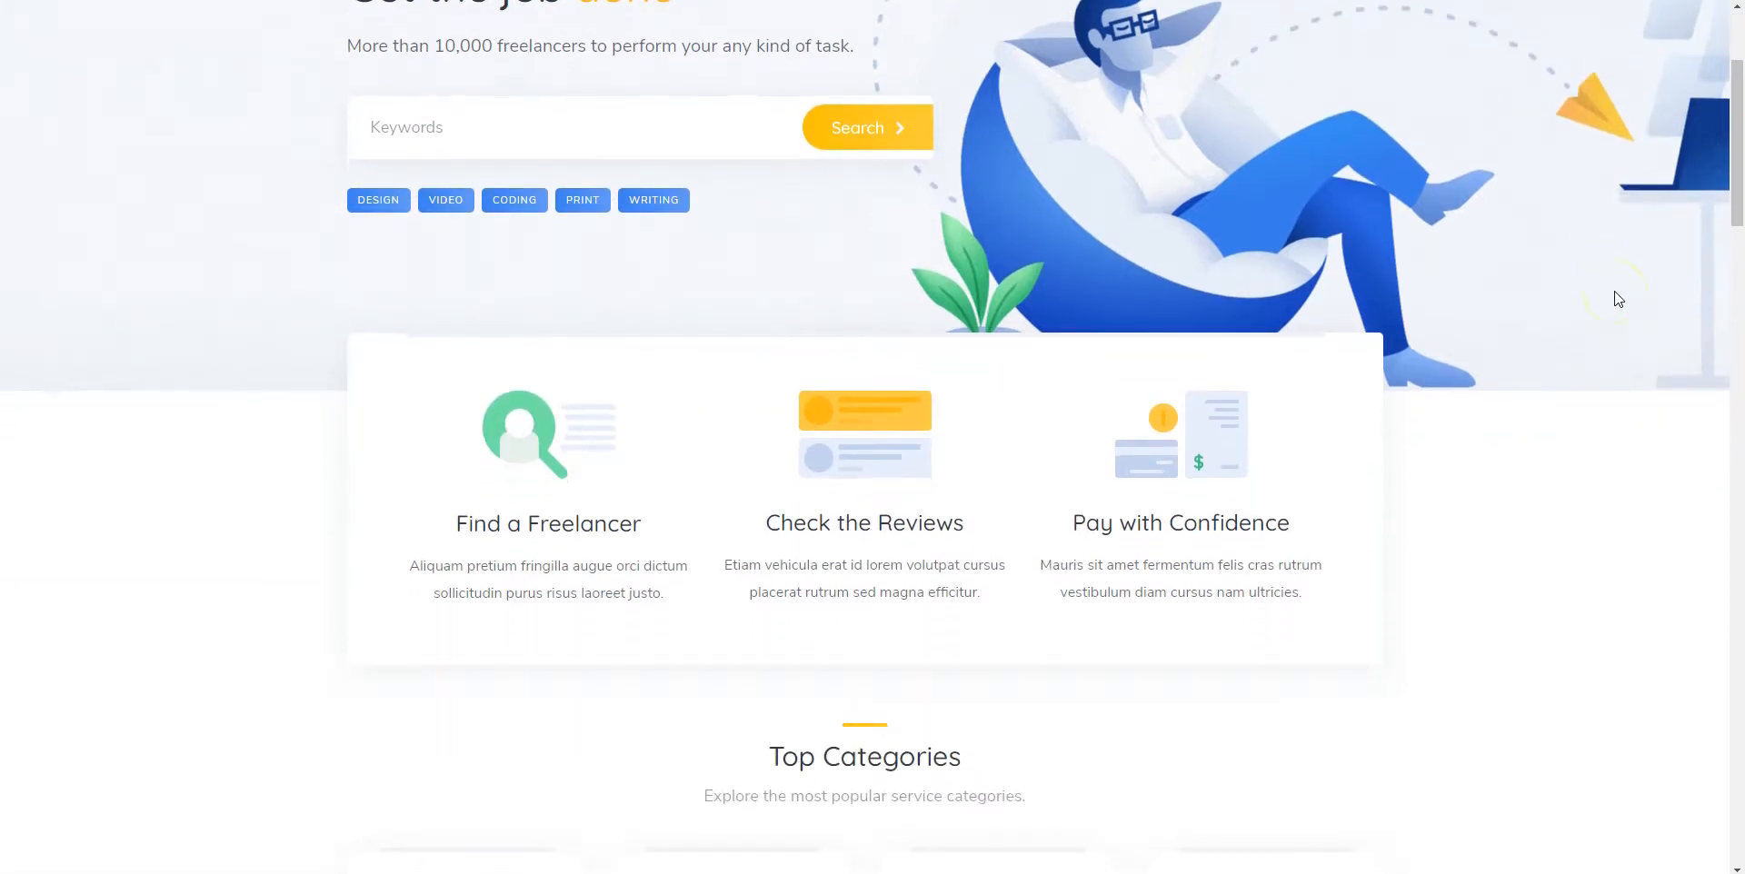
{"action": "scroll", "coordinate": [1617, 298], "scroll_direction": "down", "scroll_amount": 2}
{"action": "scroll", "coordinate": [1617, 298], "scroll_direction": "down", "scroll_amount": 2}
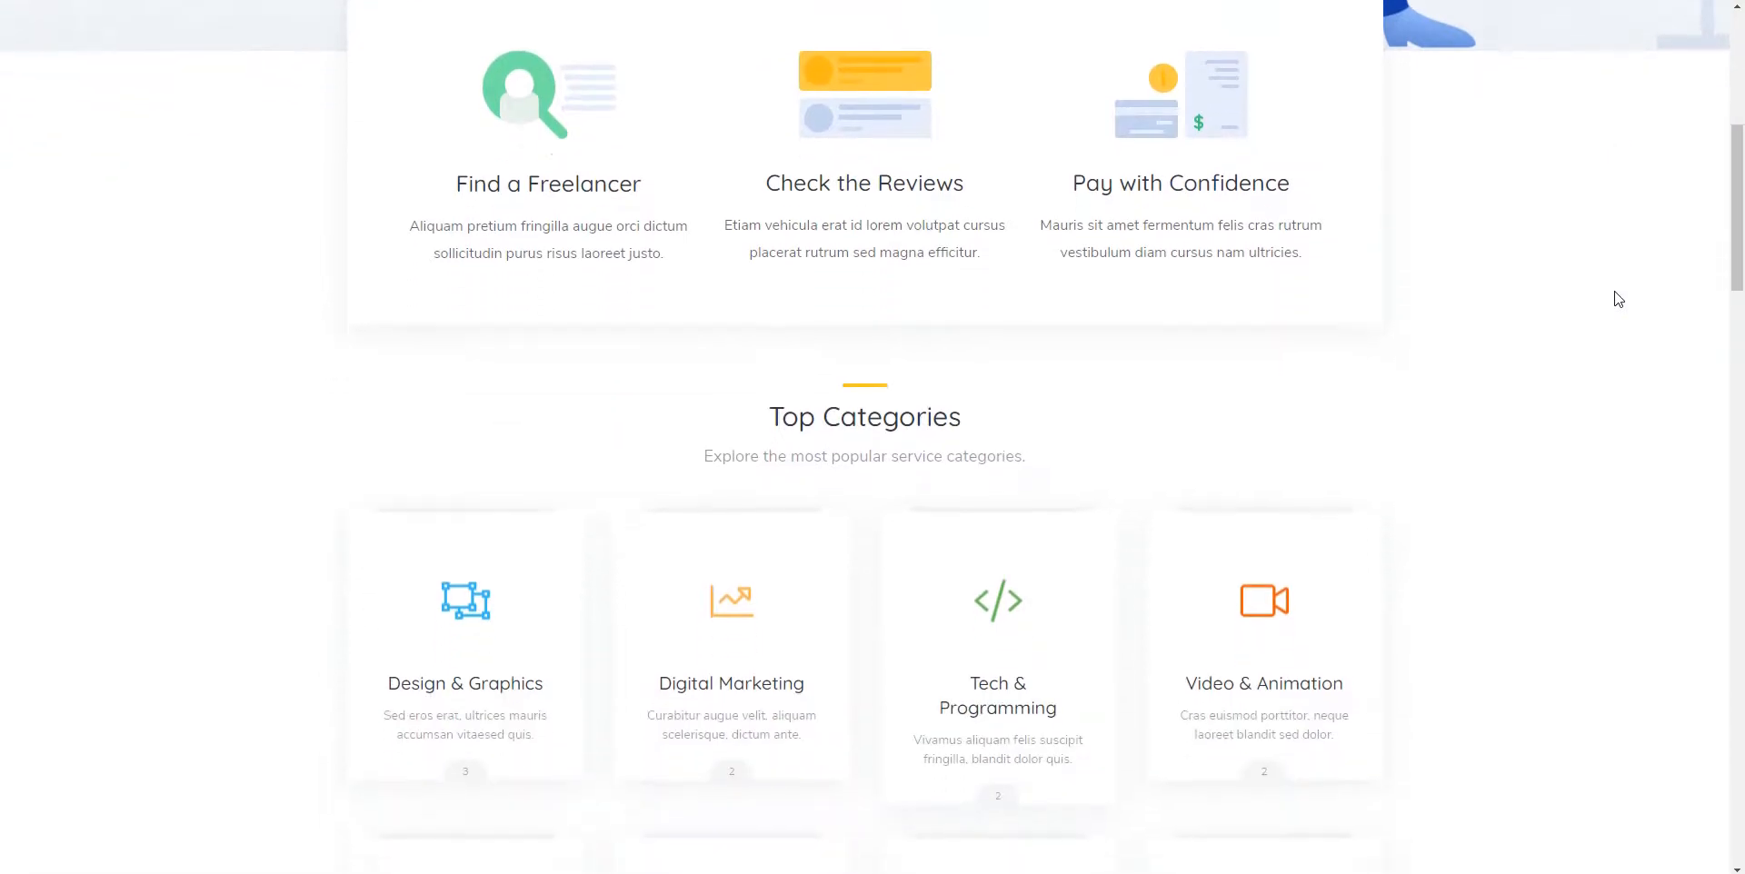
{"action": "scroll", "coordinate": [1618, 298], "scroll_direction": "down", "scroll_amount": 4}
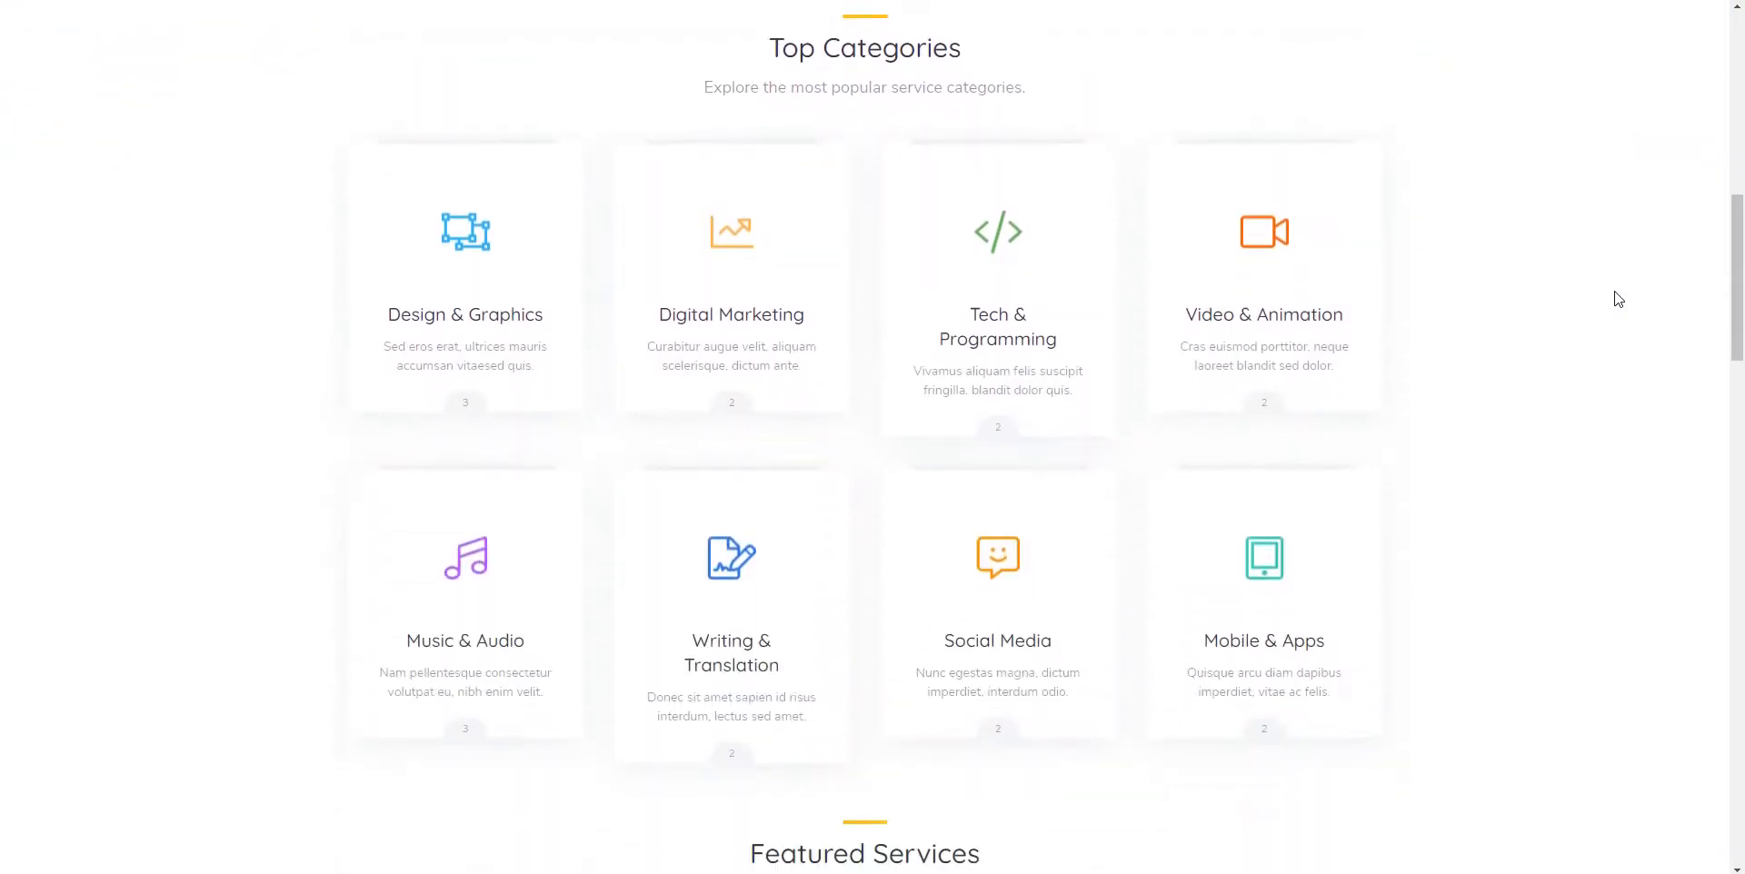
{"action": "scroll", "coordinate": [1618, 298], "scroll_direction": "down", "scroll_amount": 4}
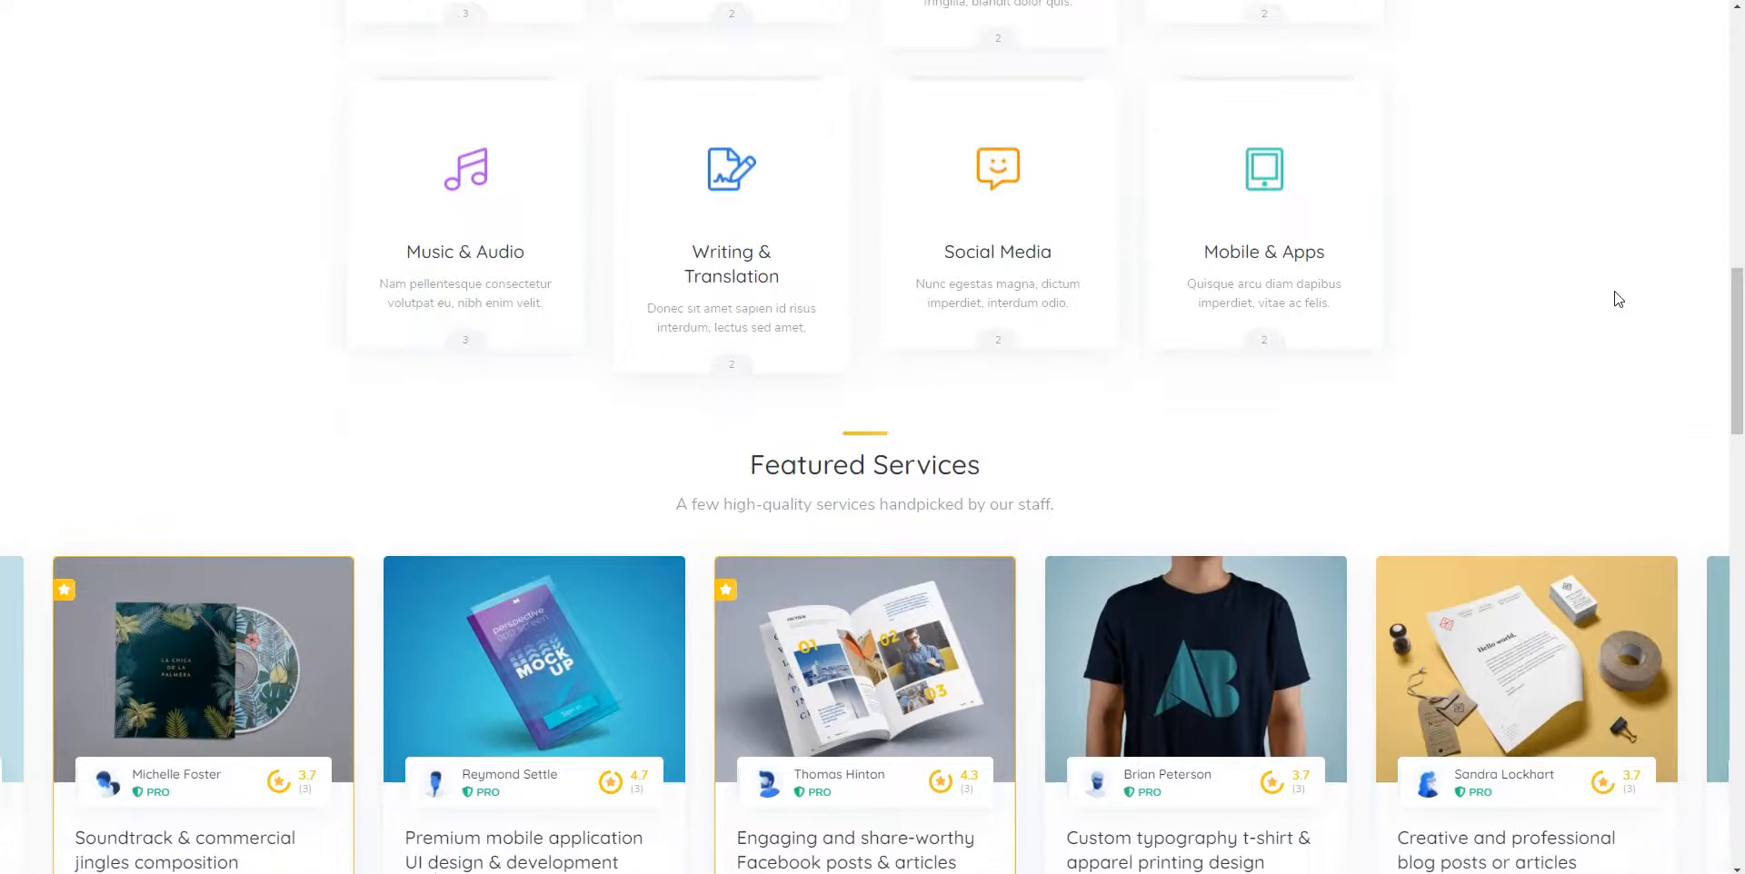
{"action": "scroll", "coordinate": [1618, 298], "scroll_direction": "down", "scroll_amount": 13}
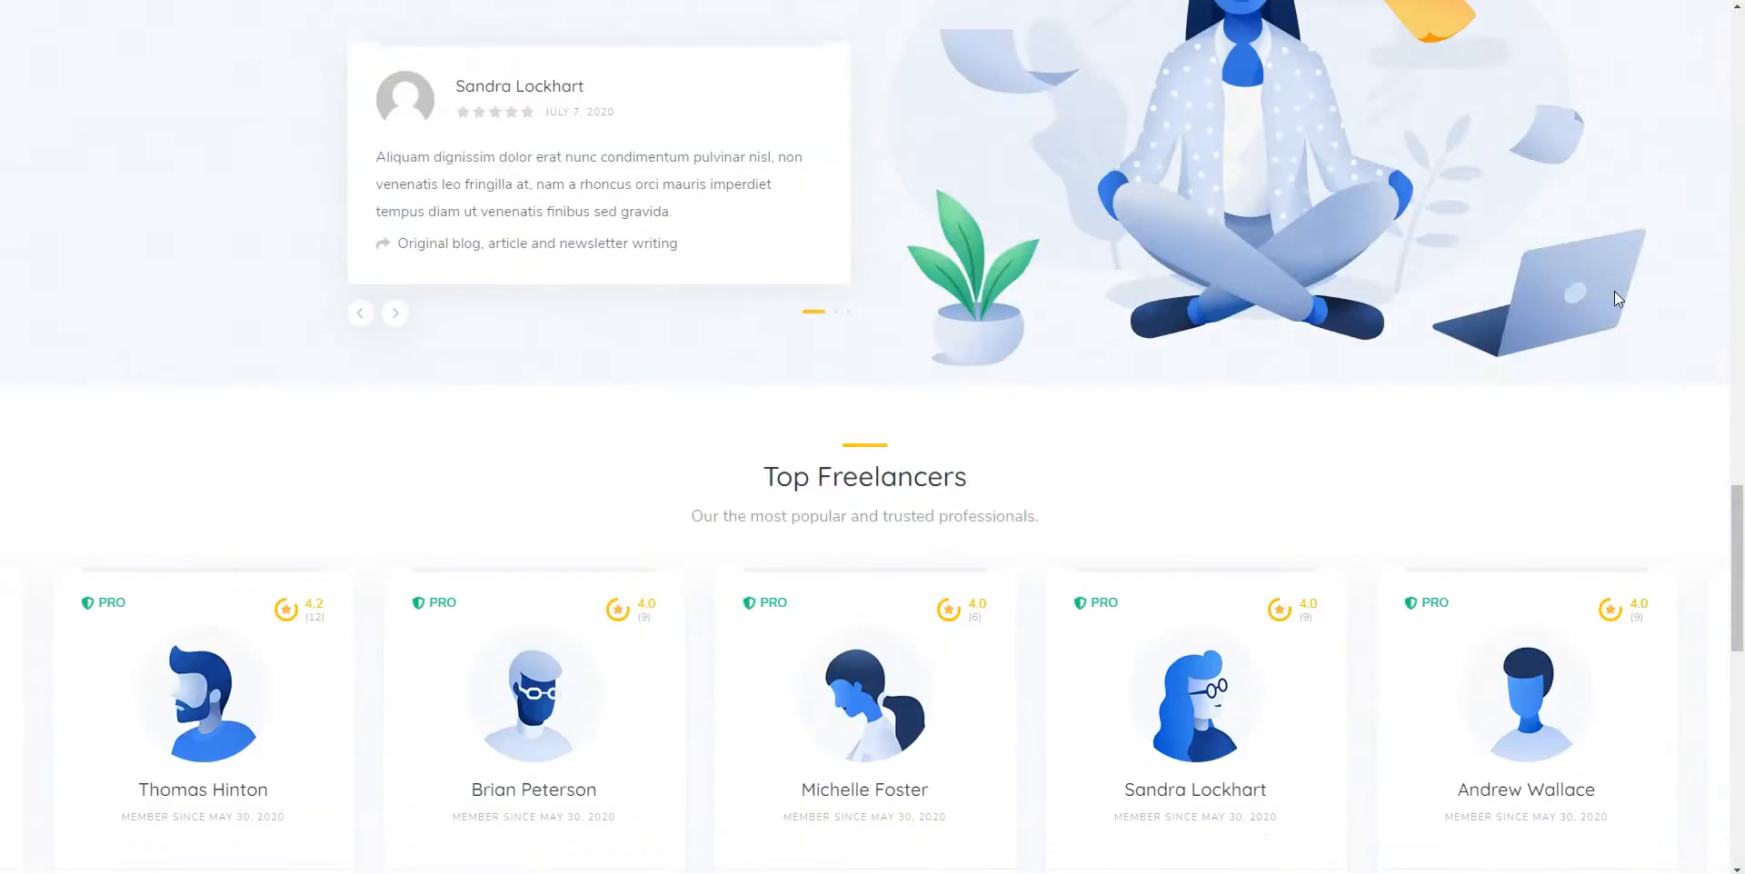
{"action": "scroll", "coordinate": [1614, 297], "scroll_direction": "down", "scroll_amount": 5}
{"action": "scroll", "coordinate": [1618, 298], "scroll_direction": "down", "scroll_amount": 6}
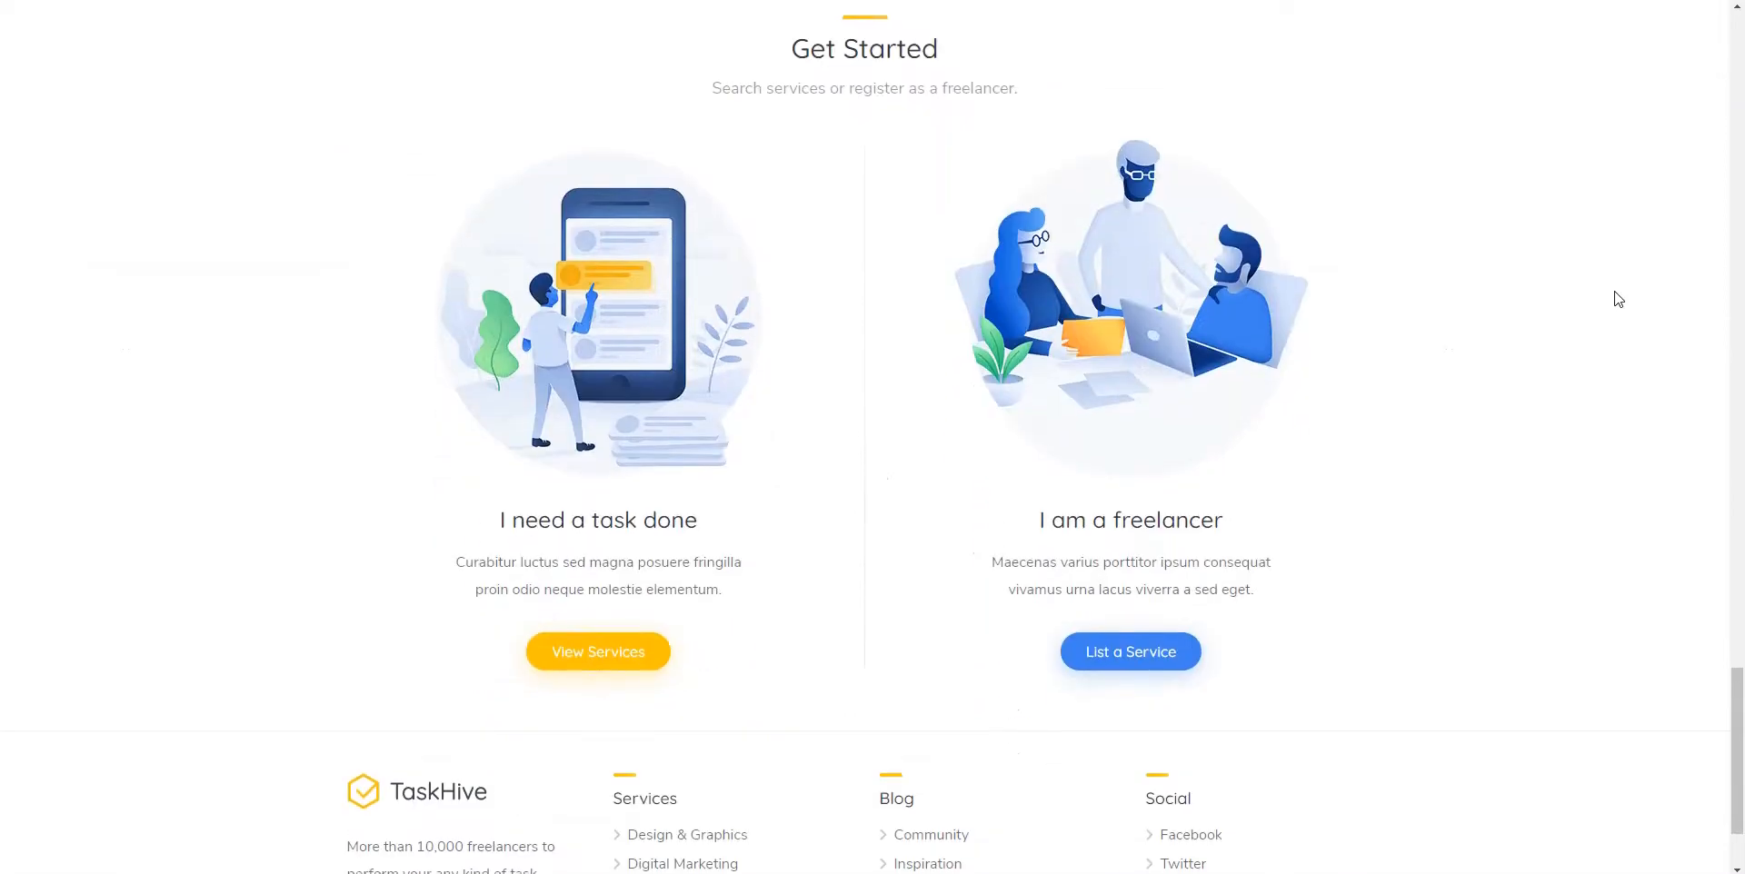
{"action": "scroll", "coordinate": [1617, 298], "scroll_direction": "down", "scroll_amount": 2}
{"action": "scroll", "coordinate": [1617, 298], "scroll_direction": "up", "scroll_amount": 8}
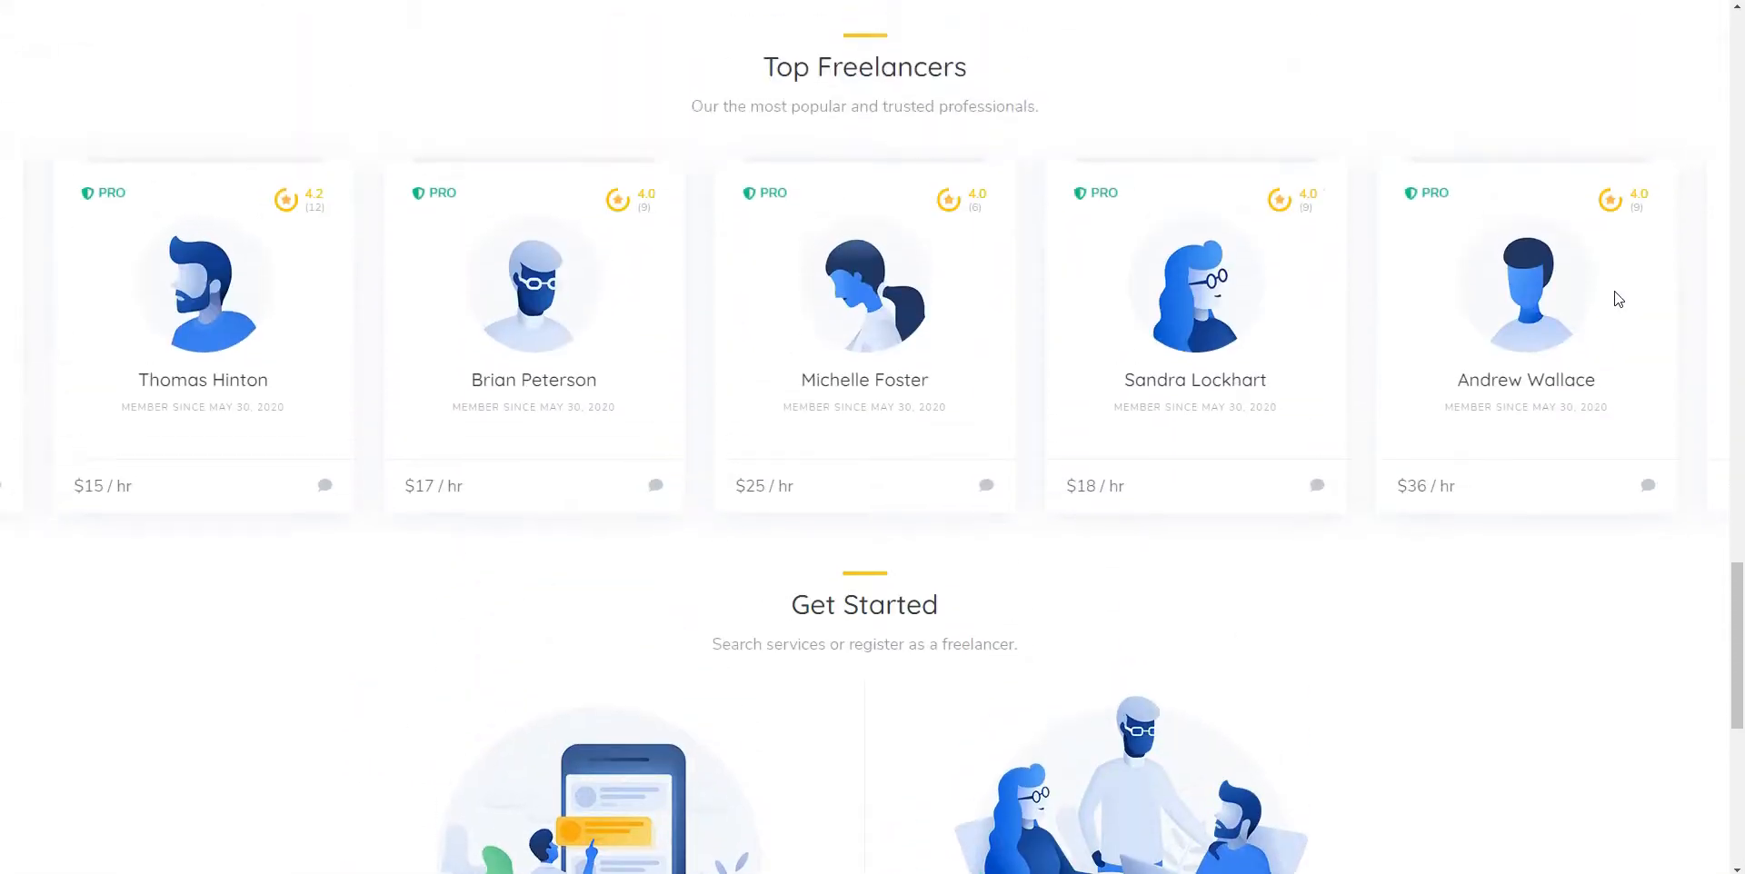
{"action": "scroll", "coordinate": [1618, 298], "scroll_direction": "up", "scroll_amount": 15}
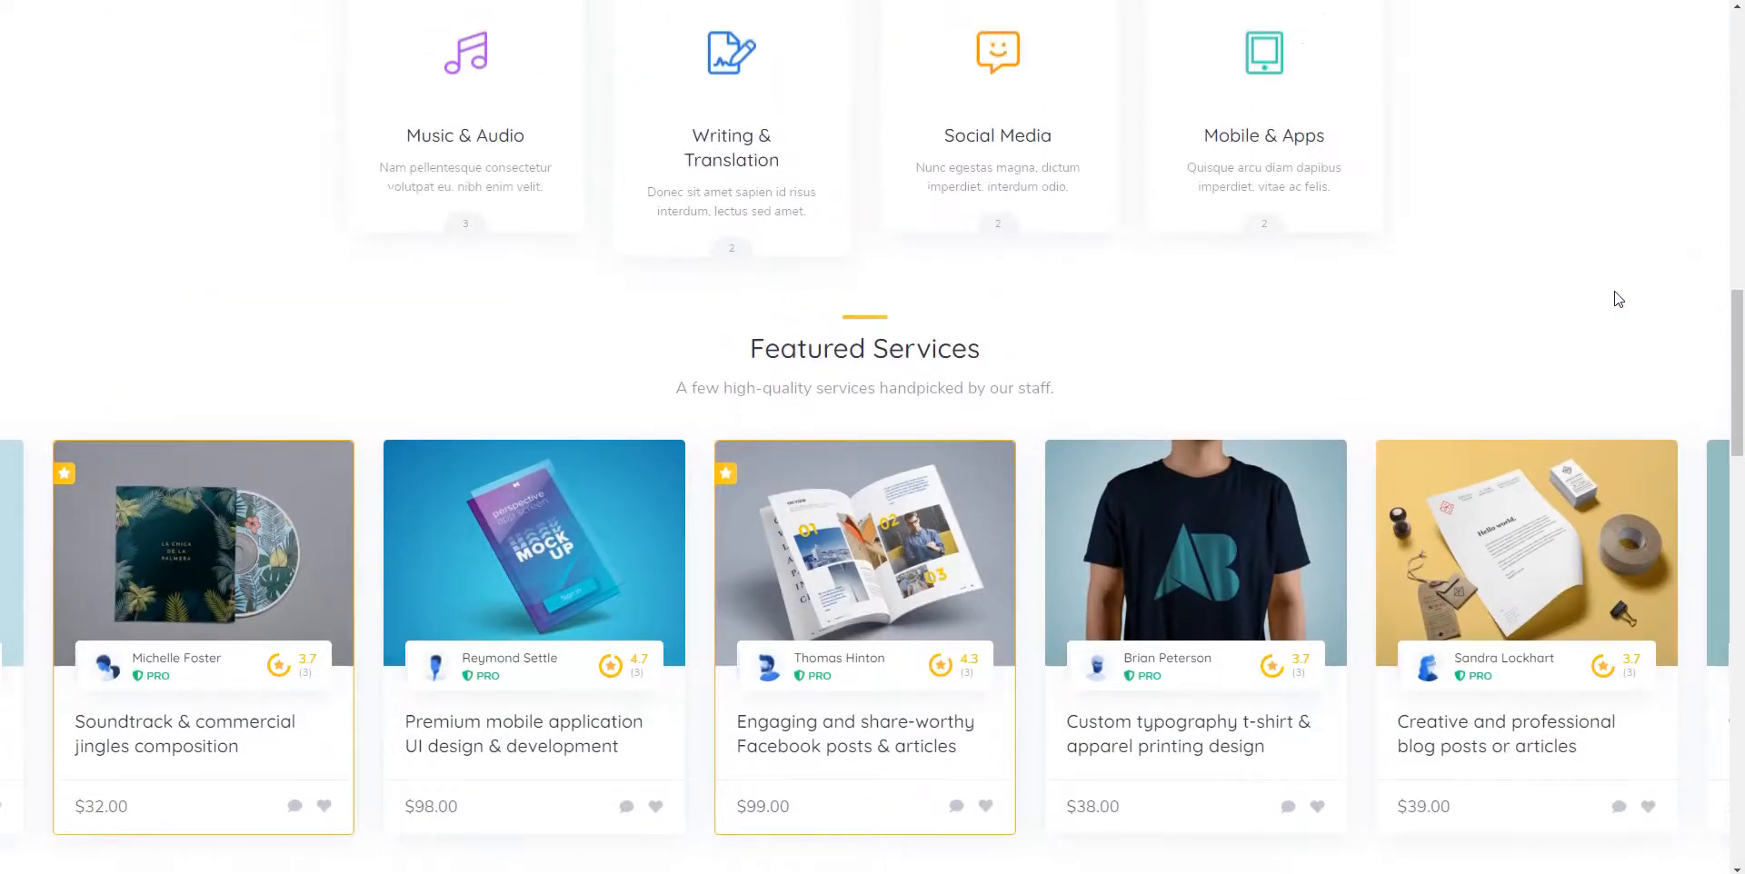
{"action": "scroll", "coordinate": [1618, 299], "scroll_direction": "up", "scroll_amount": 10}
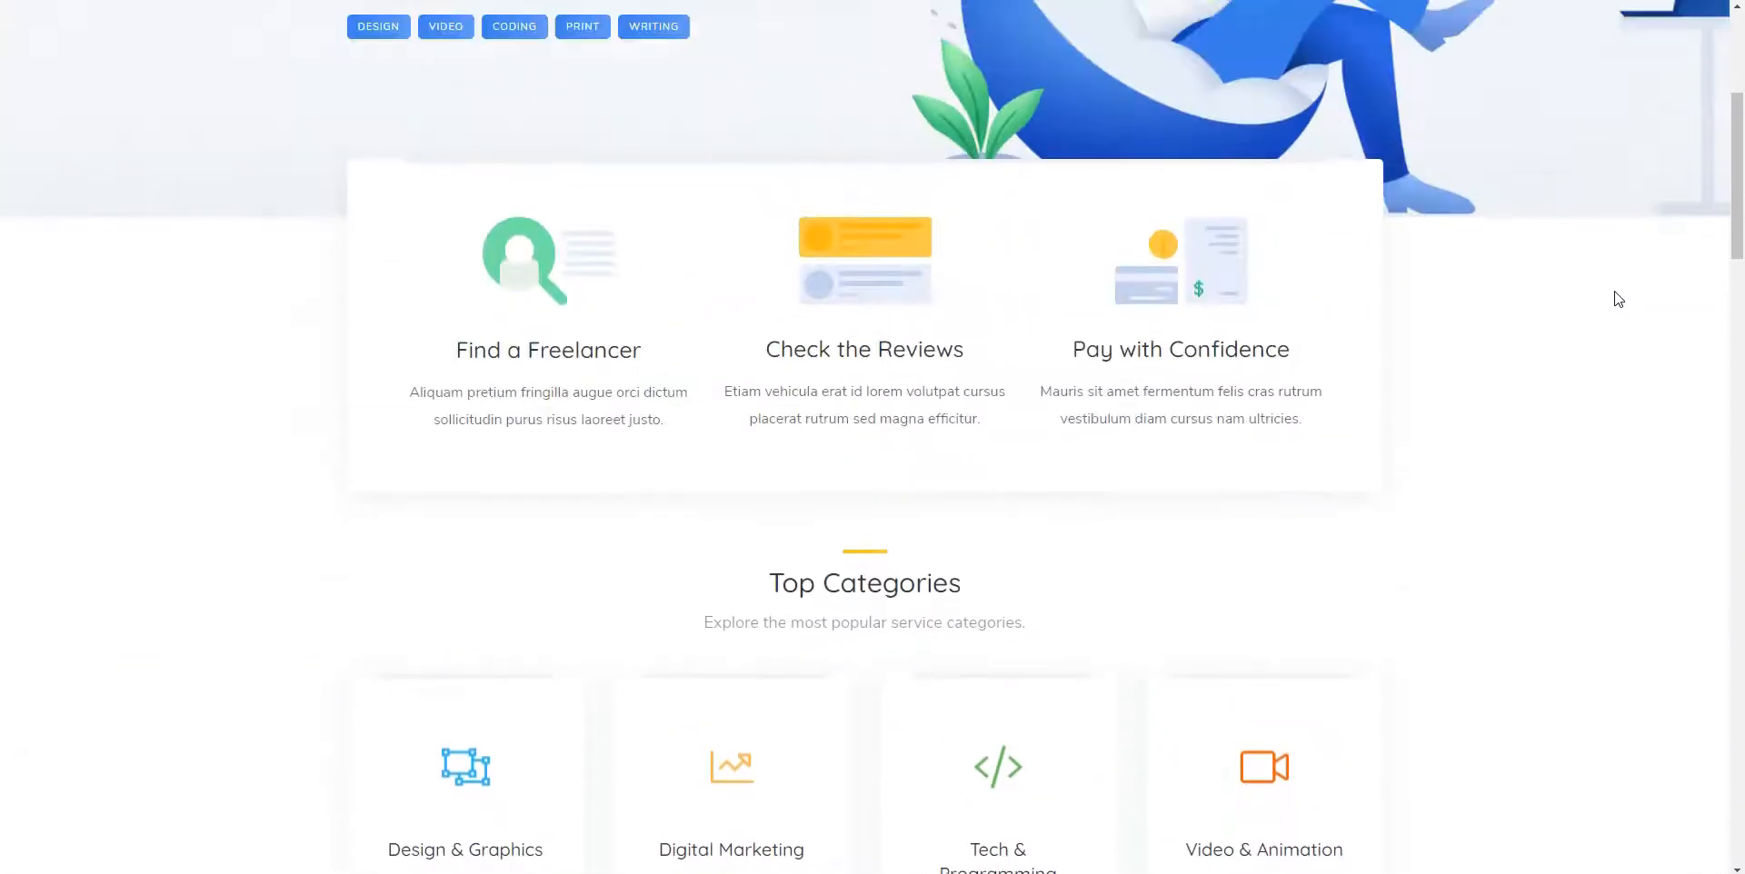
{"action": "scroll", "coordinate": [1618, 298], "scroll_direction": "up", "scroll_amount": 5}
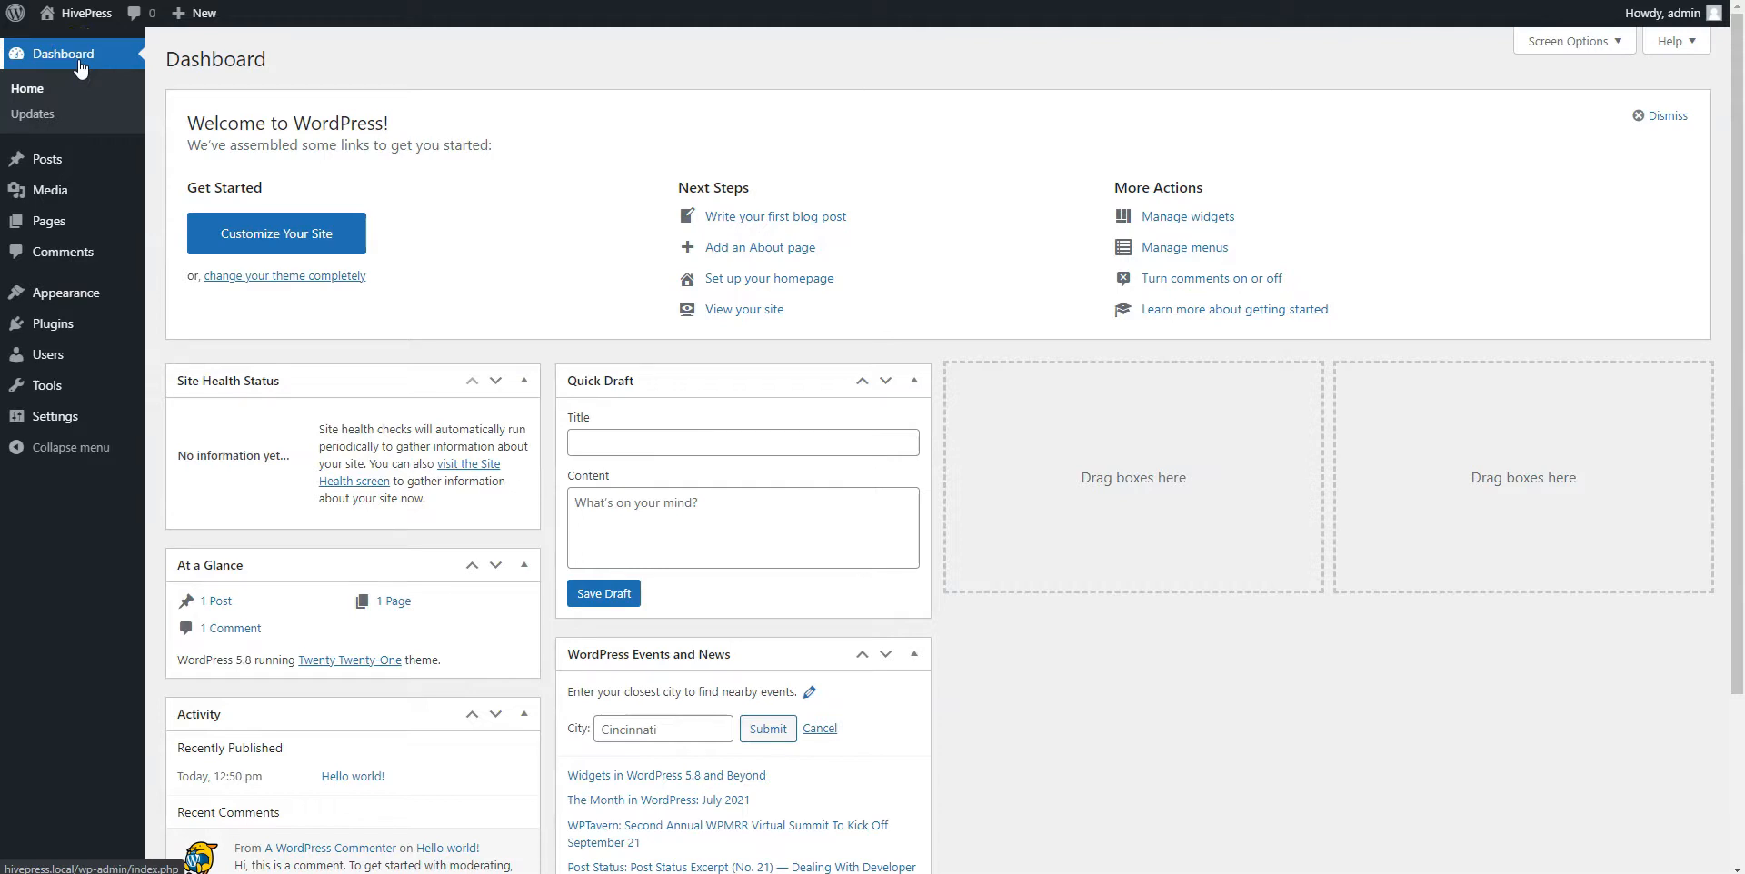
Upload TaskHive.zip as a new theme, install it and activate it
{"action": "mouse_move", "coordinate": [41, 293]}
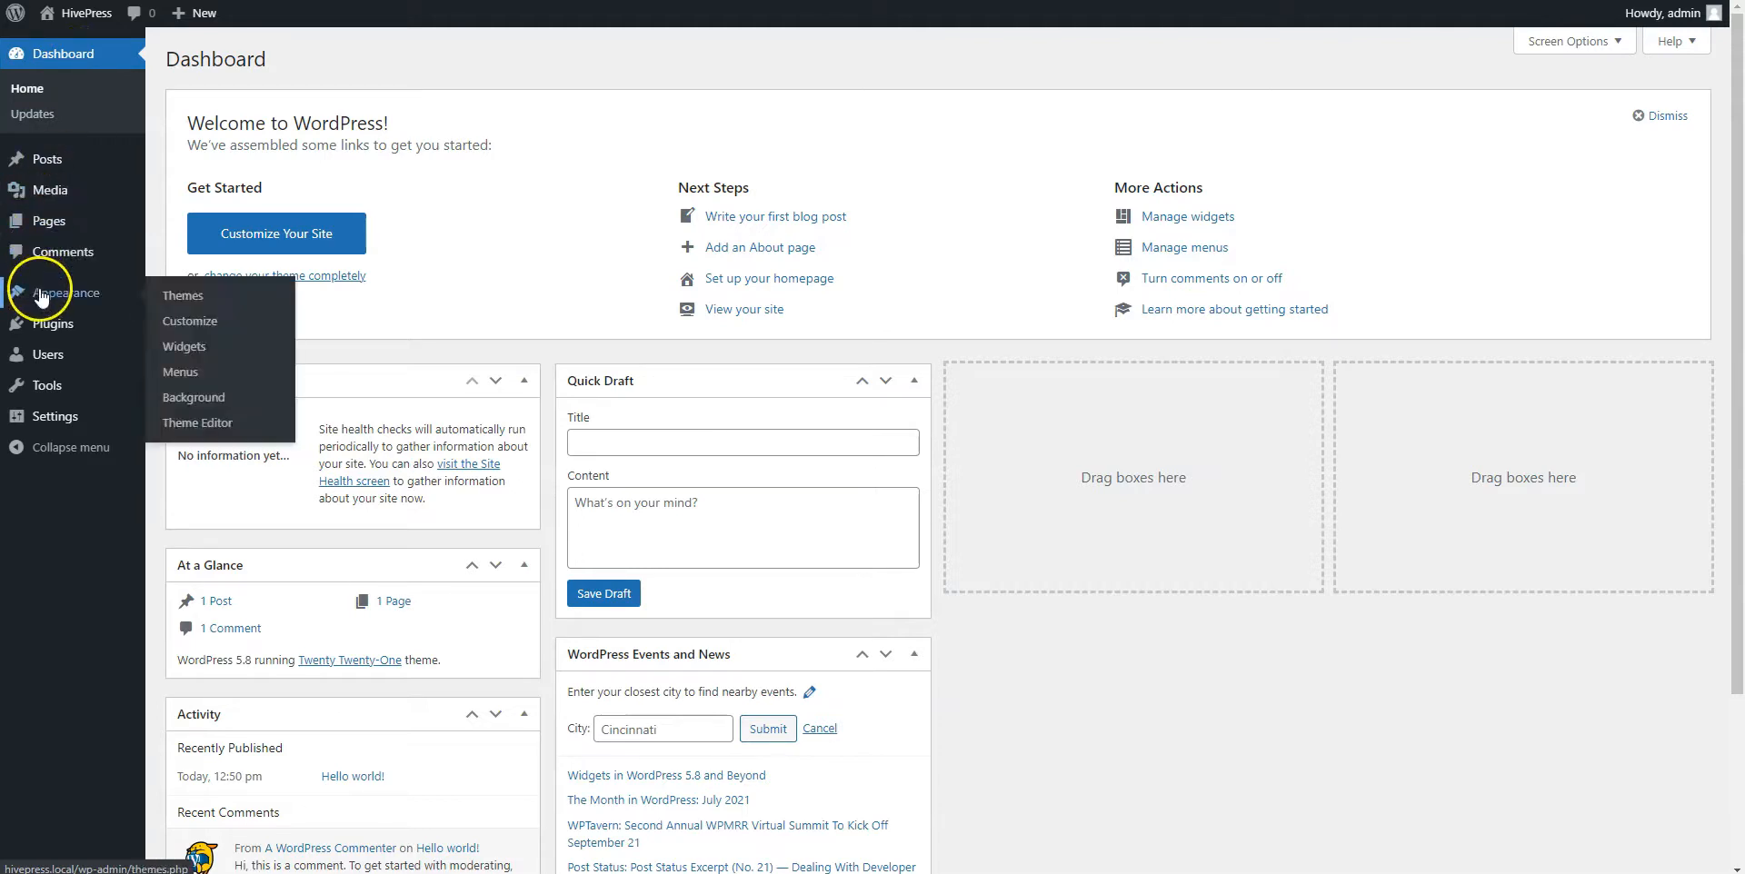
{"action": "left_click", "coordinate": [190, 303]}
{"action": "left_click", "coordinate": [342, 60]}
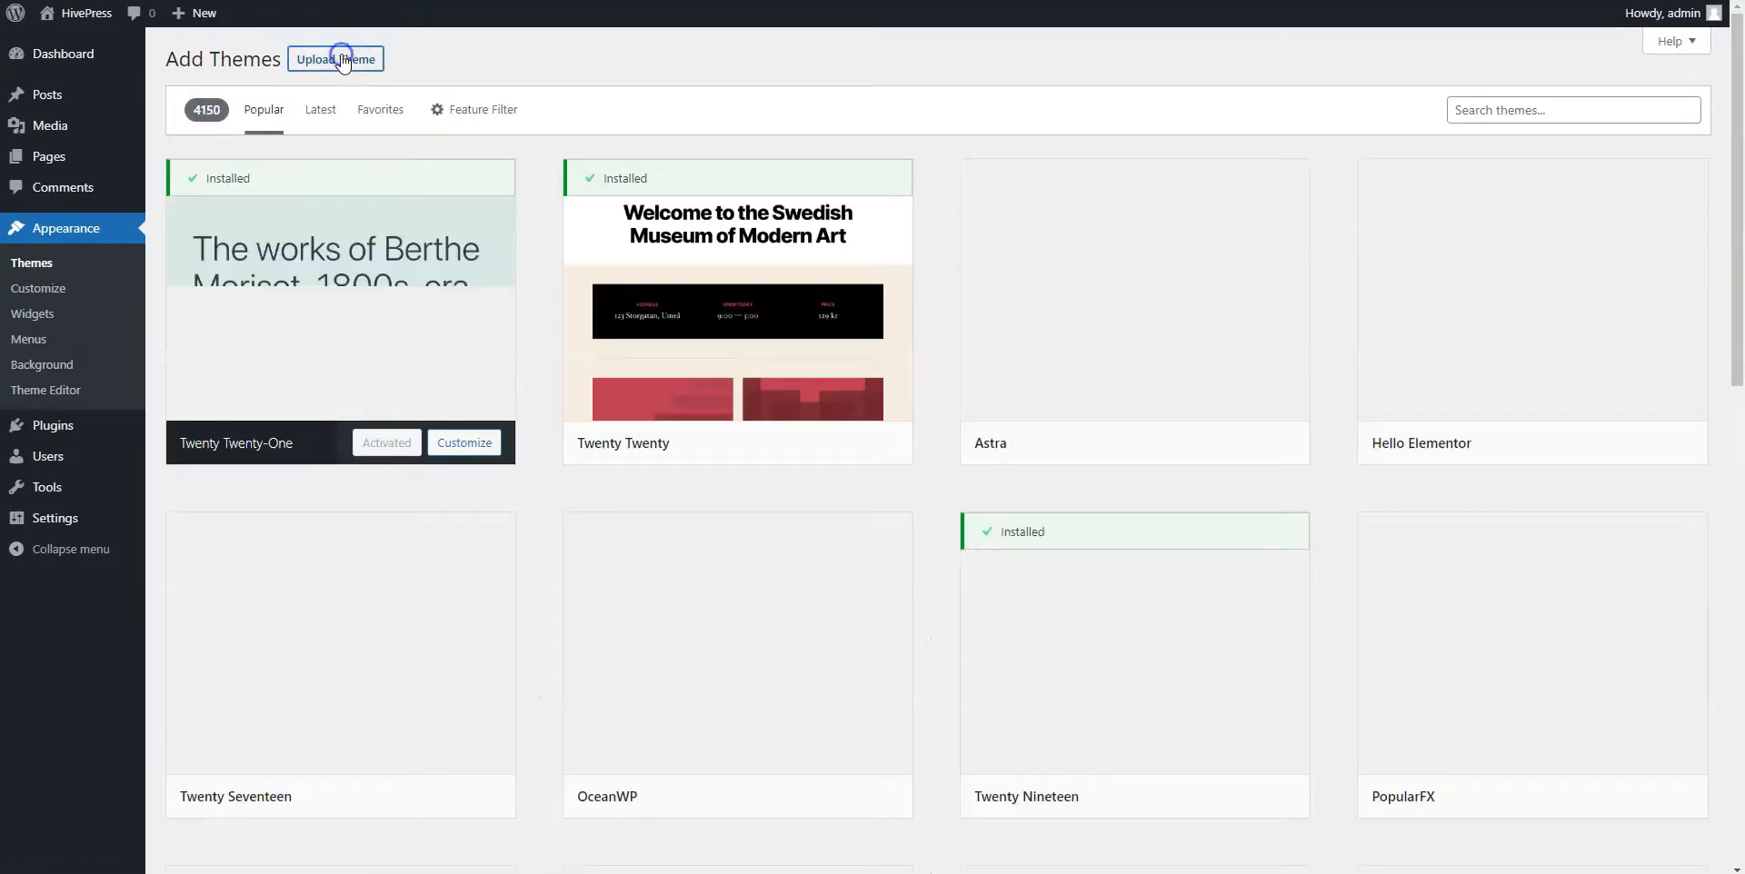
{"action": "left_click", "coordinate": [342, 60]}
{"action": "left_click", "coordinate": [796, 223]}
{"action": "left_click", "coordinate": [321, 218]}
{"action": "left_click", "coordinate": [759, 506]}
{"action": "left_click", "coordinate": [1063, 225]}
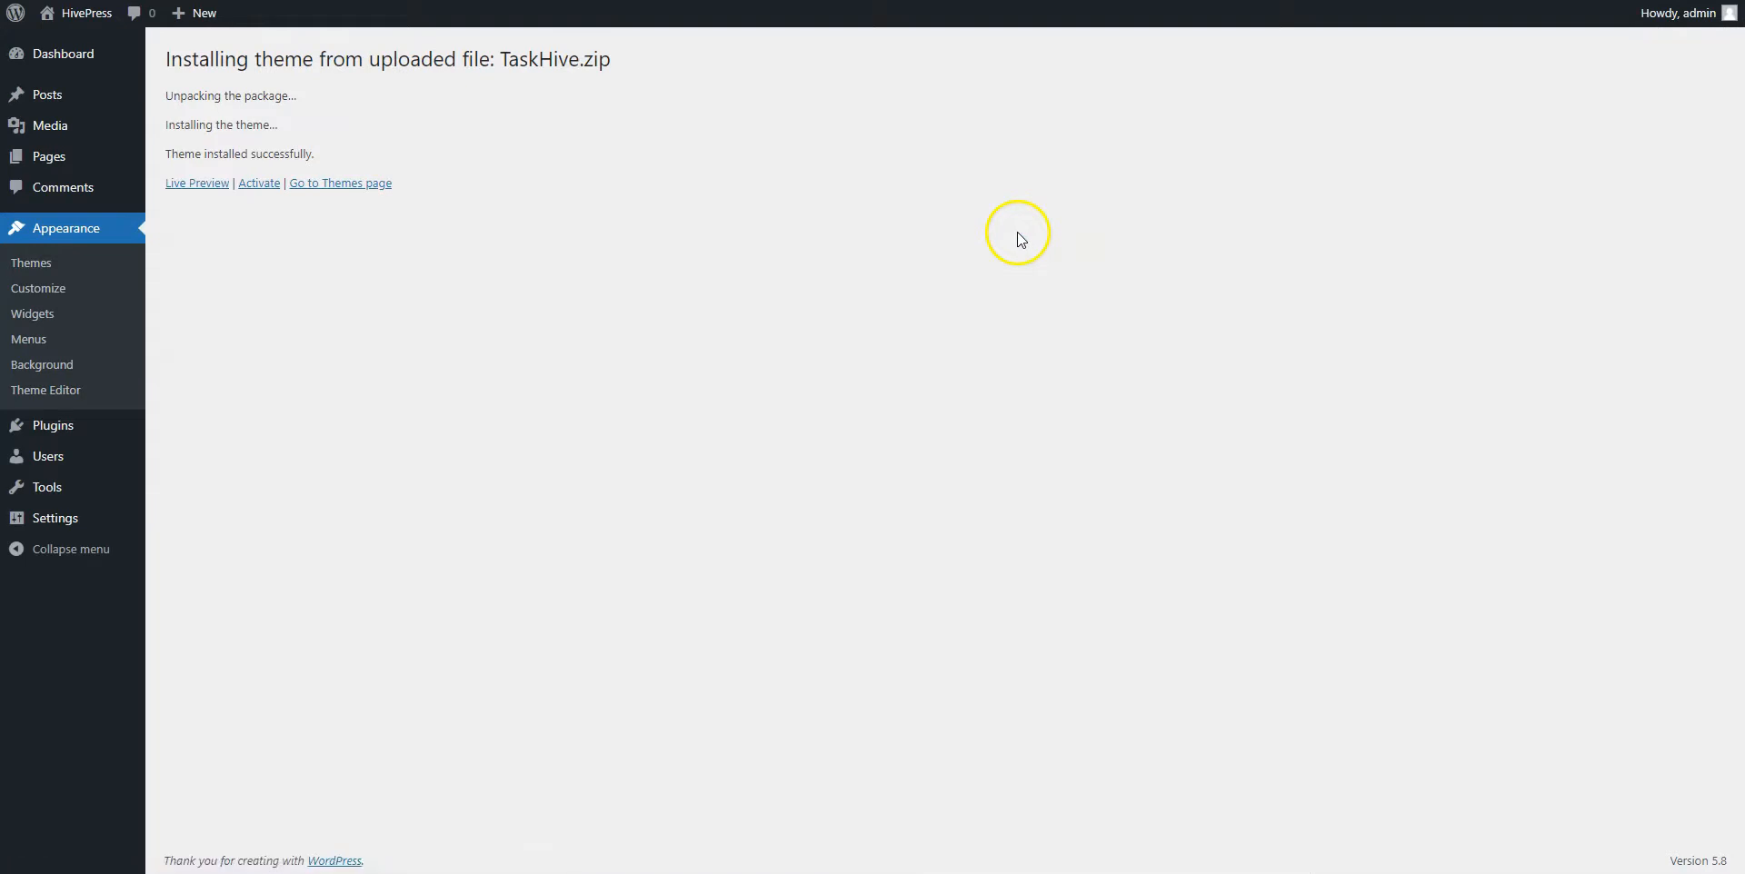
{"action": "left_click", "coordinate": [259, 185]}
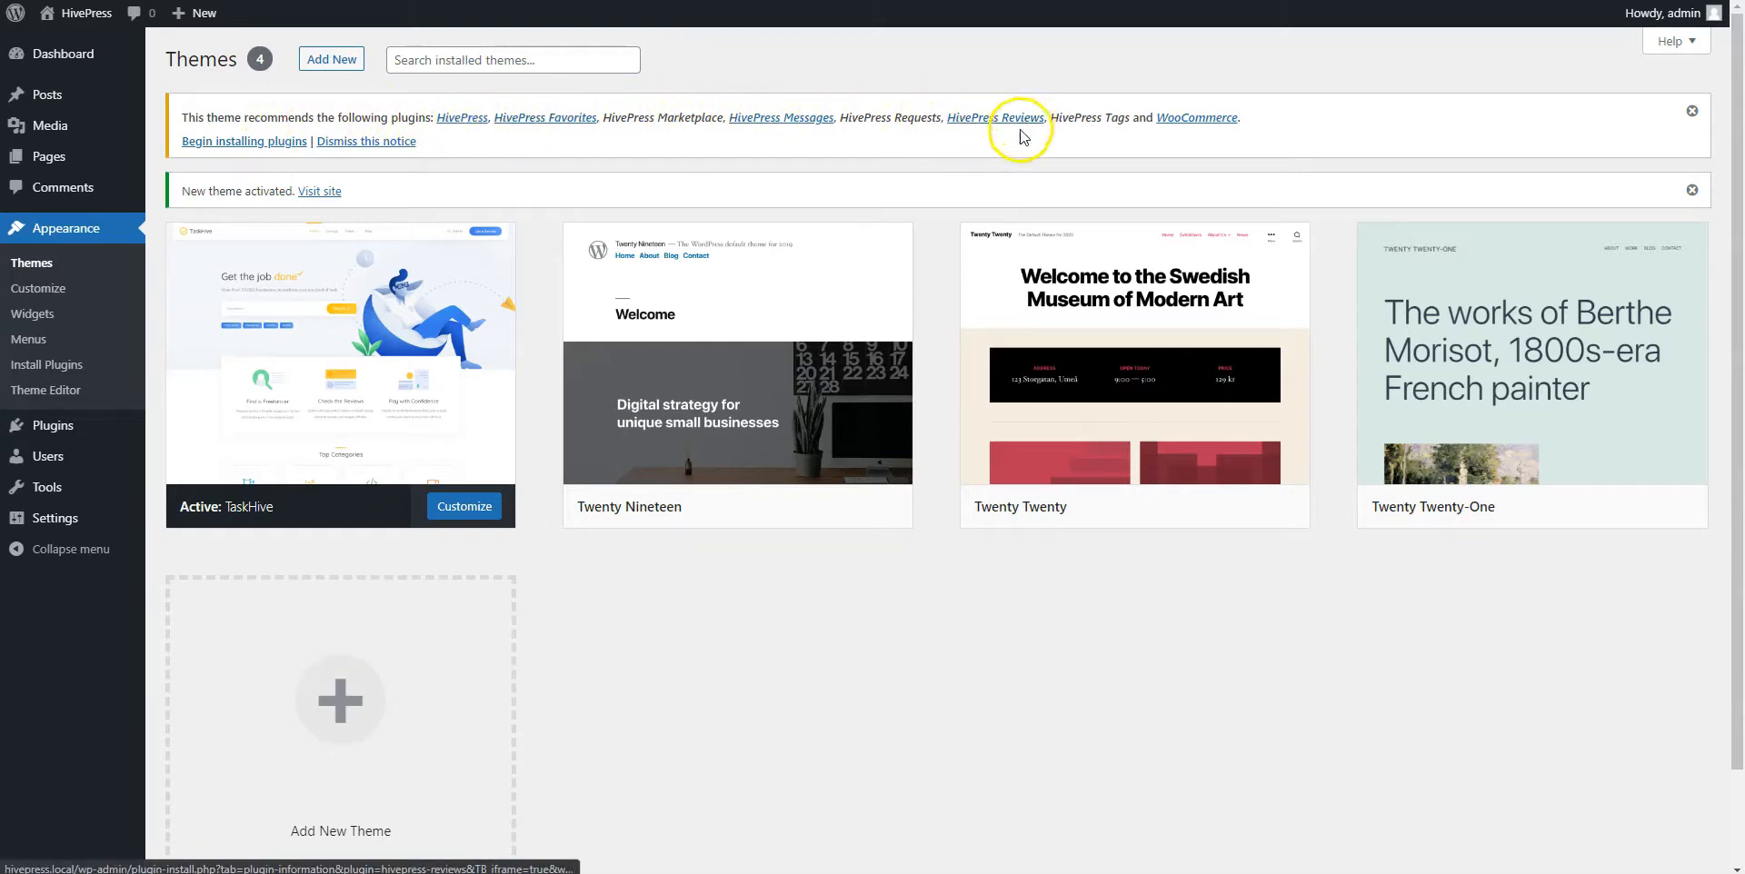
Bulk-install all eight recommended HivePress and WooCommerce plugins
{"action": "left_click", "coordinate": [287, 143]}
{"action": "left_click", "coordinate": [183, 158]}
{"action": "left_click", "coordinate": [241, 124]}
{"action": "left_click", "coordinate": [195, 164]}
{"action": "left_click", "coordinate": [272, 134]}
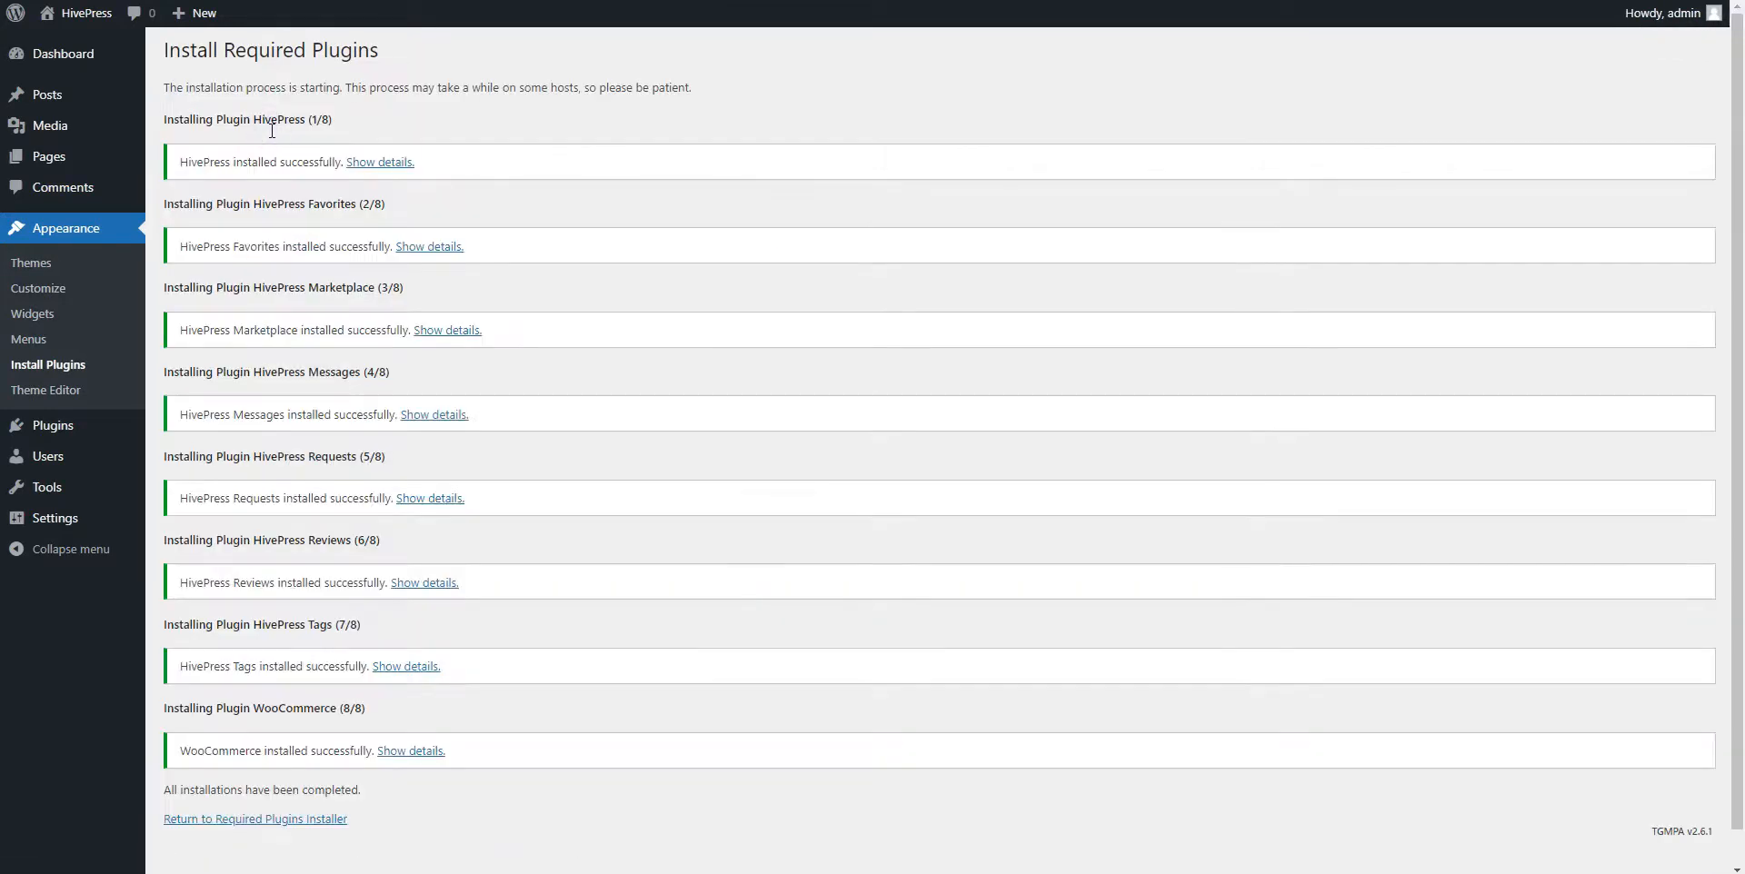
{"action": "scroll", "coordinate": [194, 645], "scroll_direction": "down", "scroll_amount": 1}
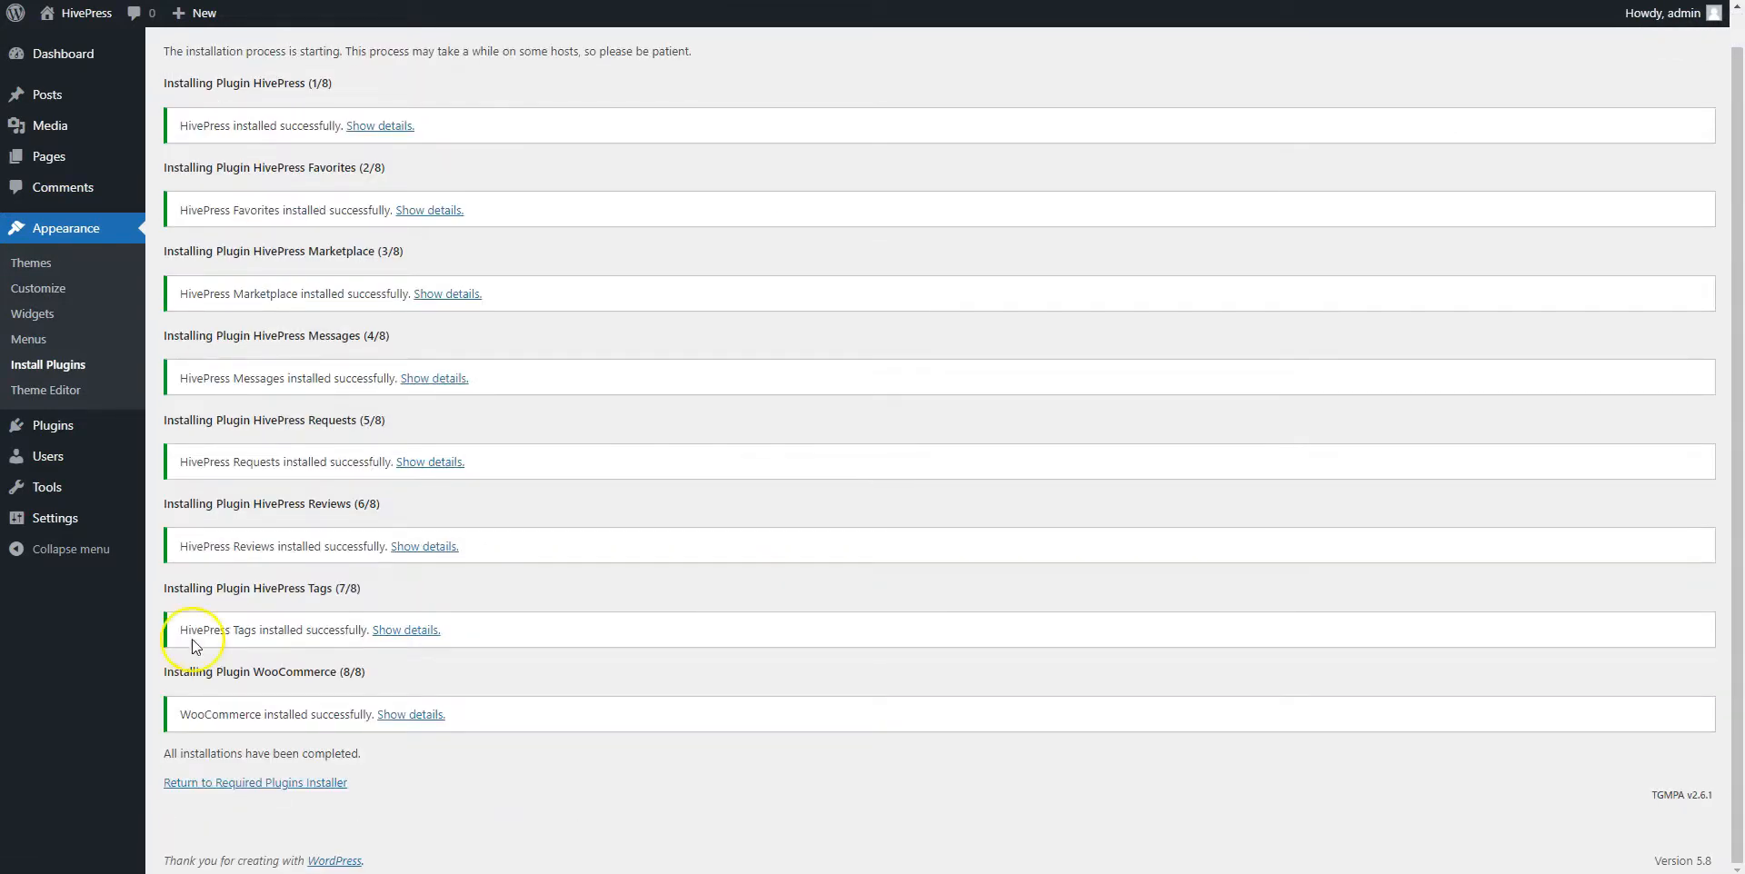
Bulk-activate all the installed plugins and skip WooCommerce's store details setup
{"action": "left_click", "coordinate": [239, 787]}
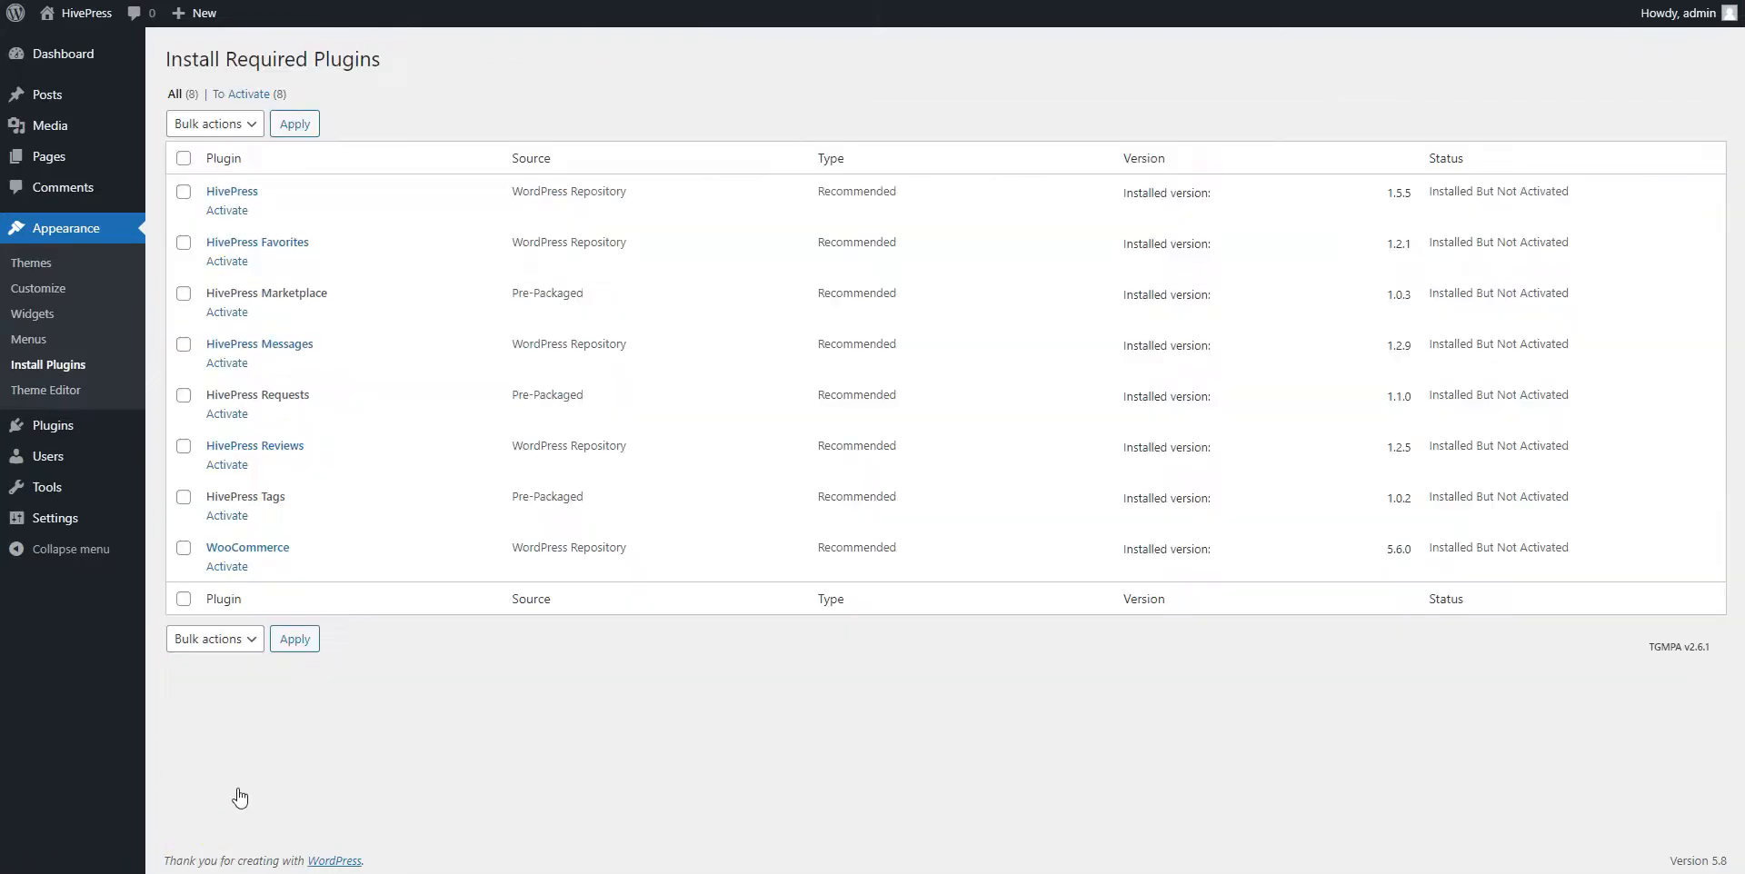
{"action": "left_click", "coordinate": [183, 601]}
{"action": "left_click", "coordinate": [215, 638]}
{"action": "left_click", "coordinate": [210, 718]}
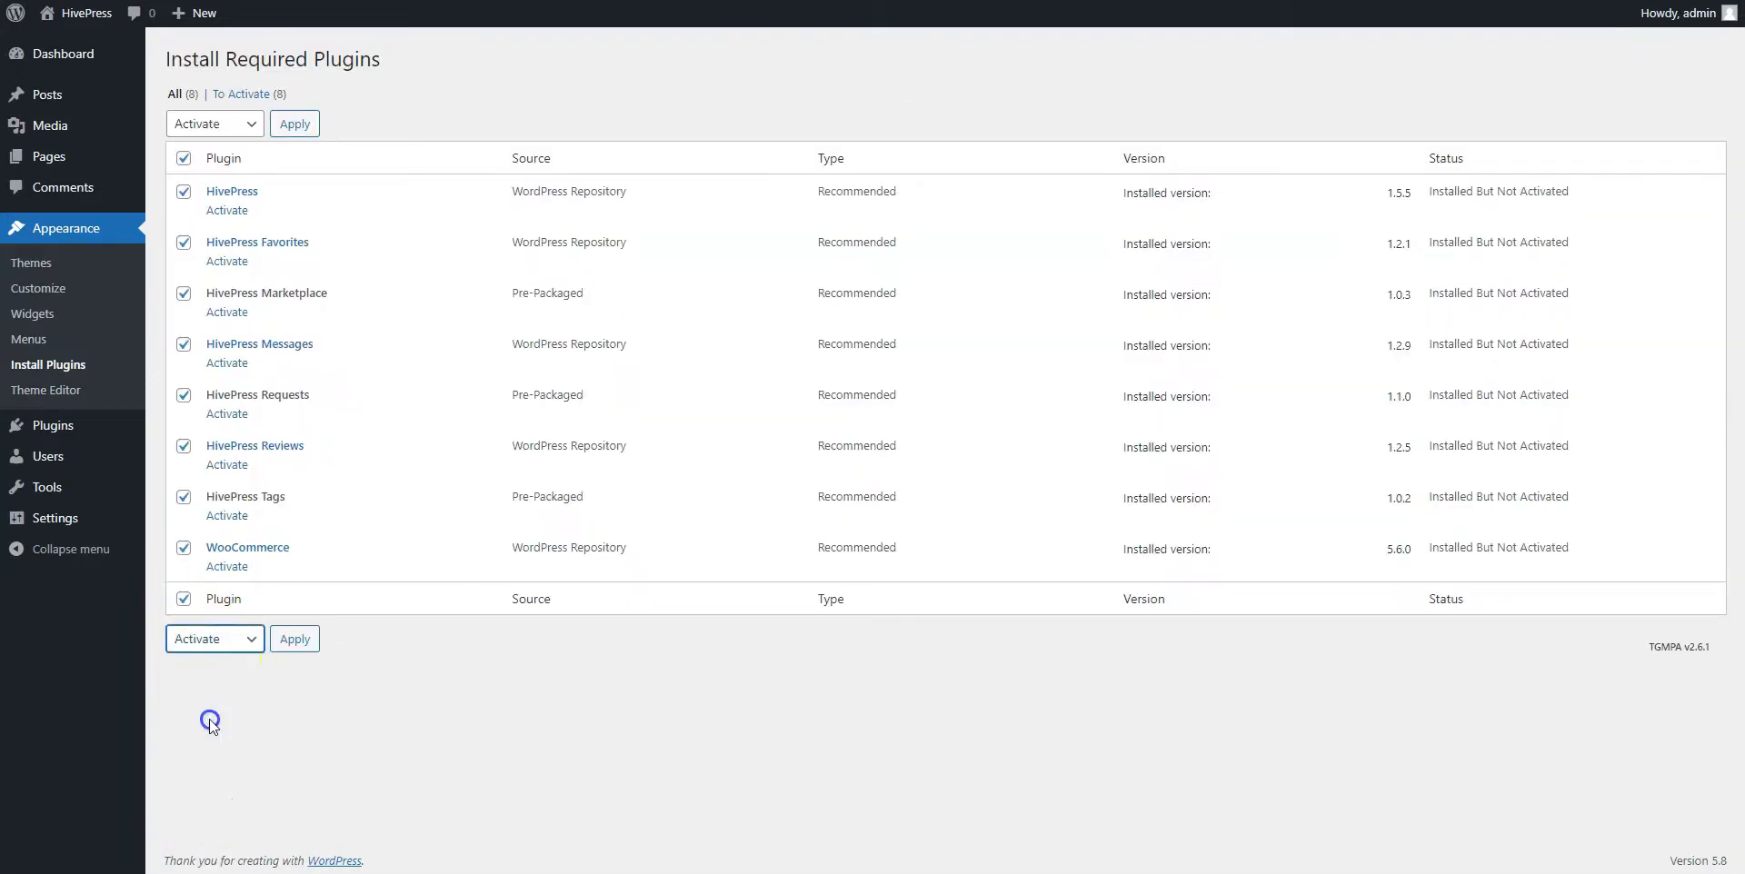
{"action": "left_click", "coordinate": [294, 638]}
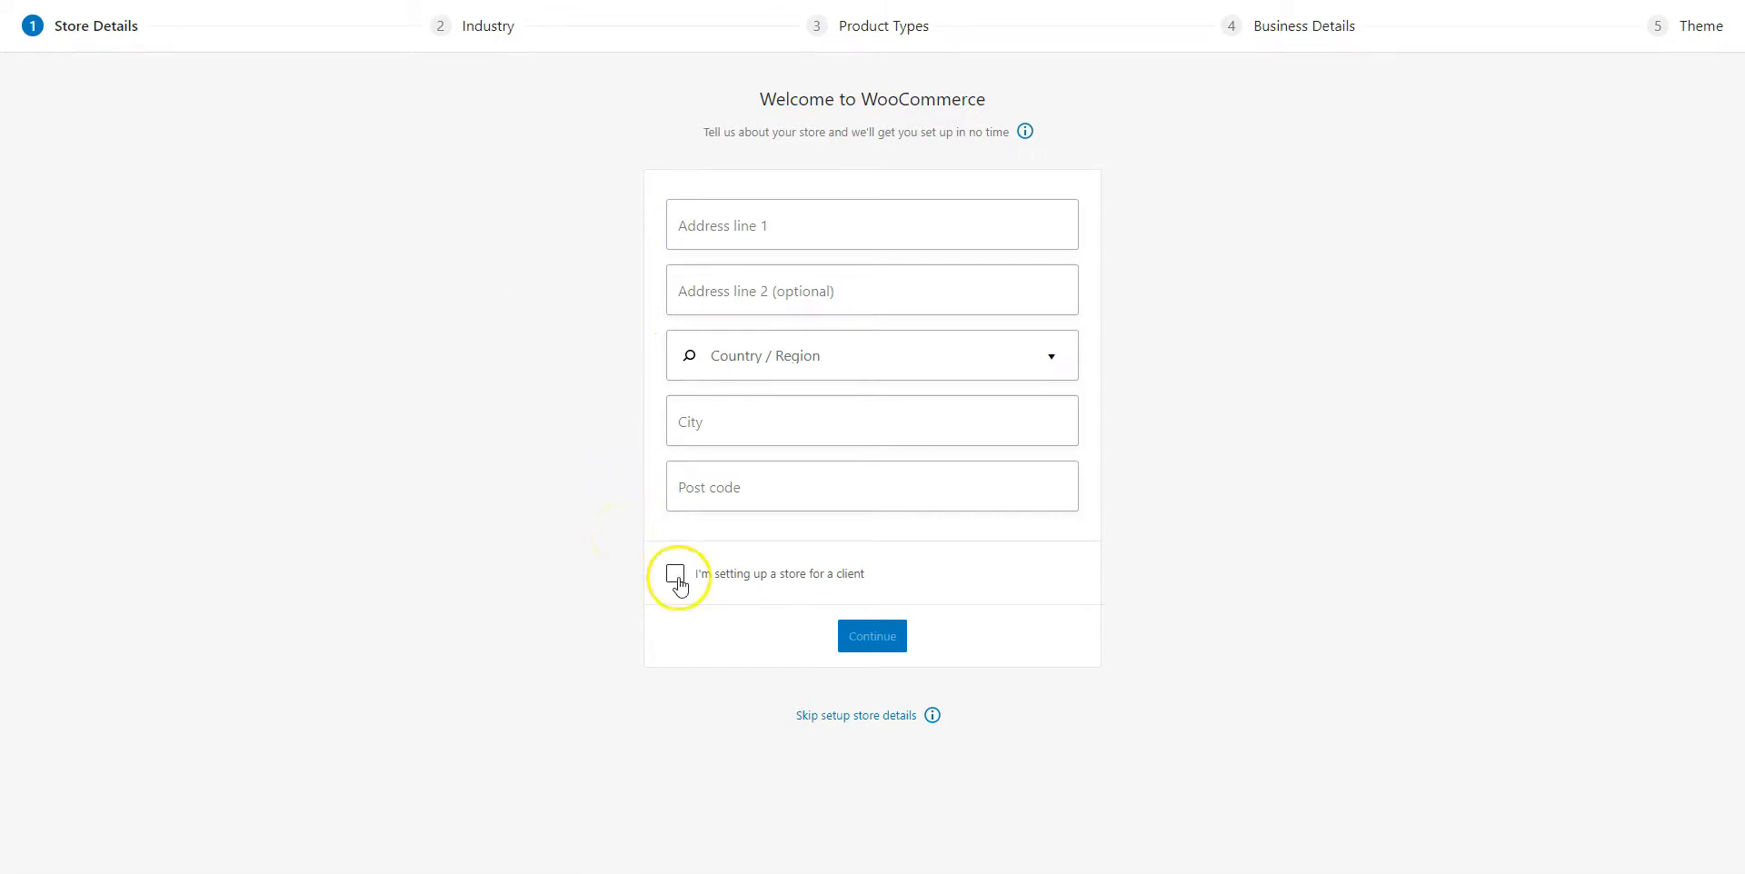
{"action": "left_click", "coordinate": [828, 719]}
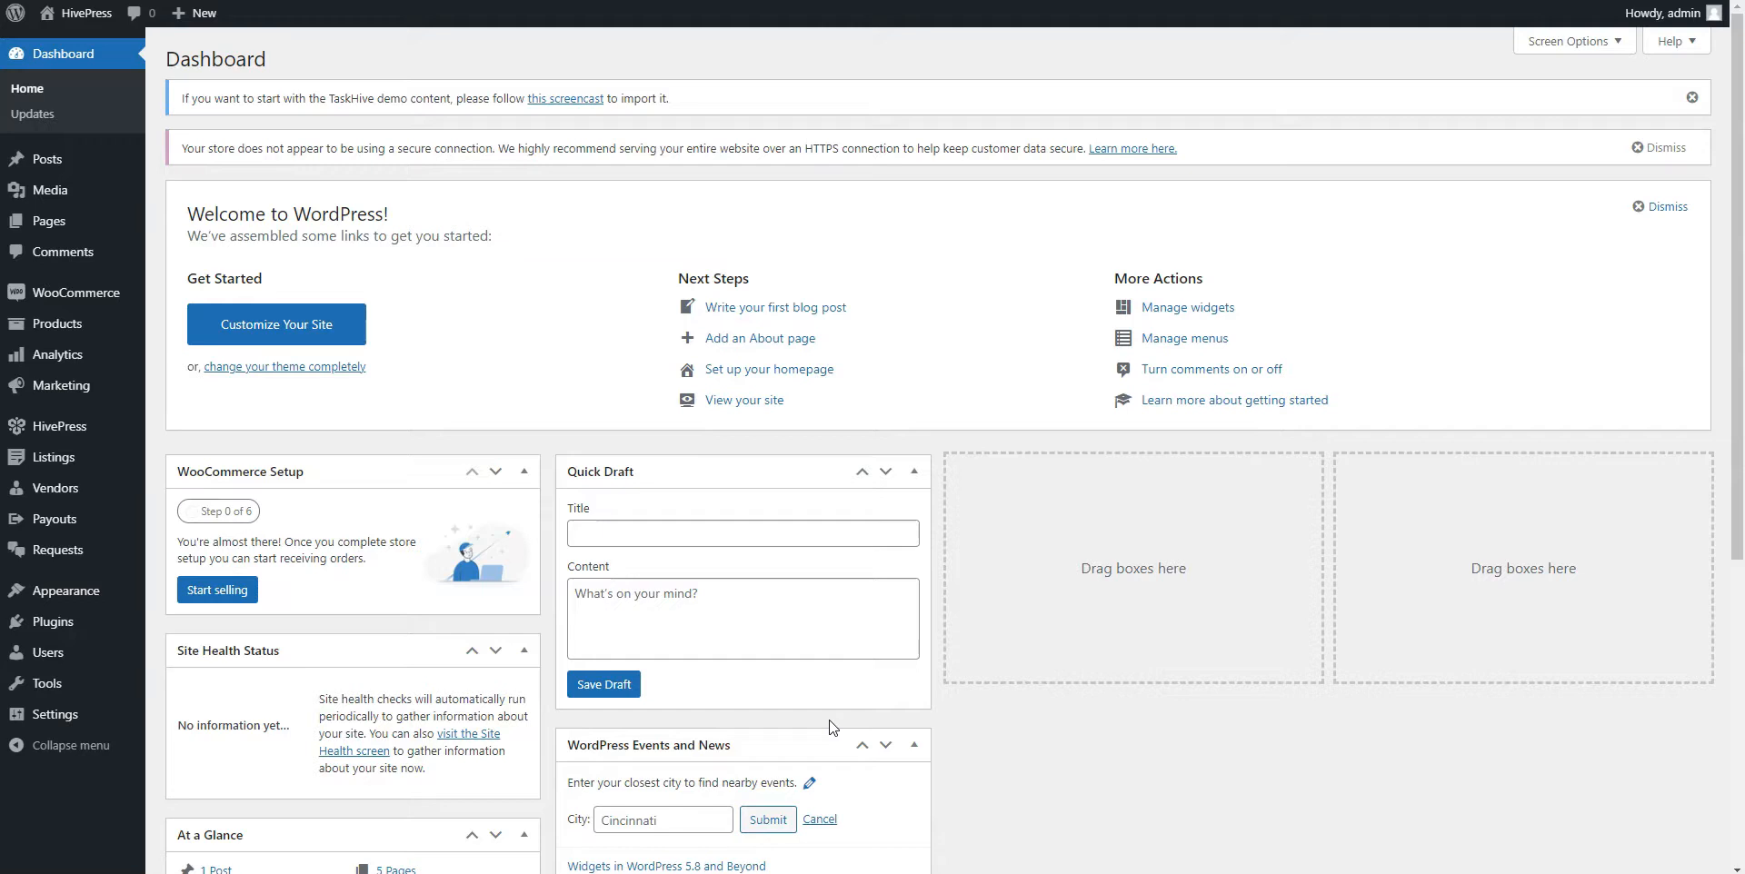
Find the One Click Demo Import plugin by search, then install and activate it
{"action": "mouse_move", "coordinate": [55, 623]}
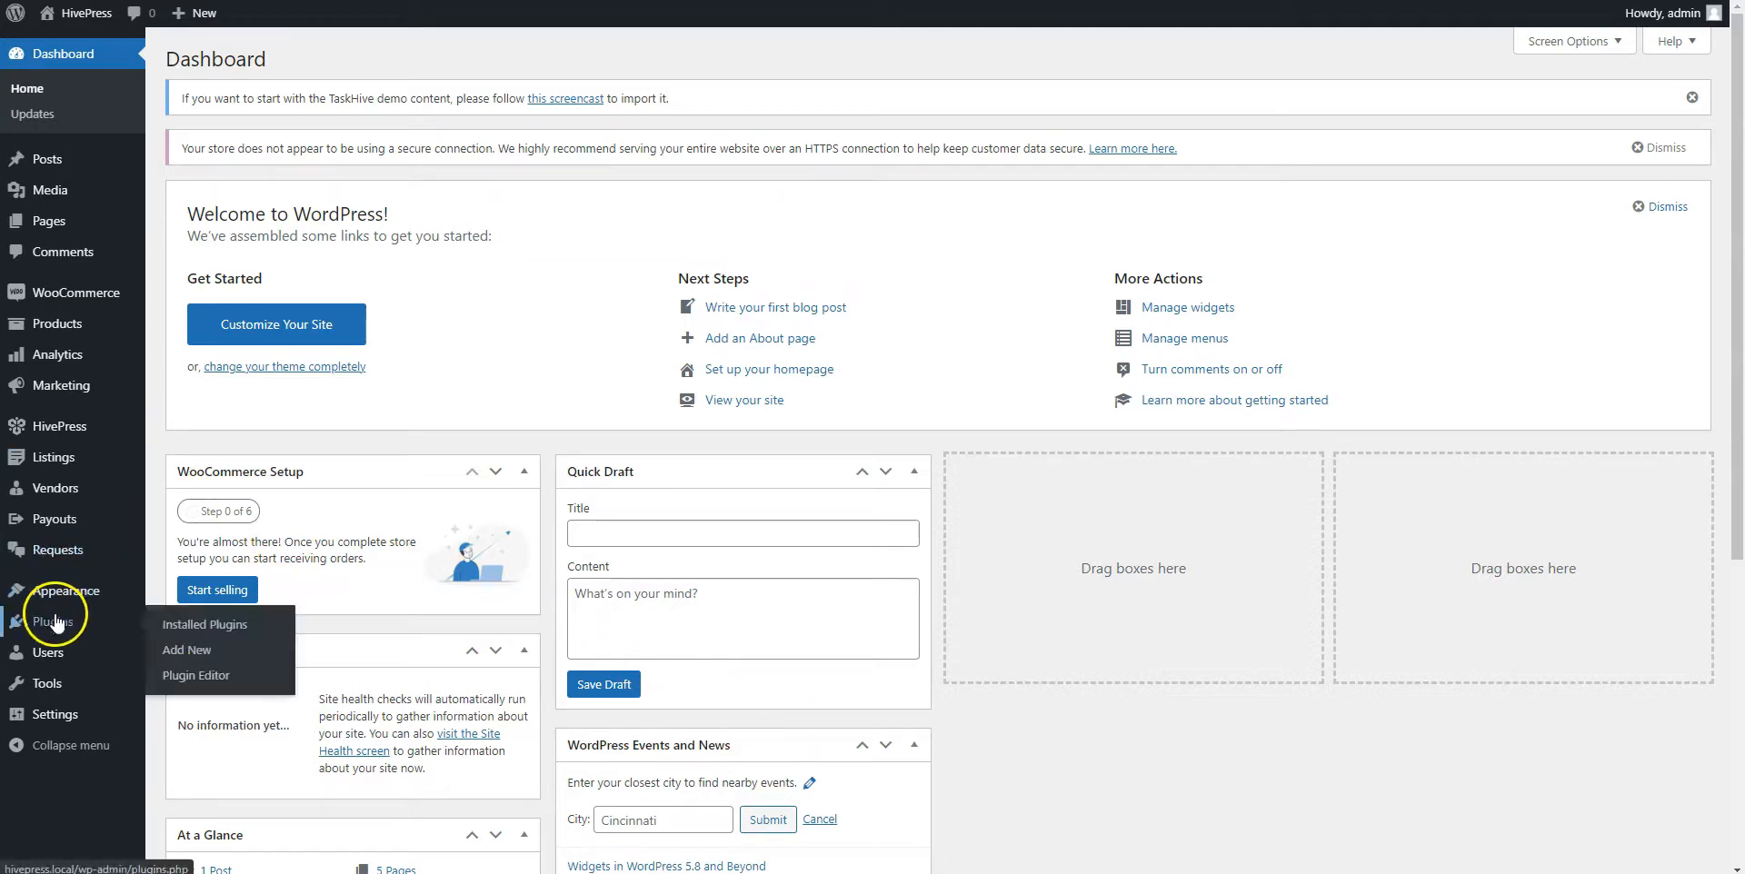
{"action": "left_click", "coordinate": [186, 649]}
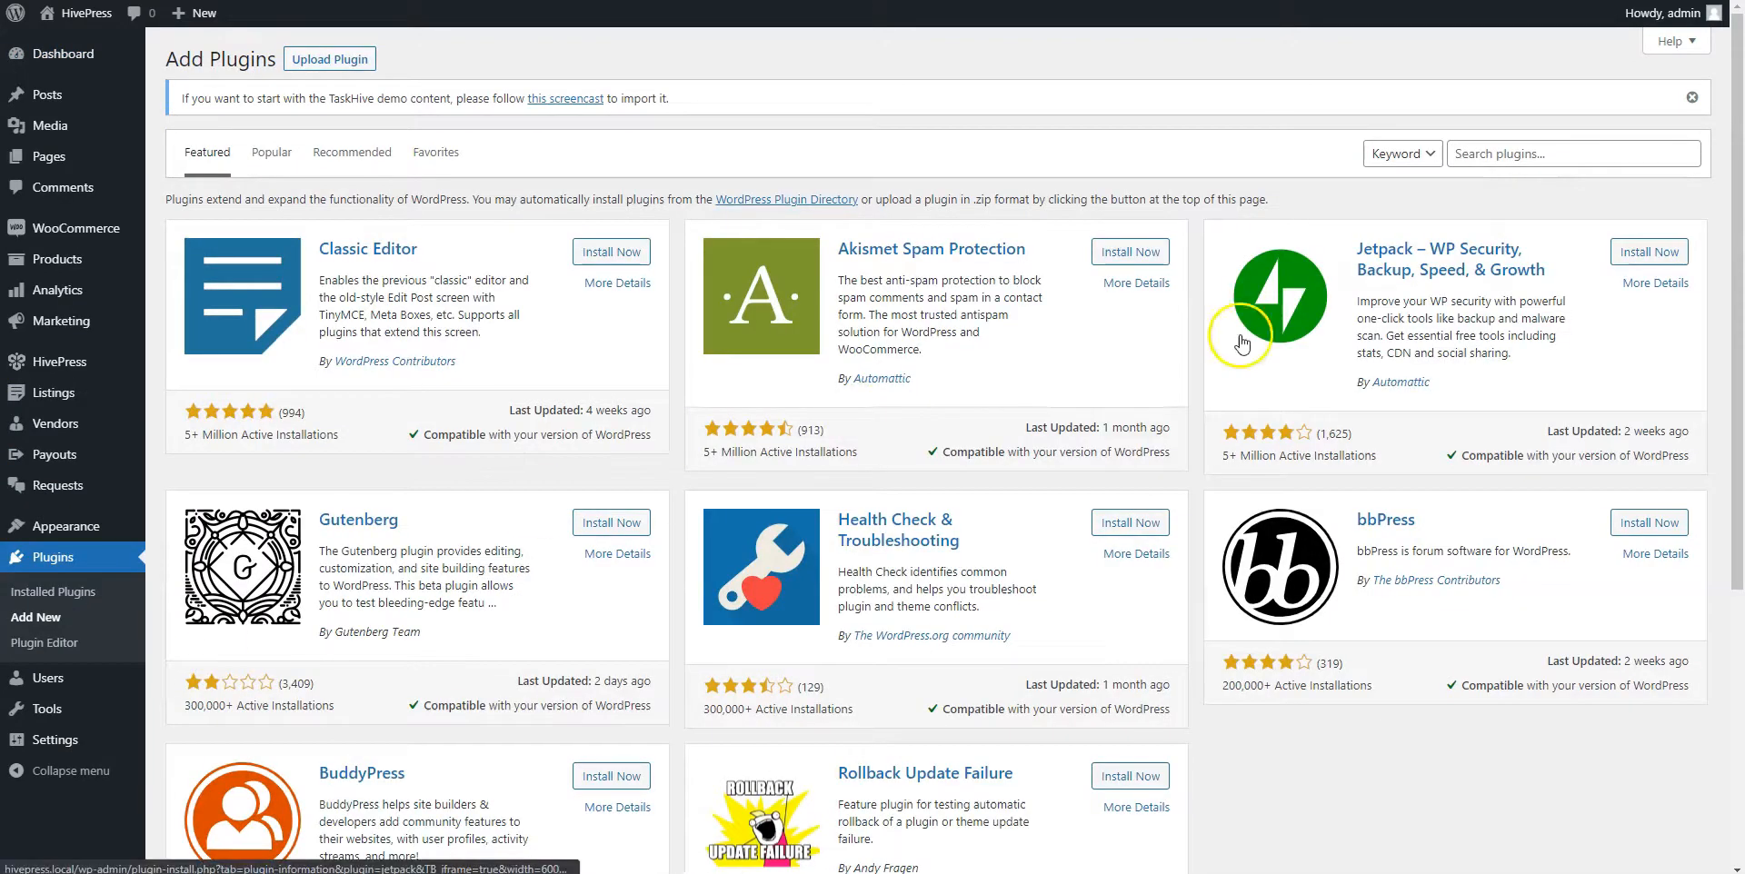
{"action": "left_click", "coordinate": [1491, 155]}
{"action": "type", "text": "one click demo import"}
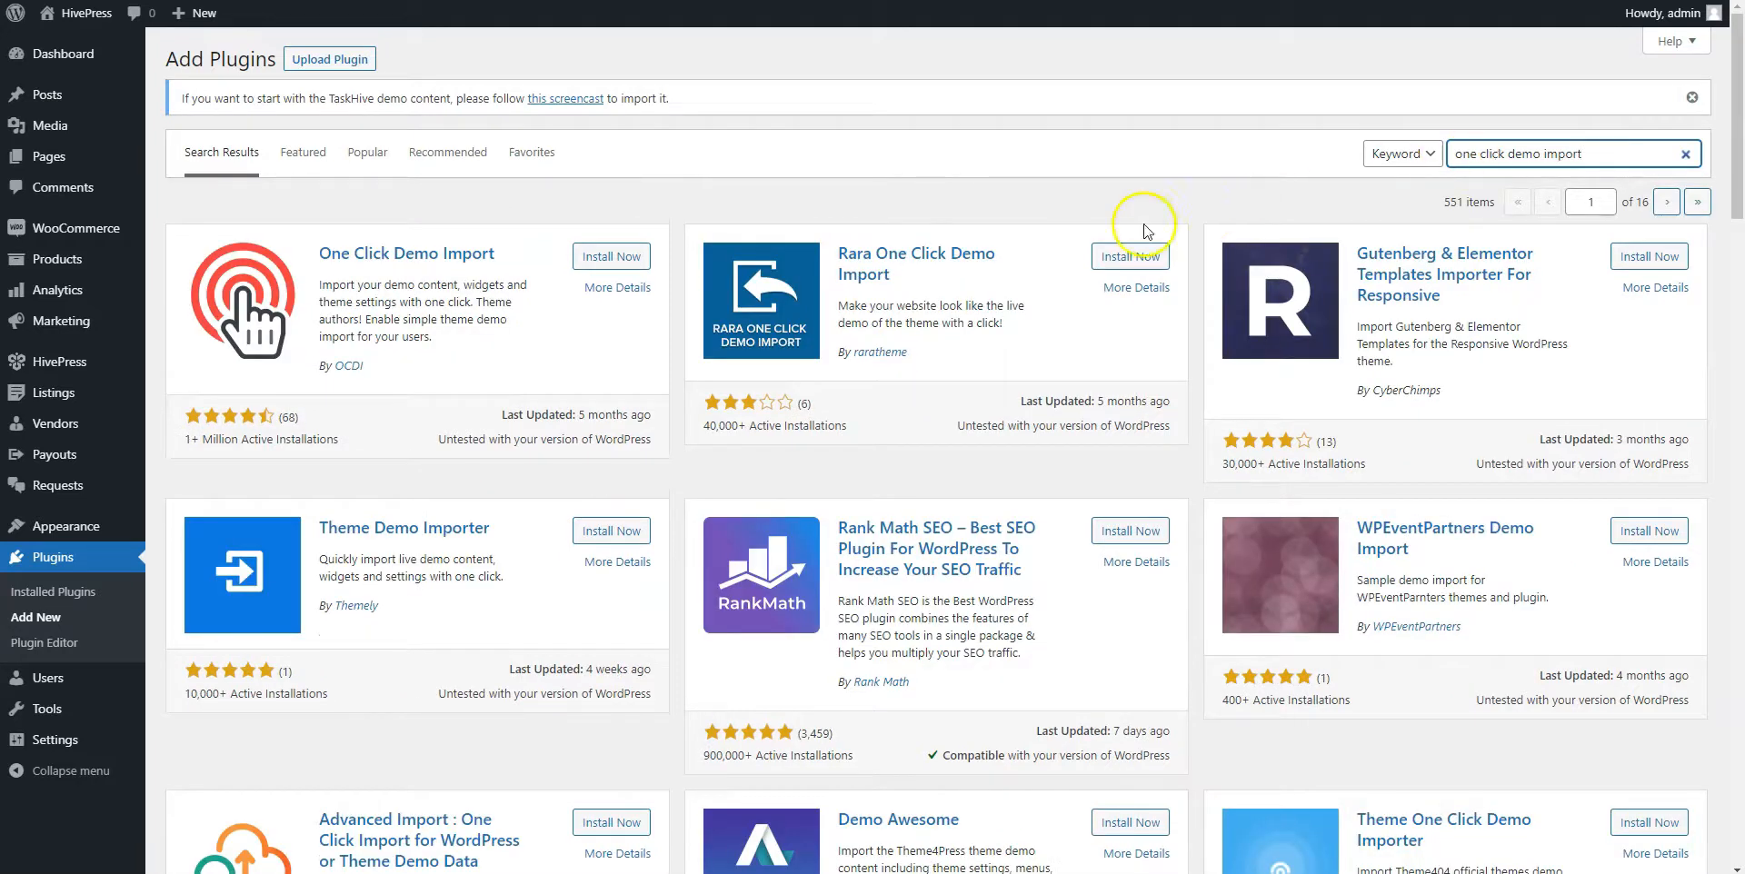
{"action": "left_click", "coordinate": [623, 259]}
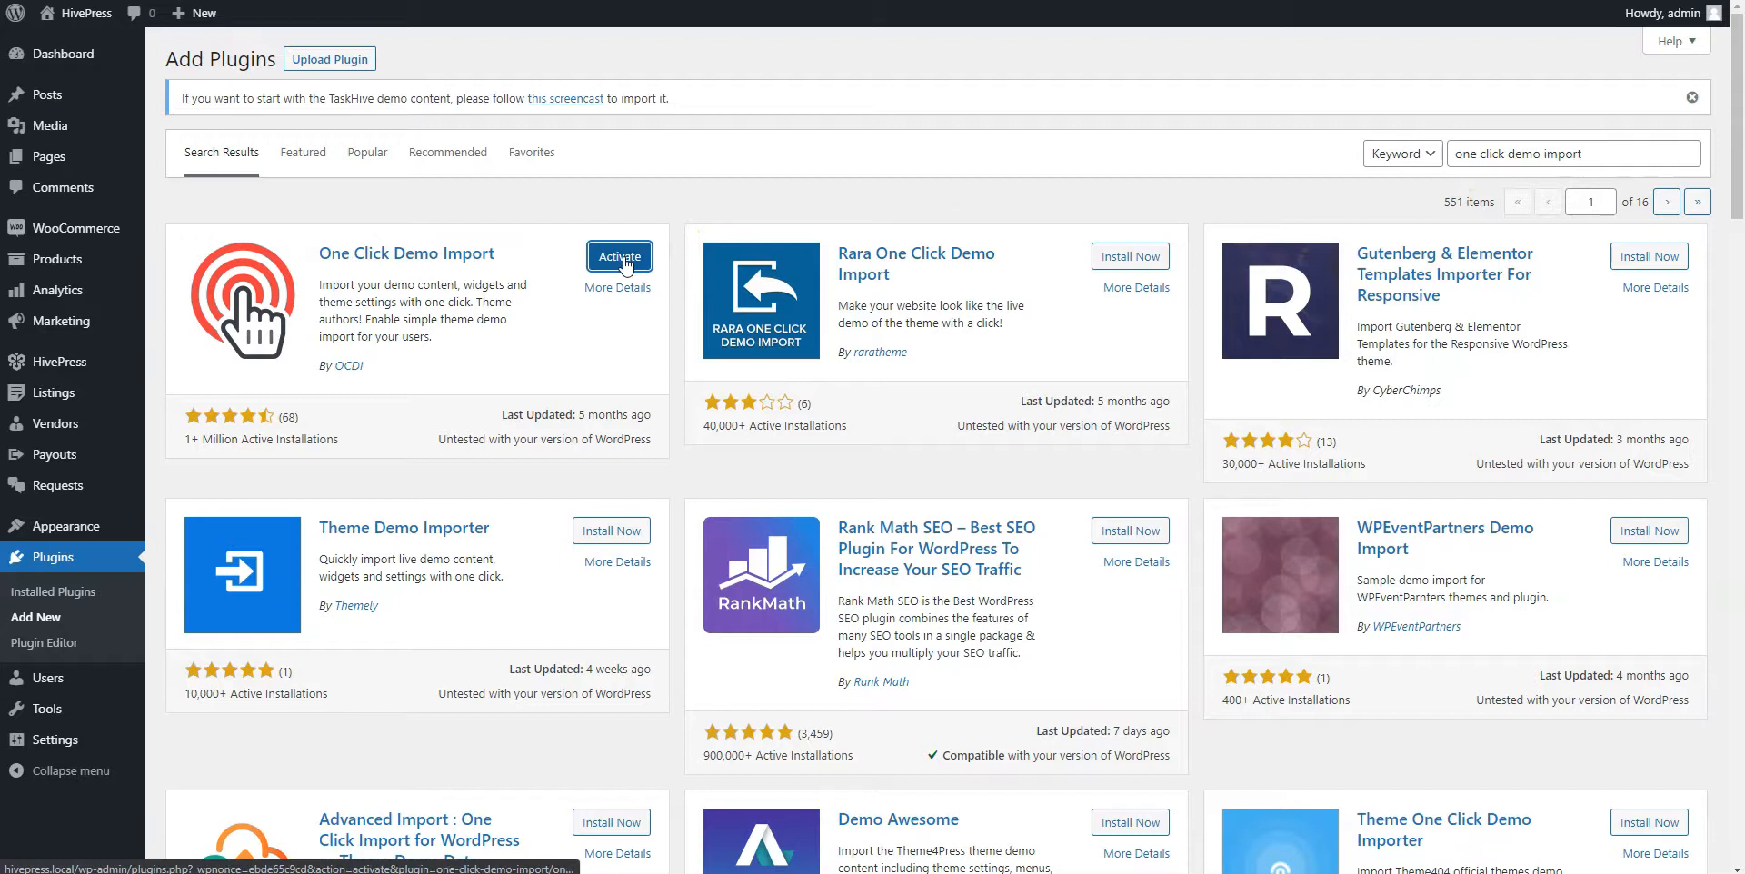
{"action": "left_click", "coordinate": [621, 259]}
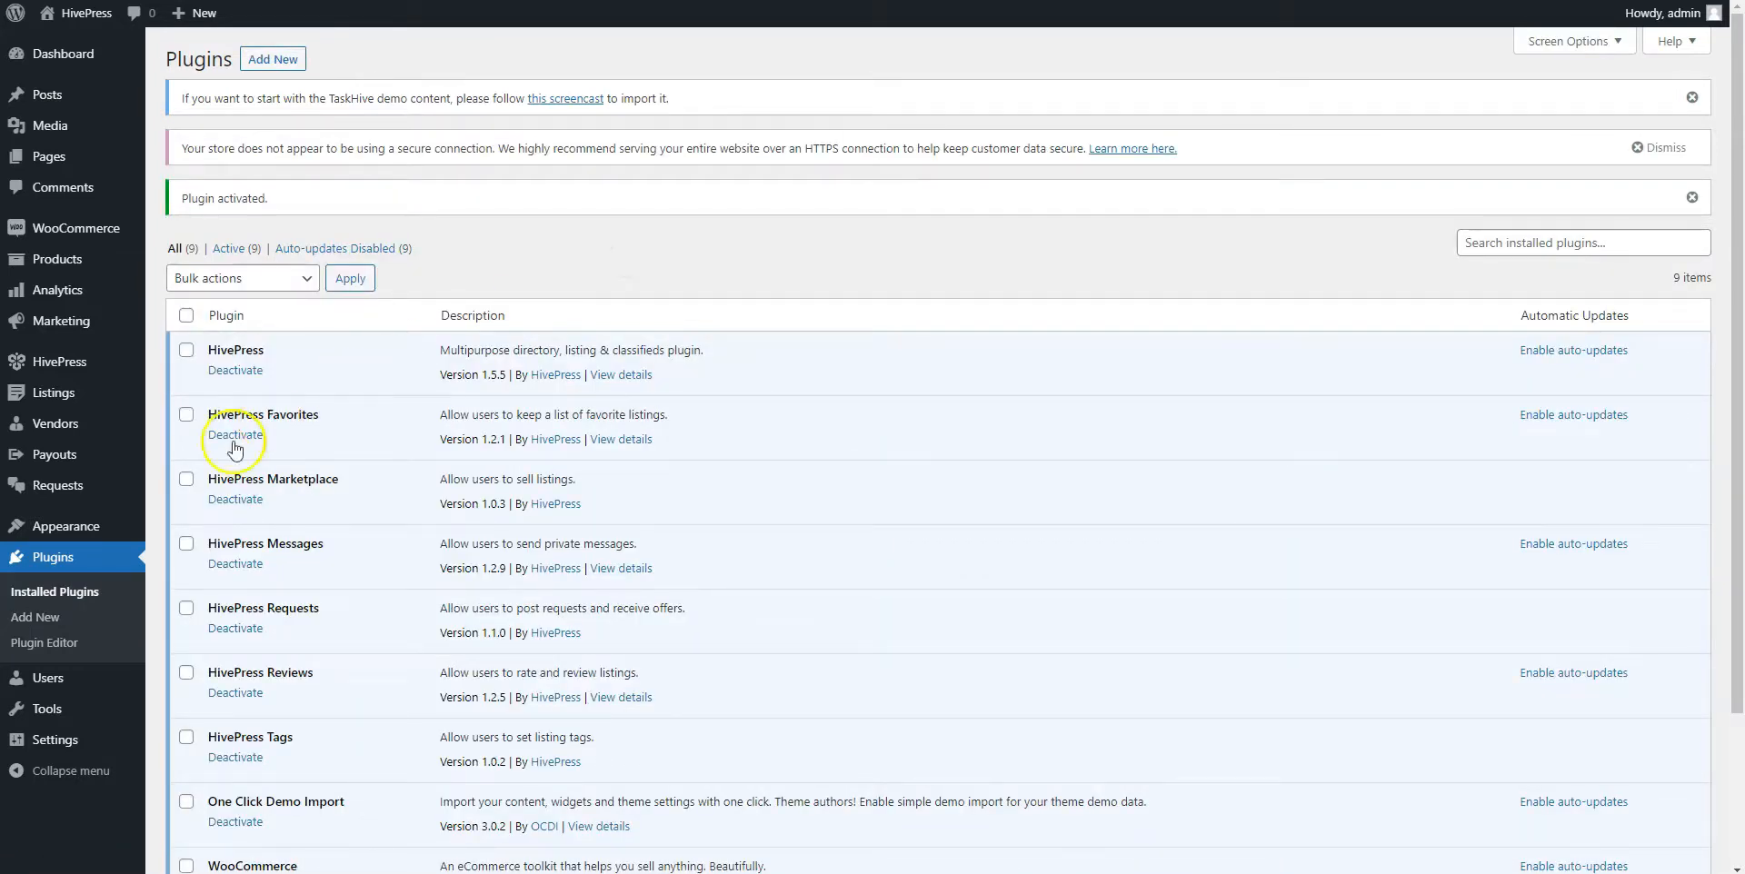
Import the TaskHive demo data through Appearance > Import Demo Data
{"action": "mouse_move", "coordinate": [86, 522]}
{"action": "left_click", "coordinate": [220, 631]}
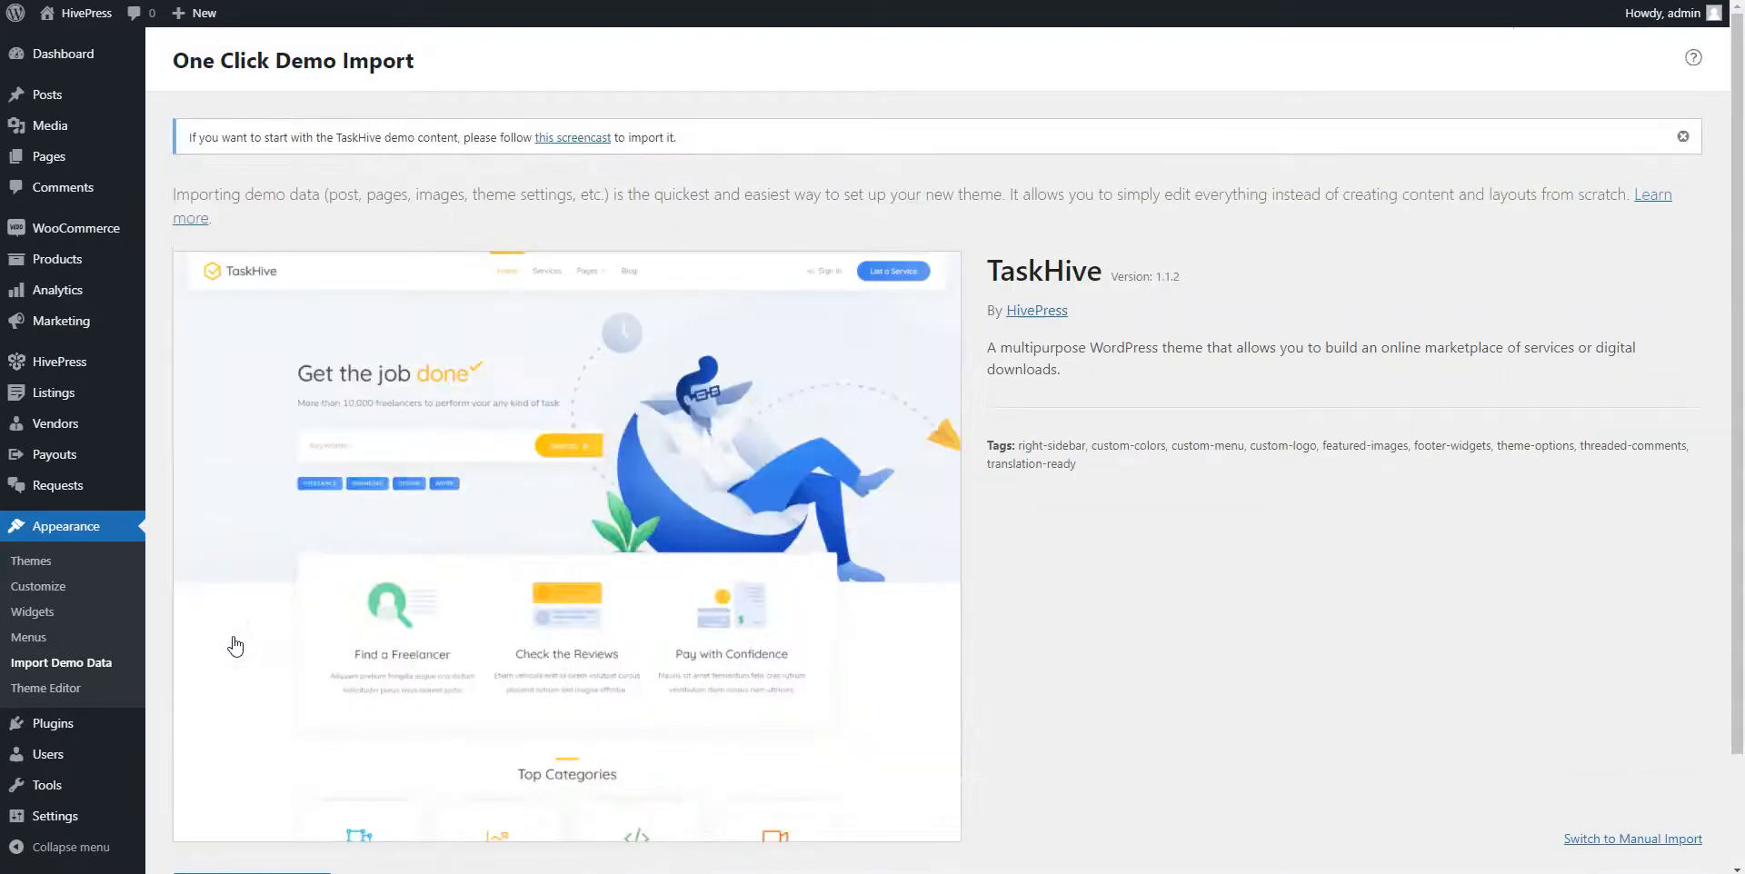
{"action": "scroll", "coordinate": [235, 646], "scroll_direction": "down", "scroll_amount": 2}
{"action": "left_click", "coordinate": [255, 761]}
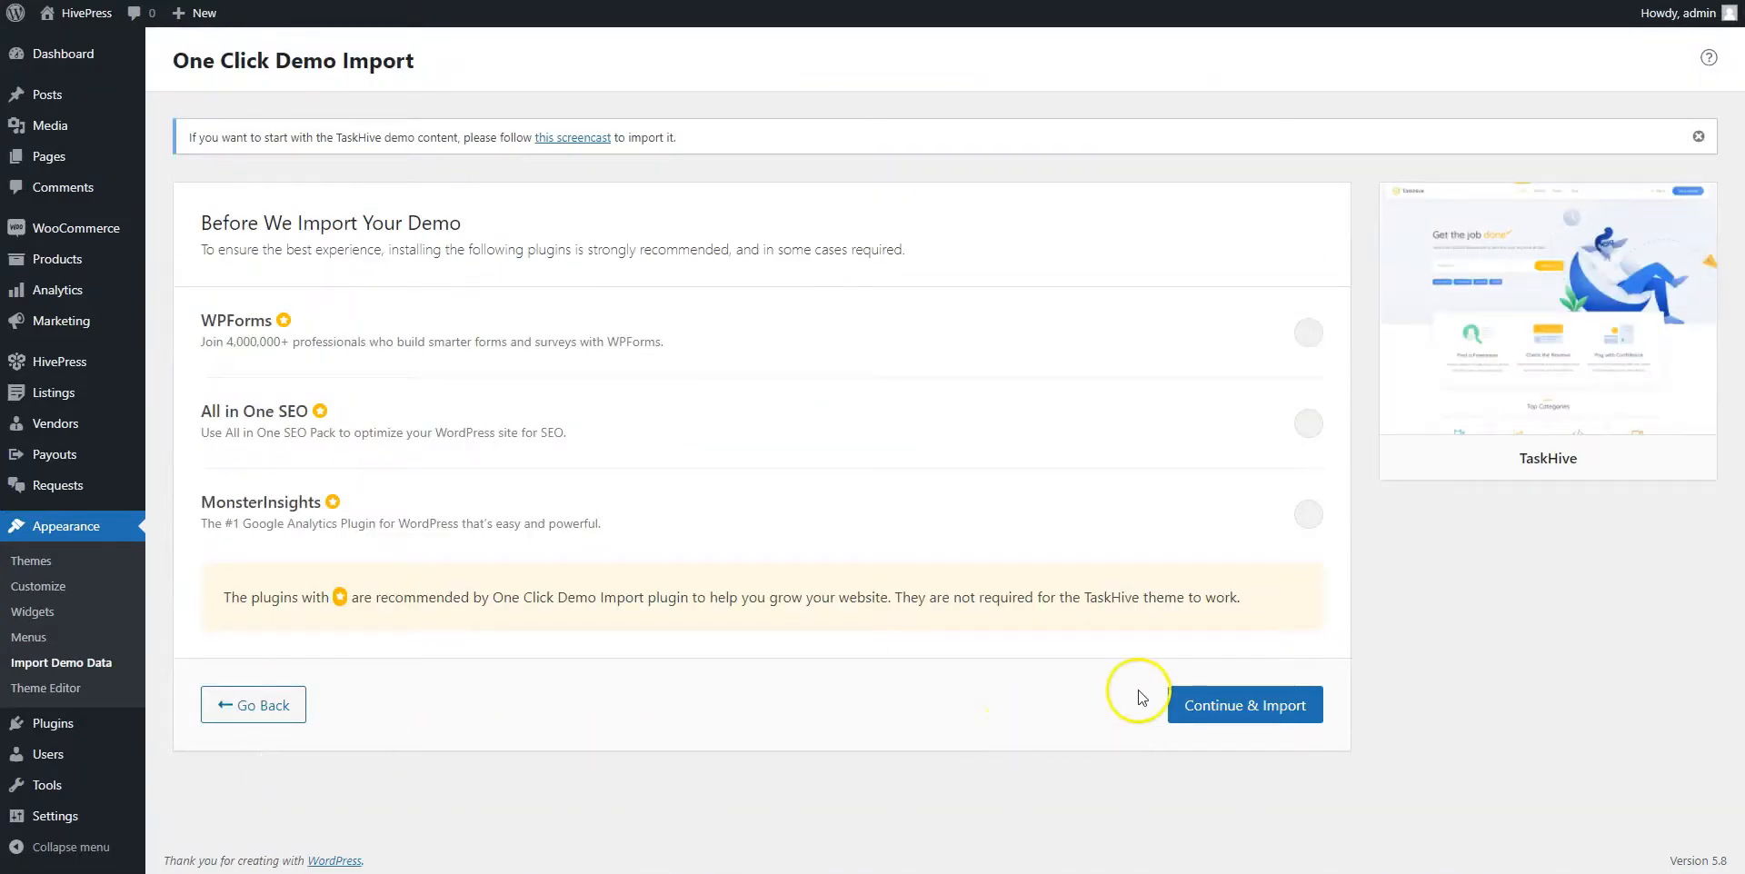
{"action": "left_click", "coordinate": [1227, 701]}
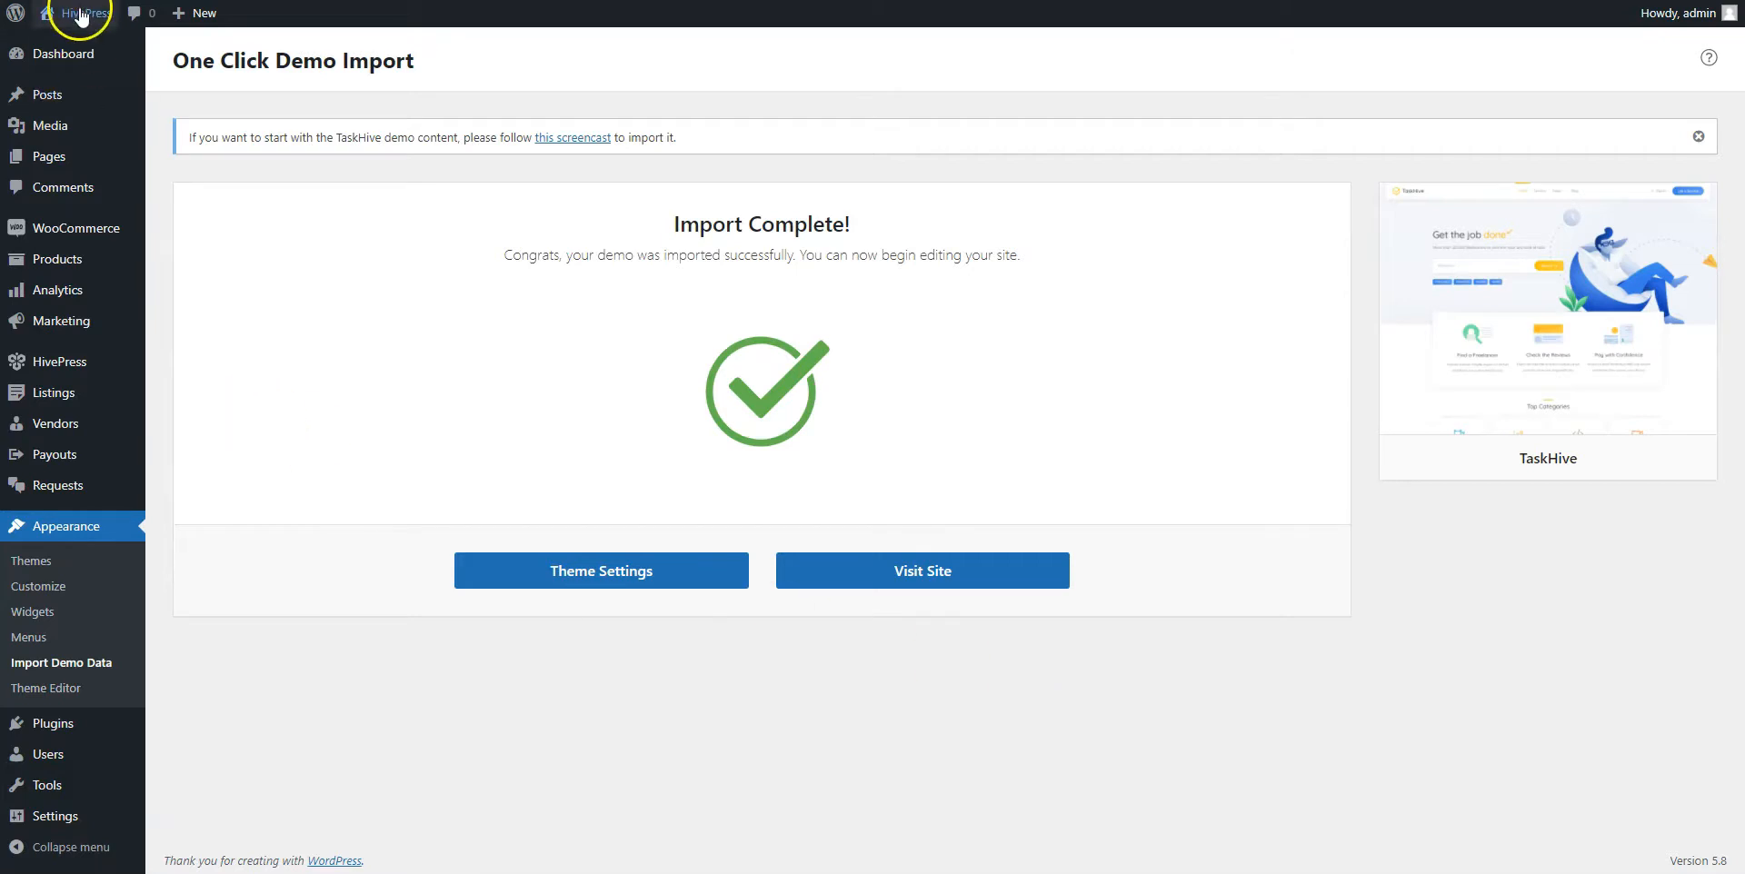
Visit the site's front-end home page, scroll through its sections and return to the top
{"action": "left_click", "coordinate": [87, 42]}
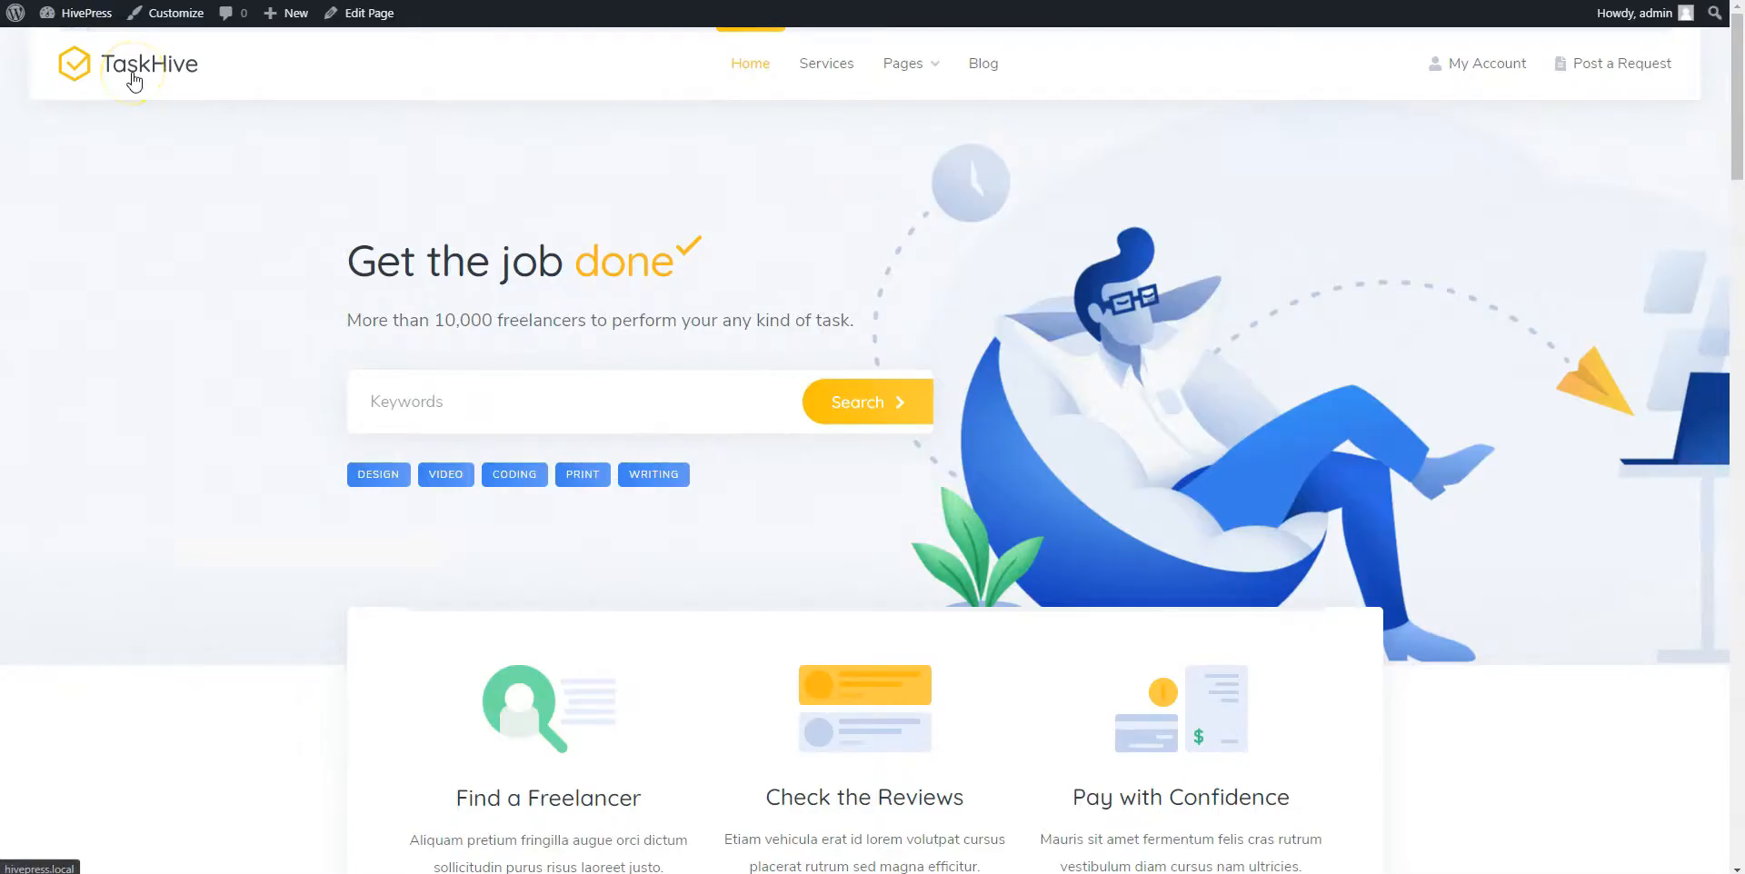
{"action": "scroll", "coordinate": [134, 82], "scroll_direction": "down", "scroll_amount": 6}
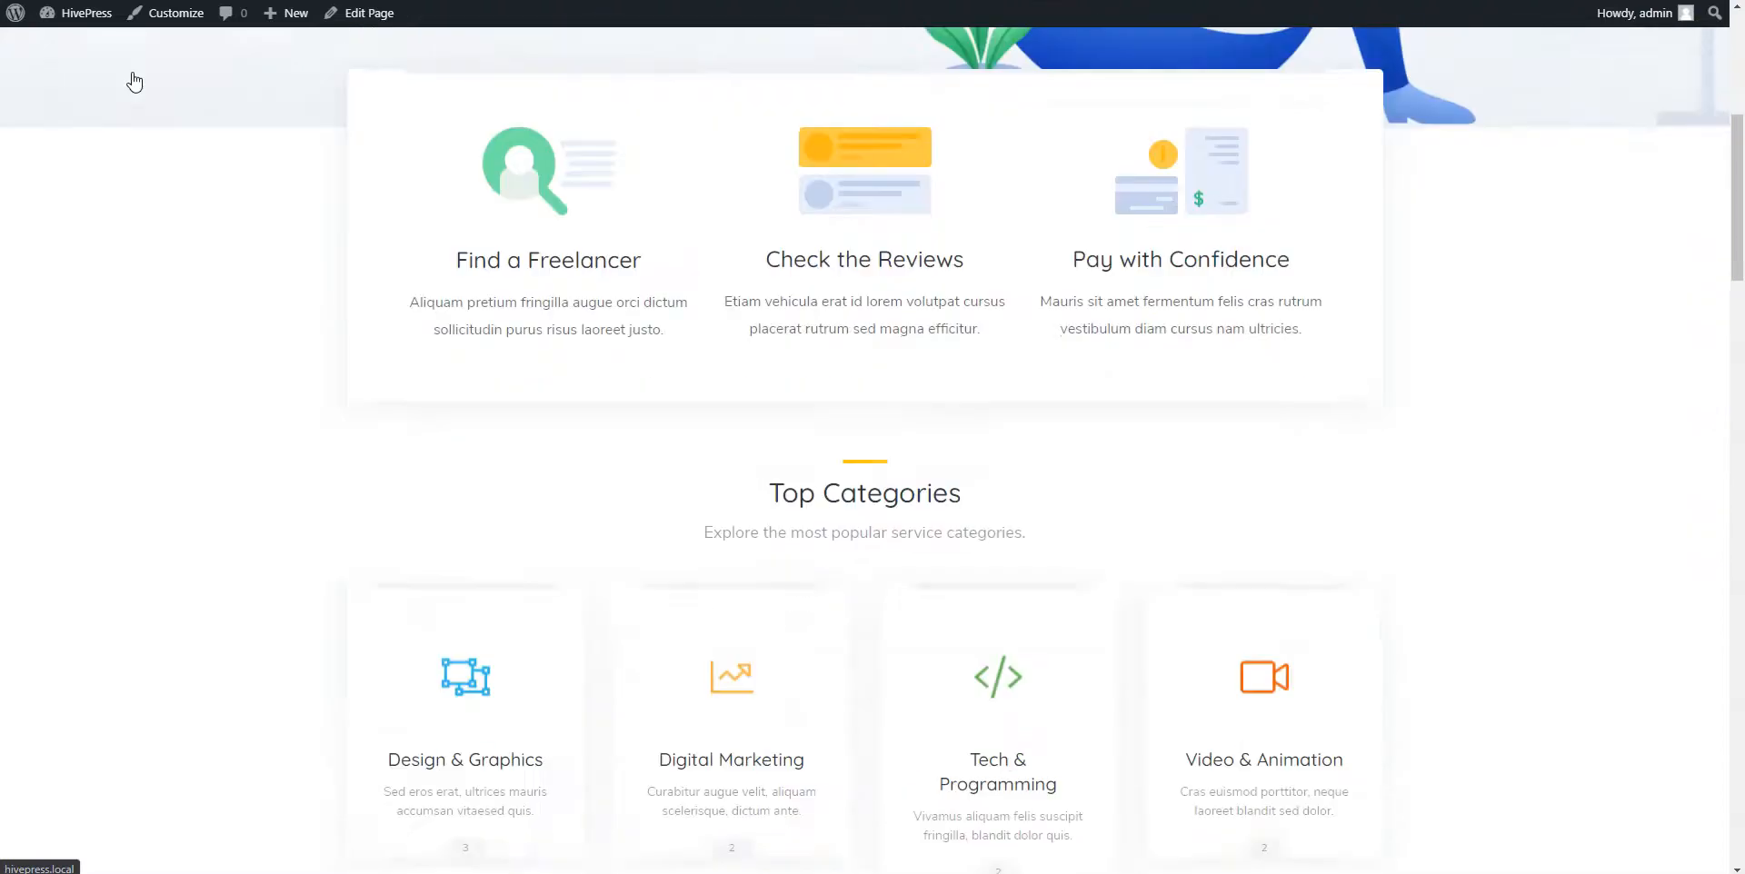
{"action": "scroll", "coordinate": [135, 81], "scroll_direction": "down", "scroll_amount": 15}
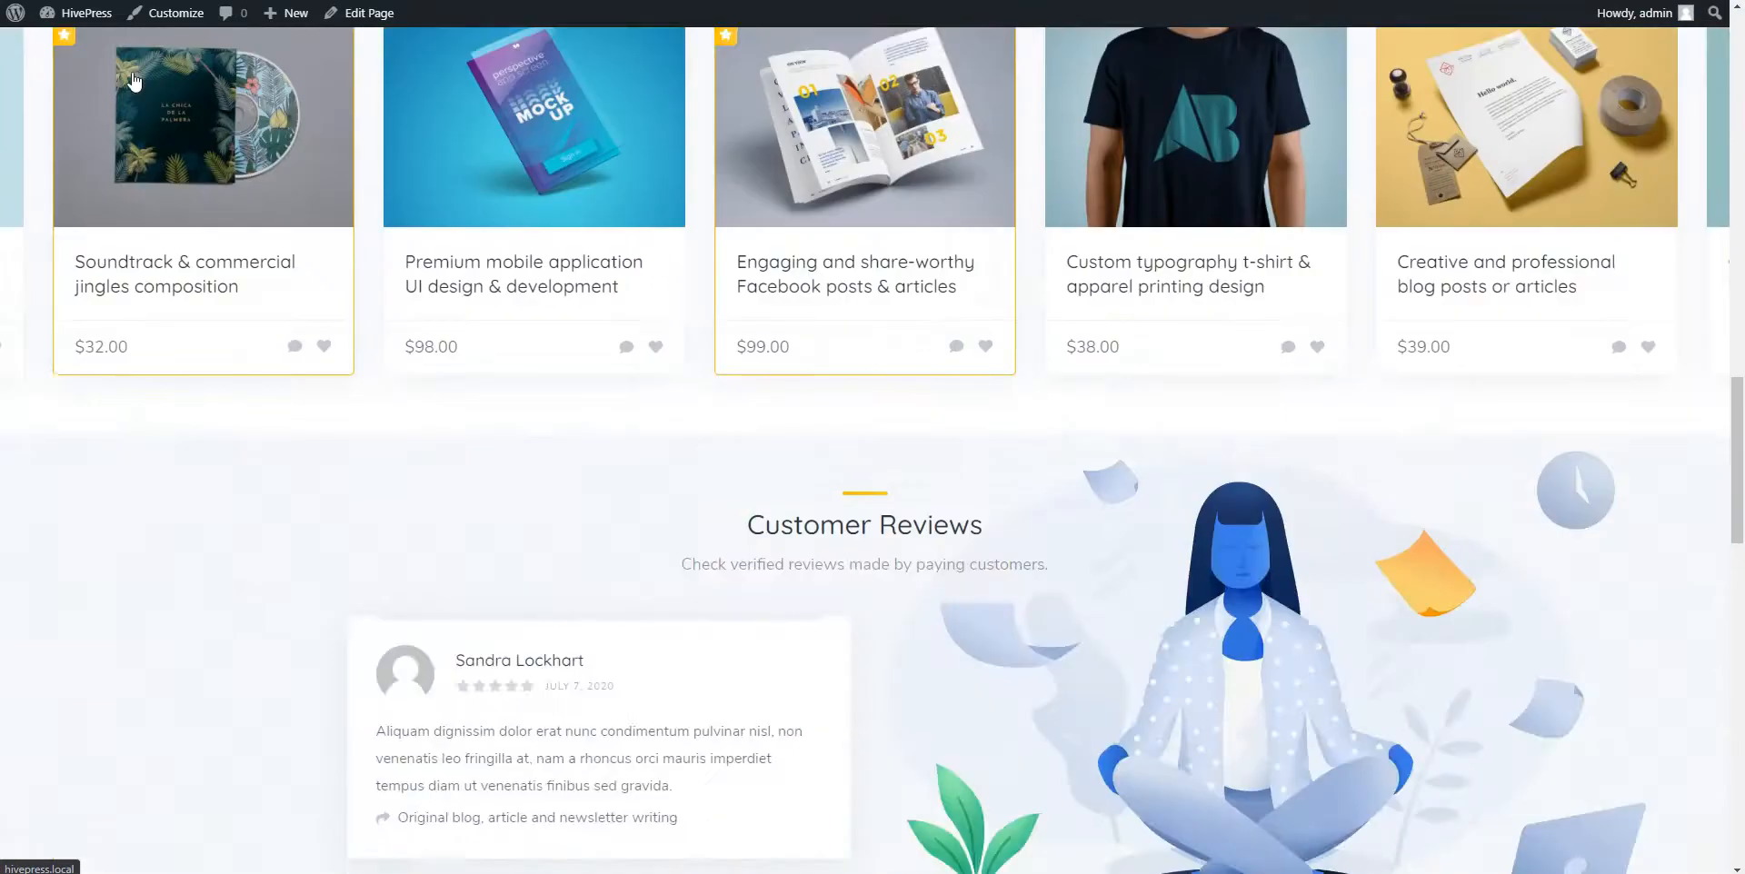
{"action": "scroll", "coordinate": [135, 81], "scroll_direction": "down", "scroll_amount": 13}
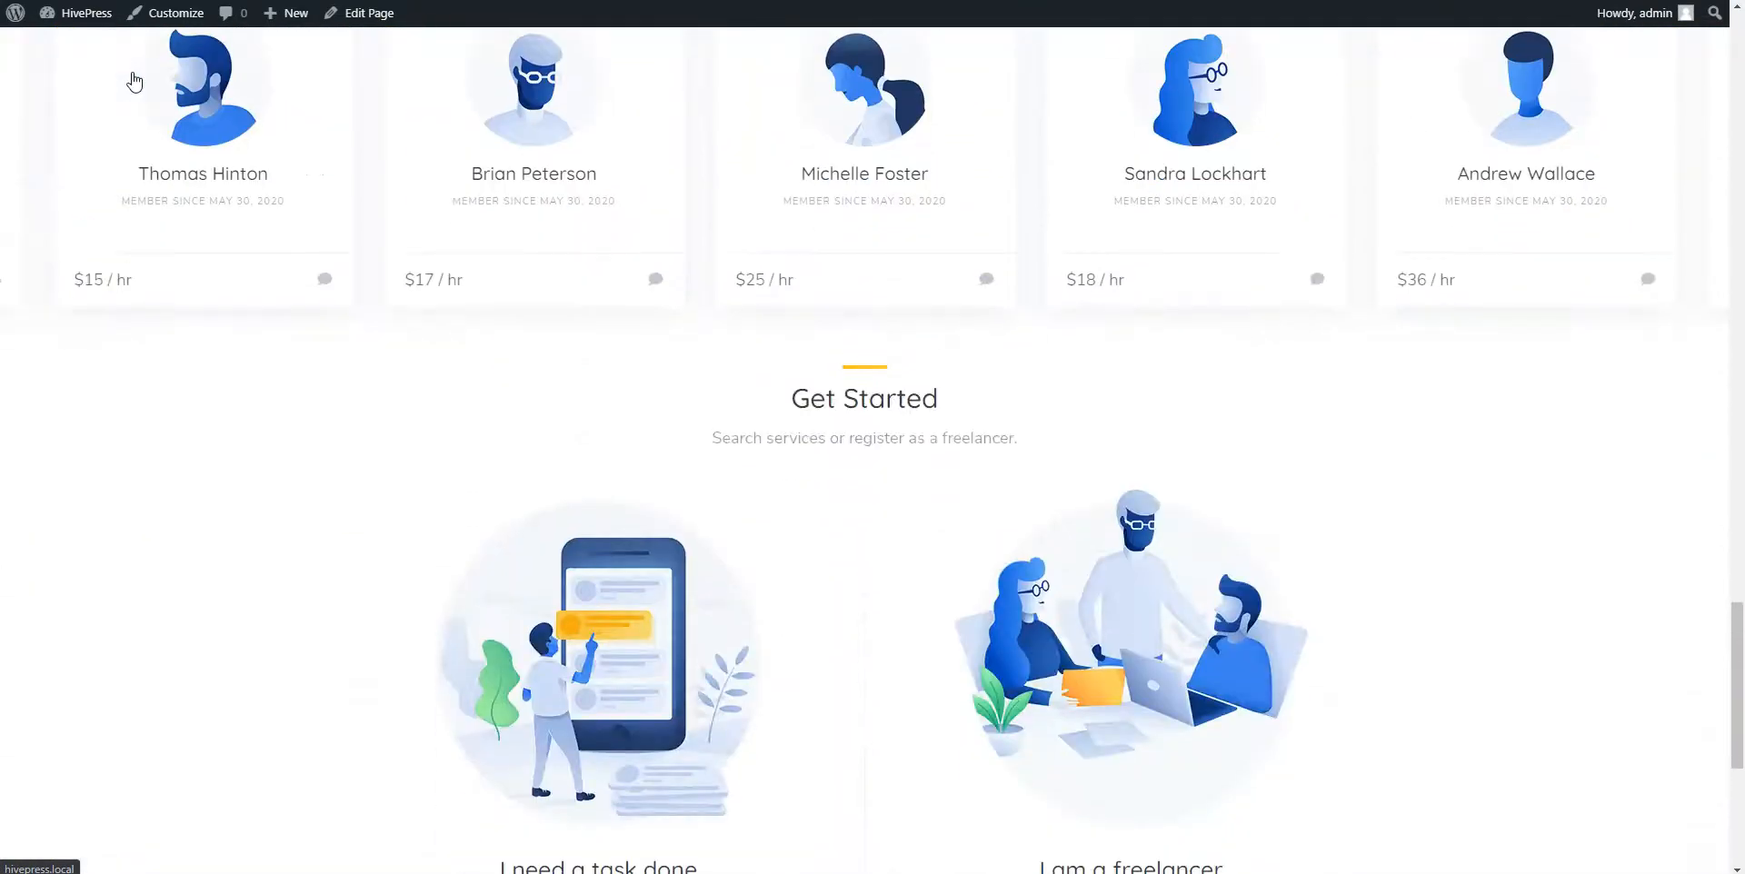
{"action": "scroll", "coordinate": [134, 82], "scroll_direction": "down", "scroll_amount": 5}
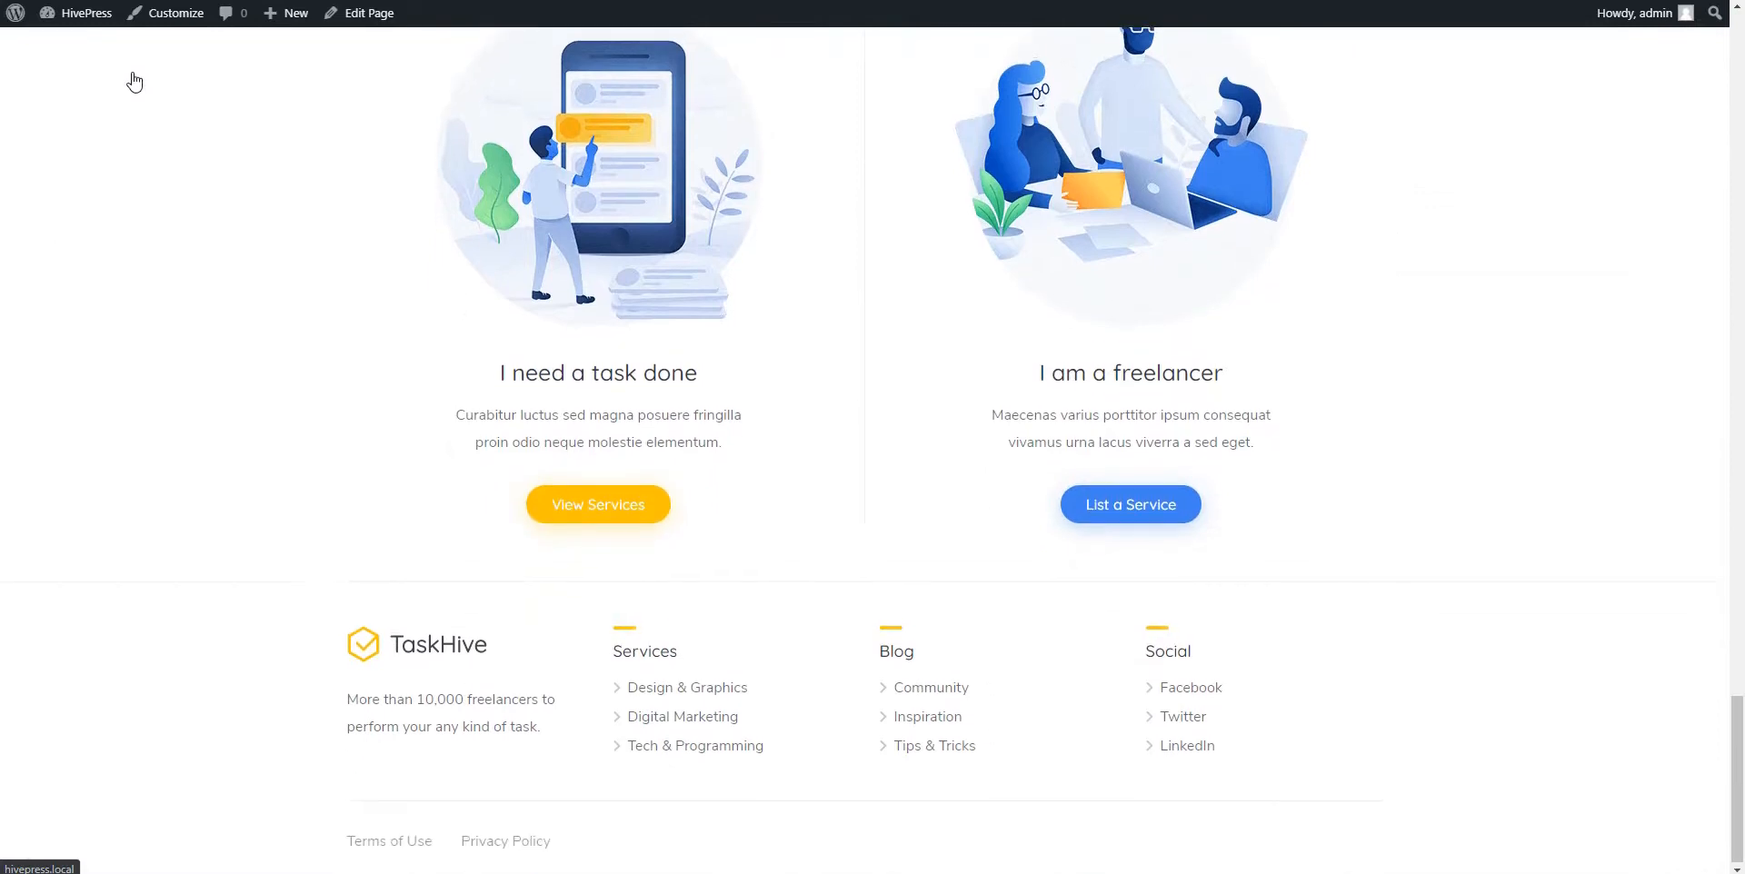
{"action": "scroll", "coordinate": [134, 82], "scroll_direction": "up", "scroll_amount": 20}
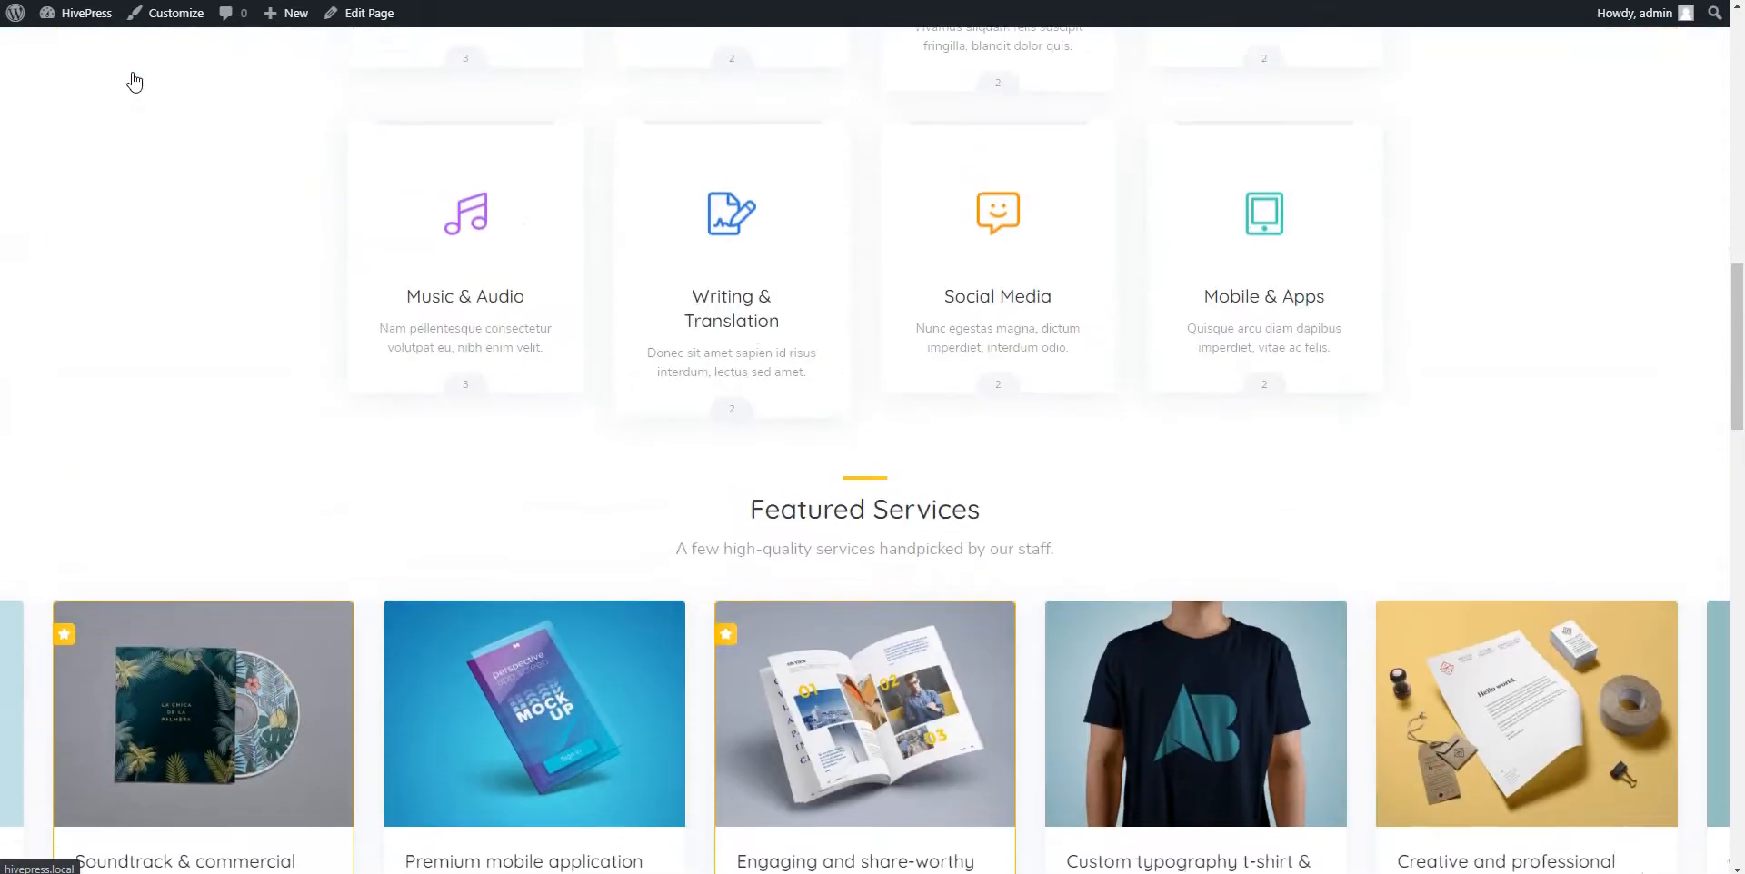
{"action": "scroll", "coordinate": [135, 81], "scroll_direction": "up", "scroll_amount": 13}
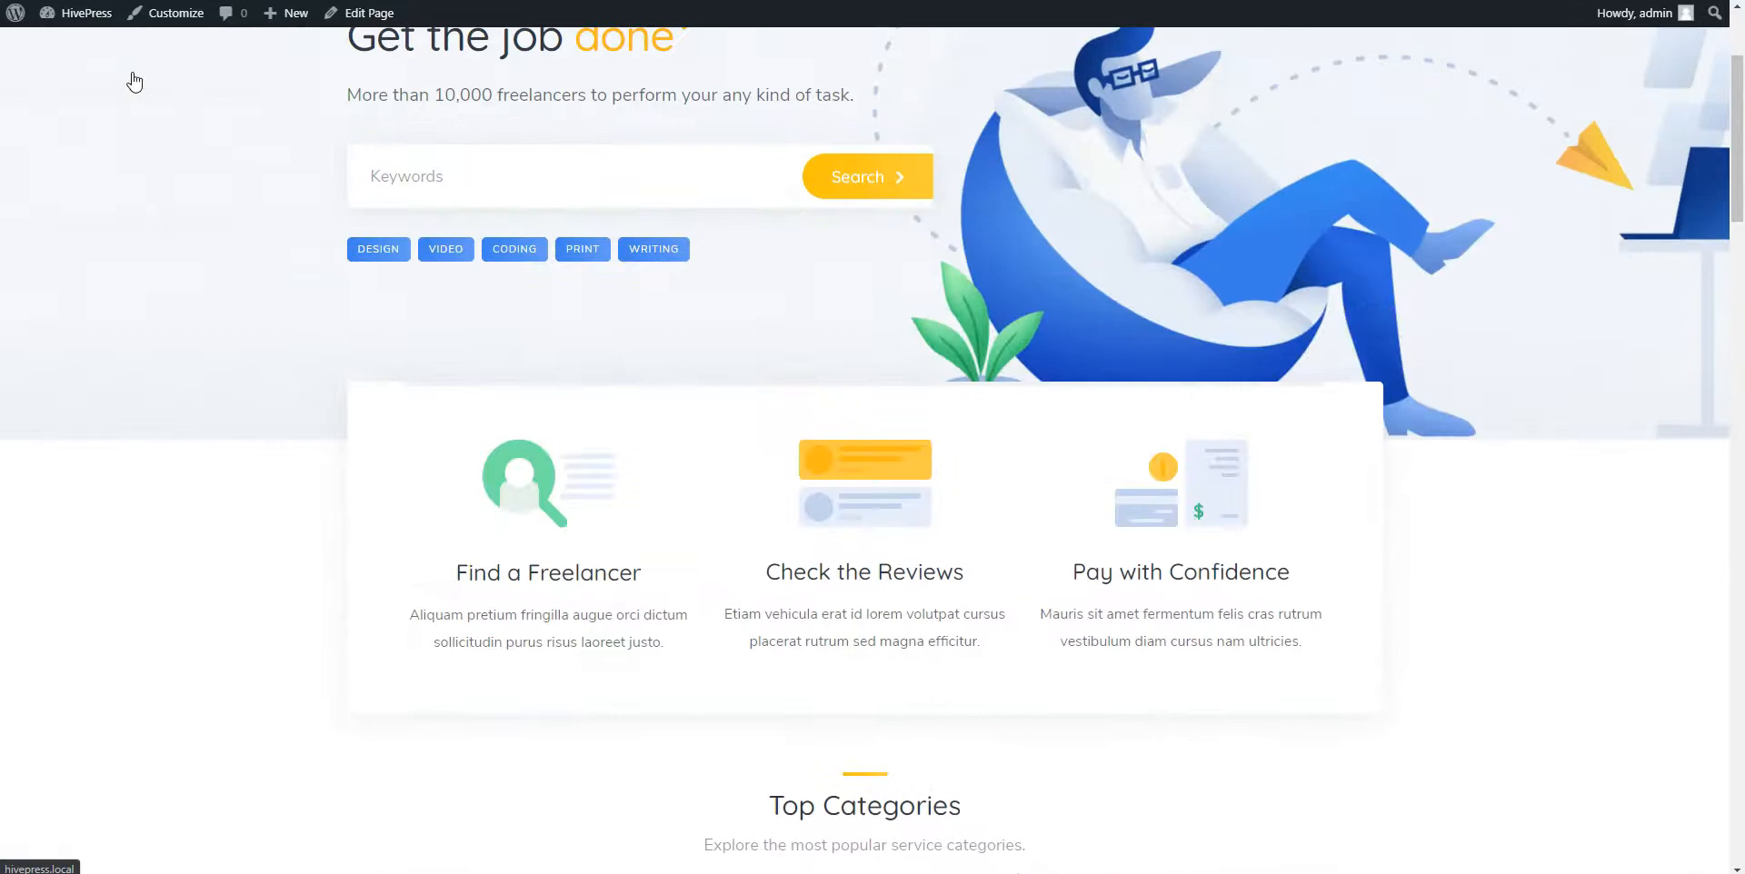
{"action": "scroll", "coordinate": [134, 82], "scroll_direction": "up", "scroll_amount": 3}
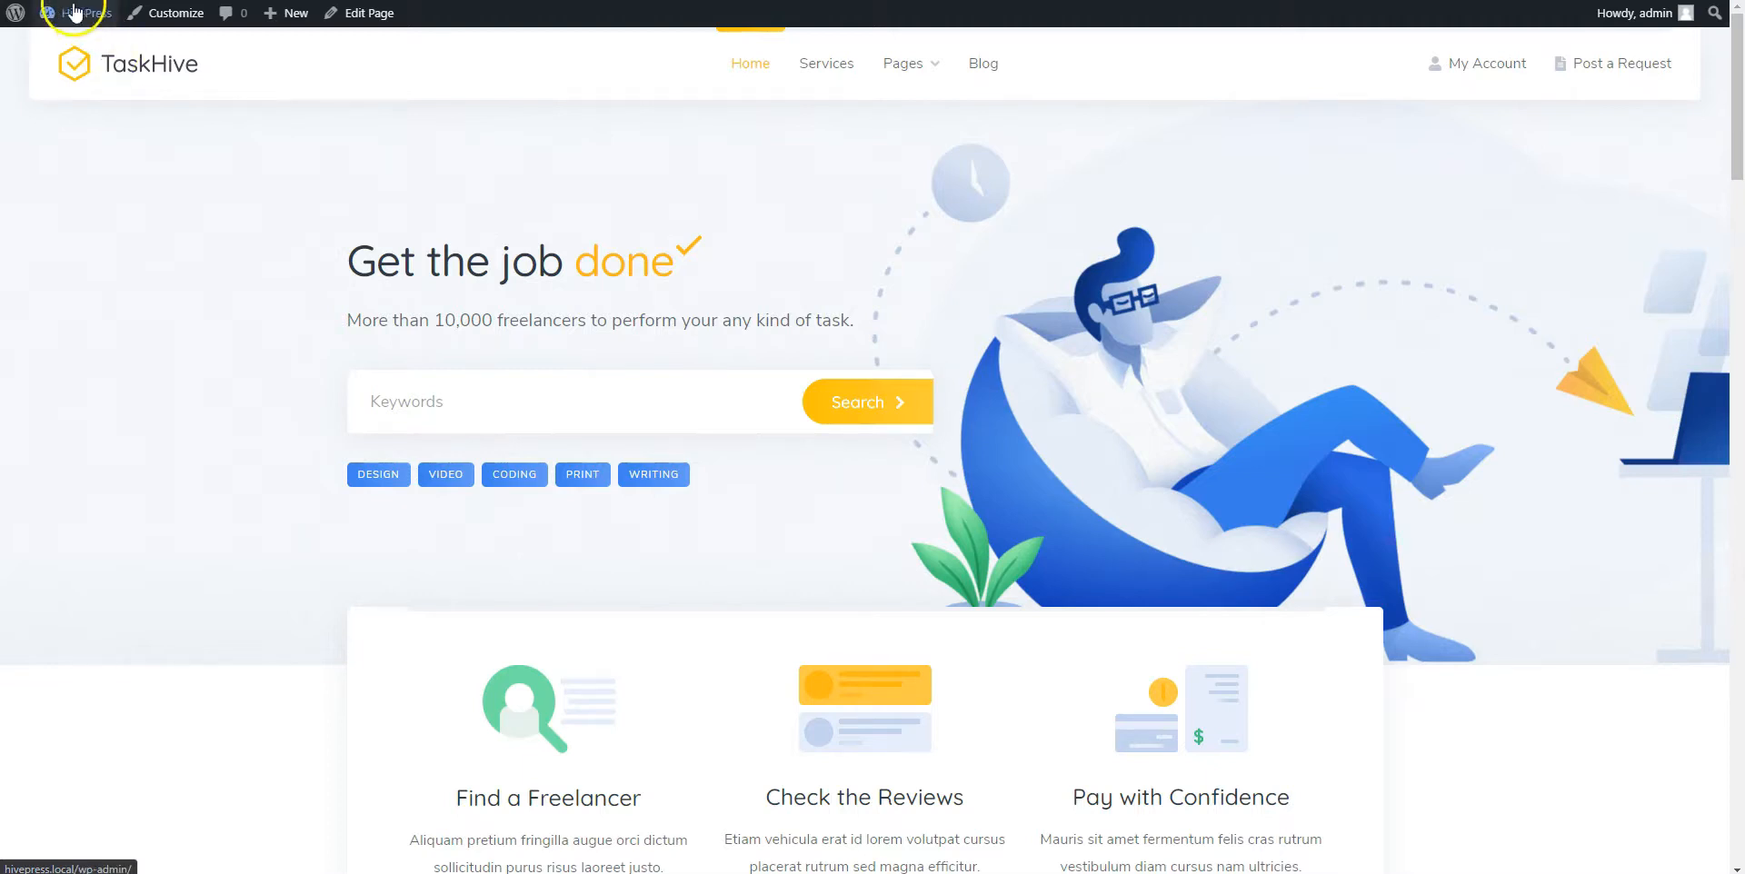
Set the HivePress vendor Commission Rate to 10 and save the settings
{"action": "mouse_move", "coordinate": [86, 13]}
{"action": "left_click", "coordinate": [57, 43]}
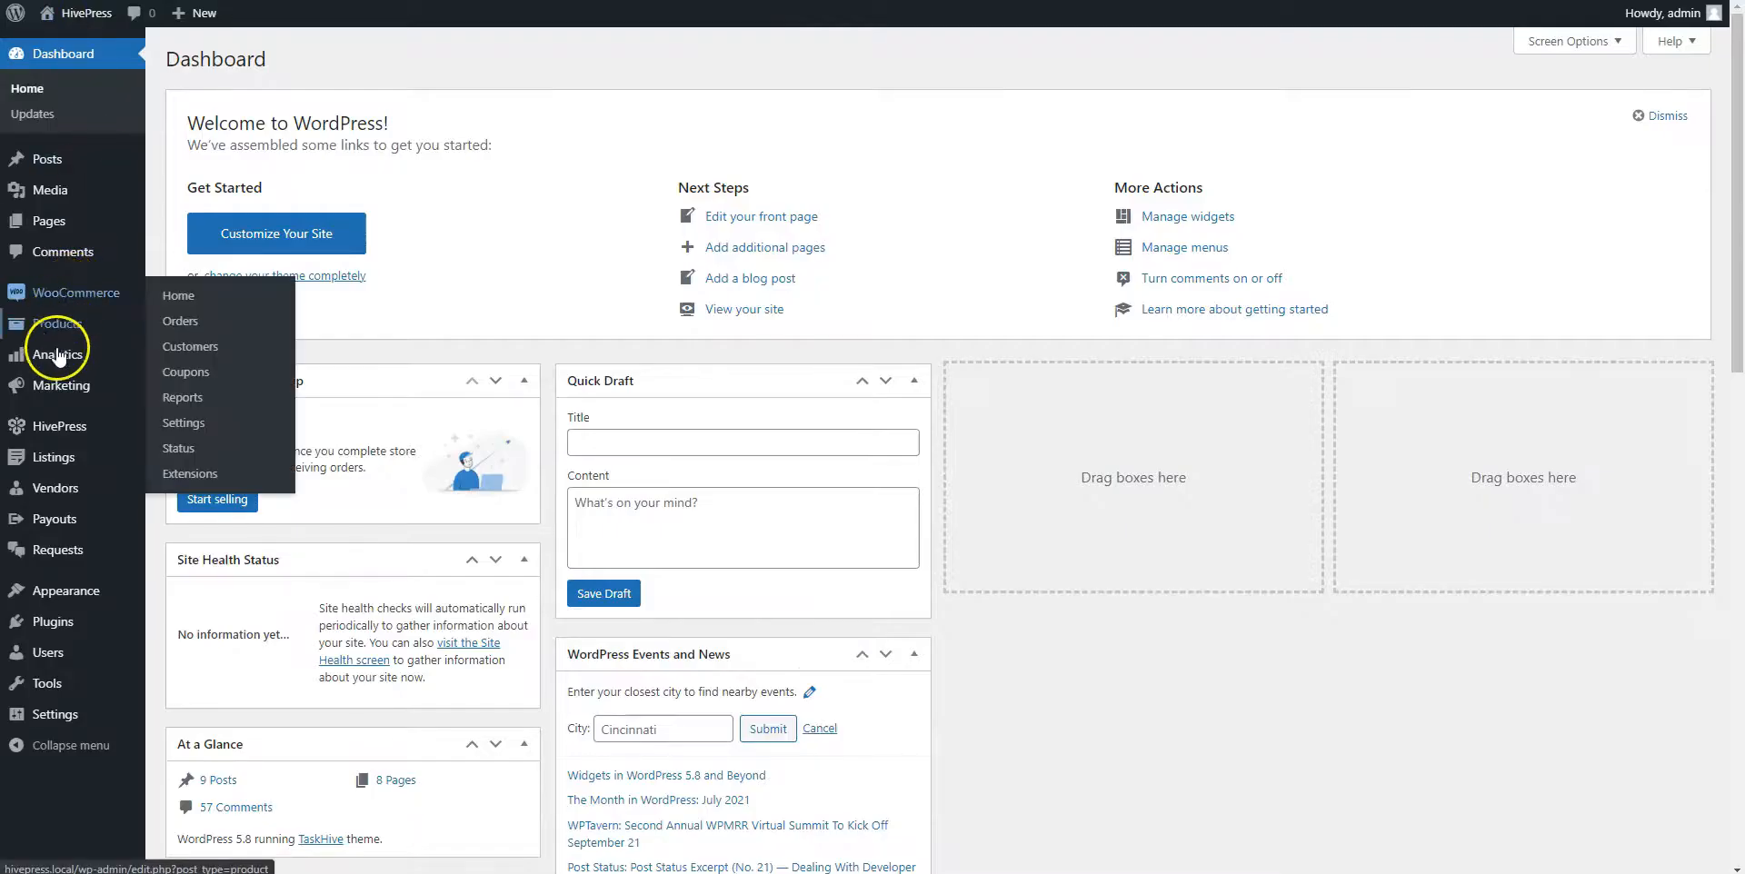
{"action": "left_click", "coordinate": [165, 431]}
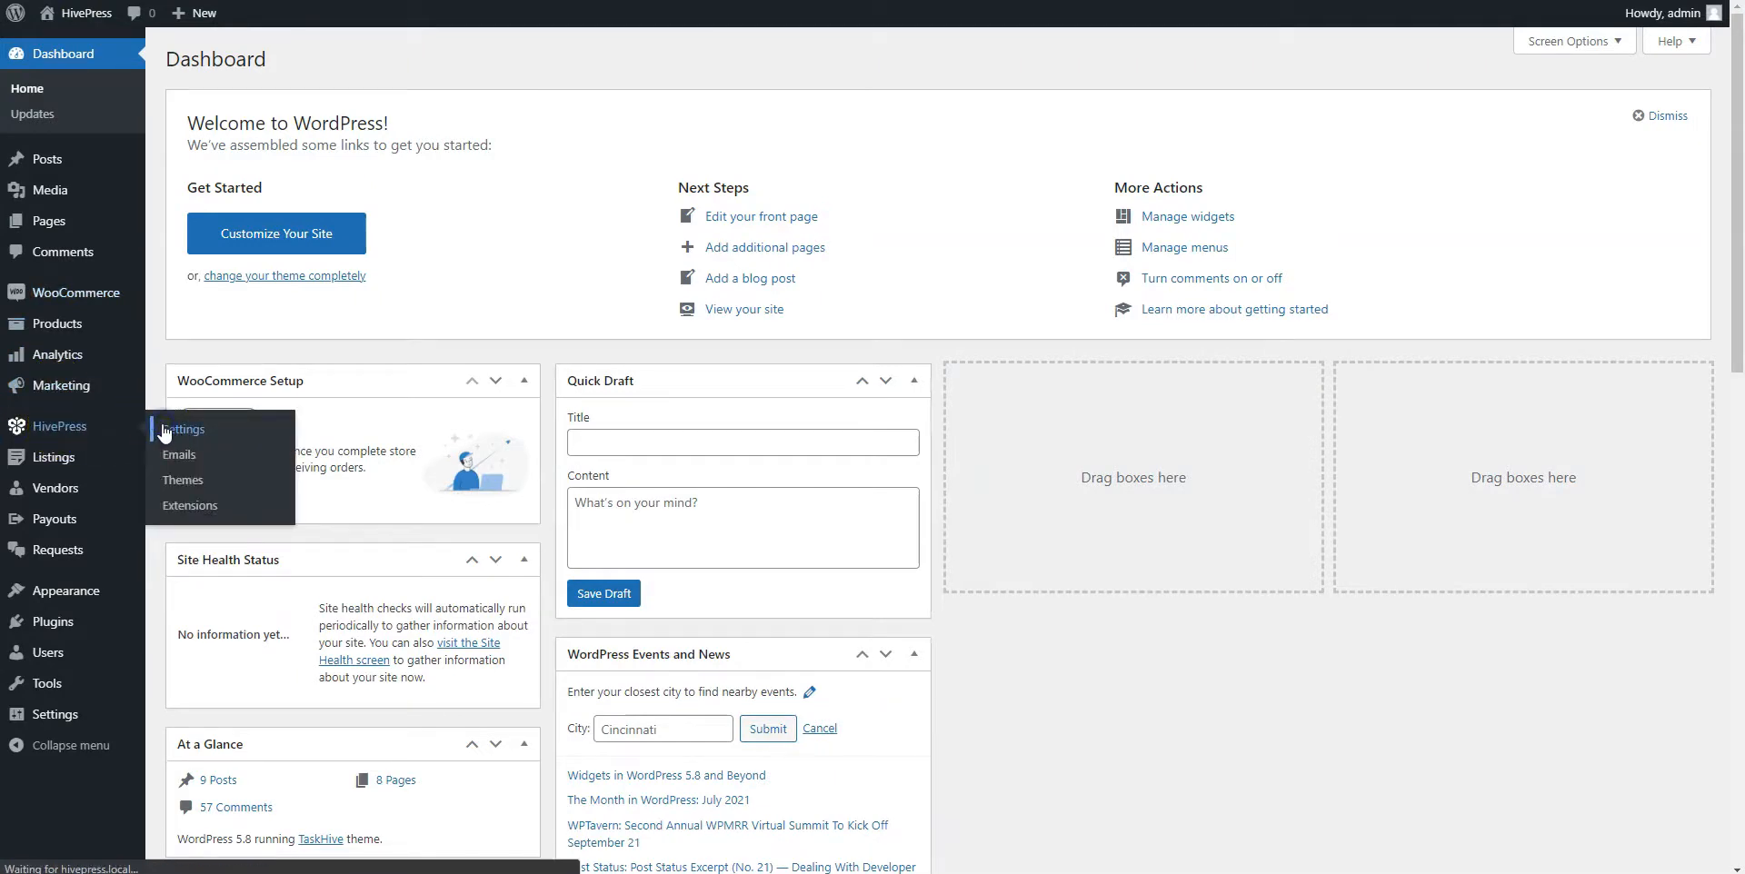
{"action": "left_click", "coordinate": [354, 111]}
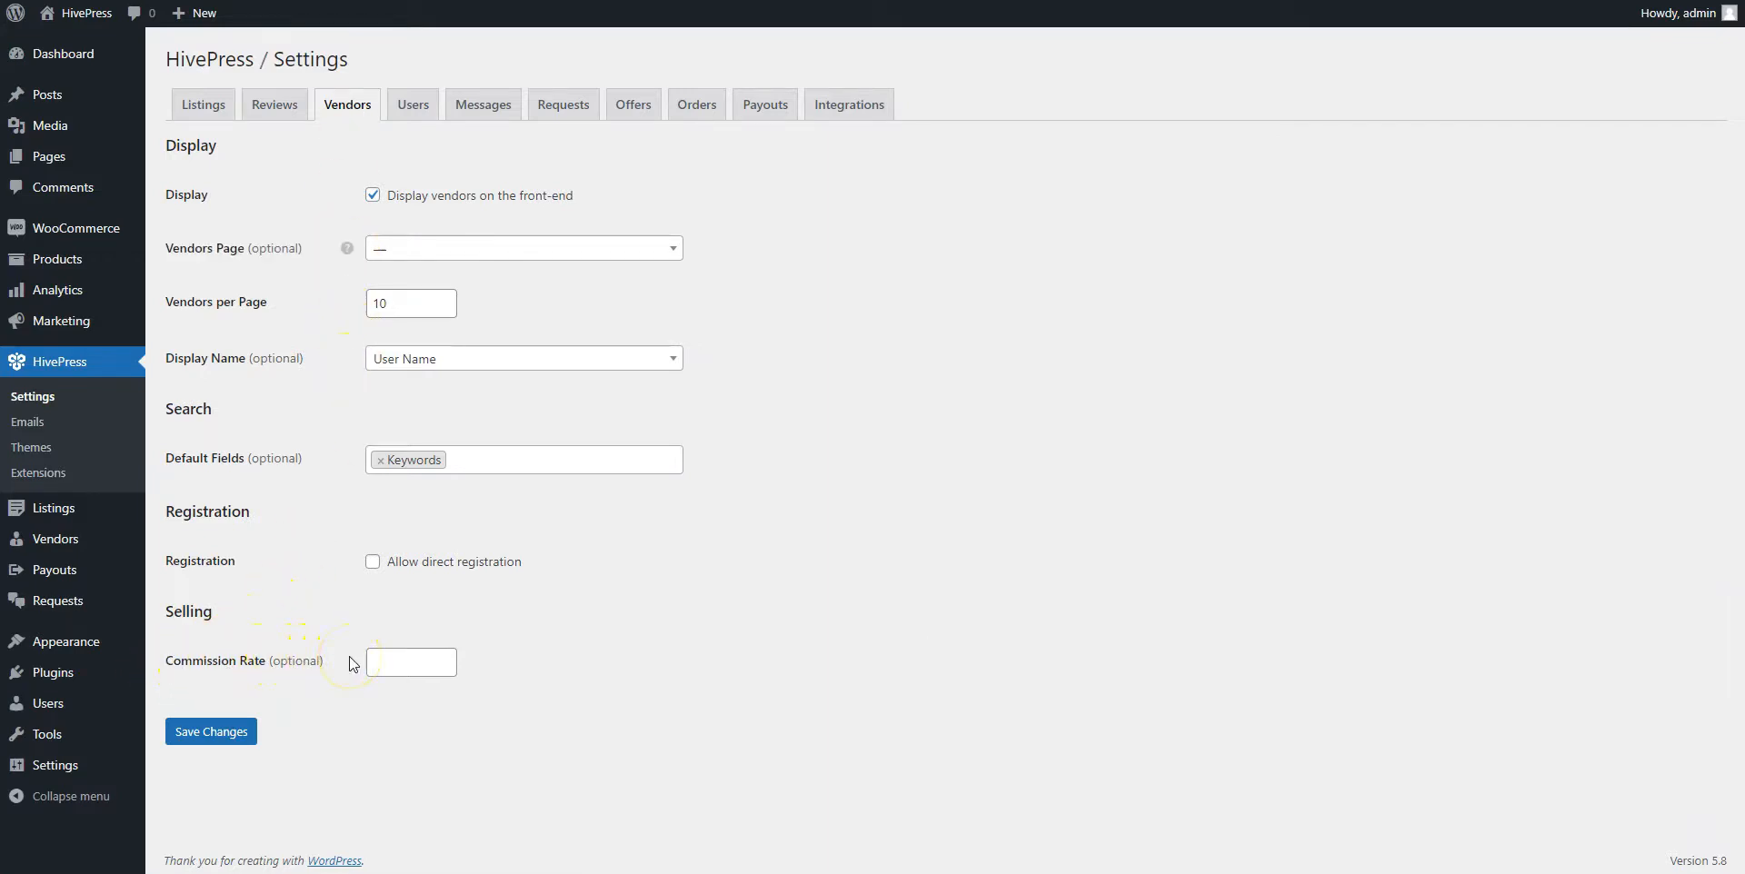
{"action": "left_click", "coordinate": [406, 658]}
{"action": "type", "text": "10"}
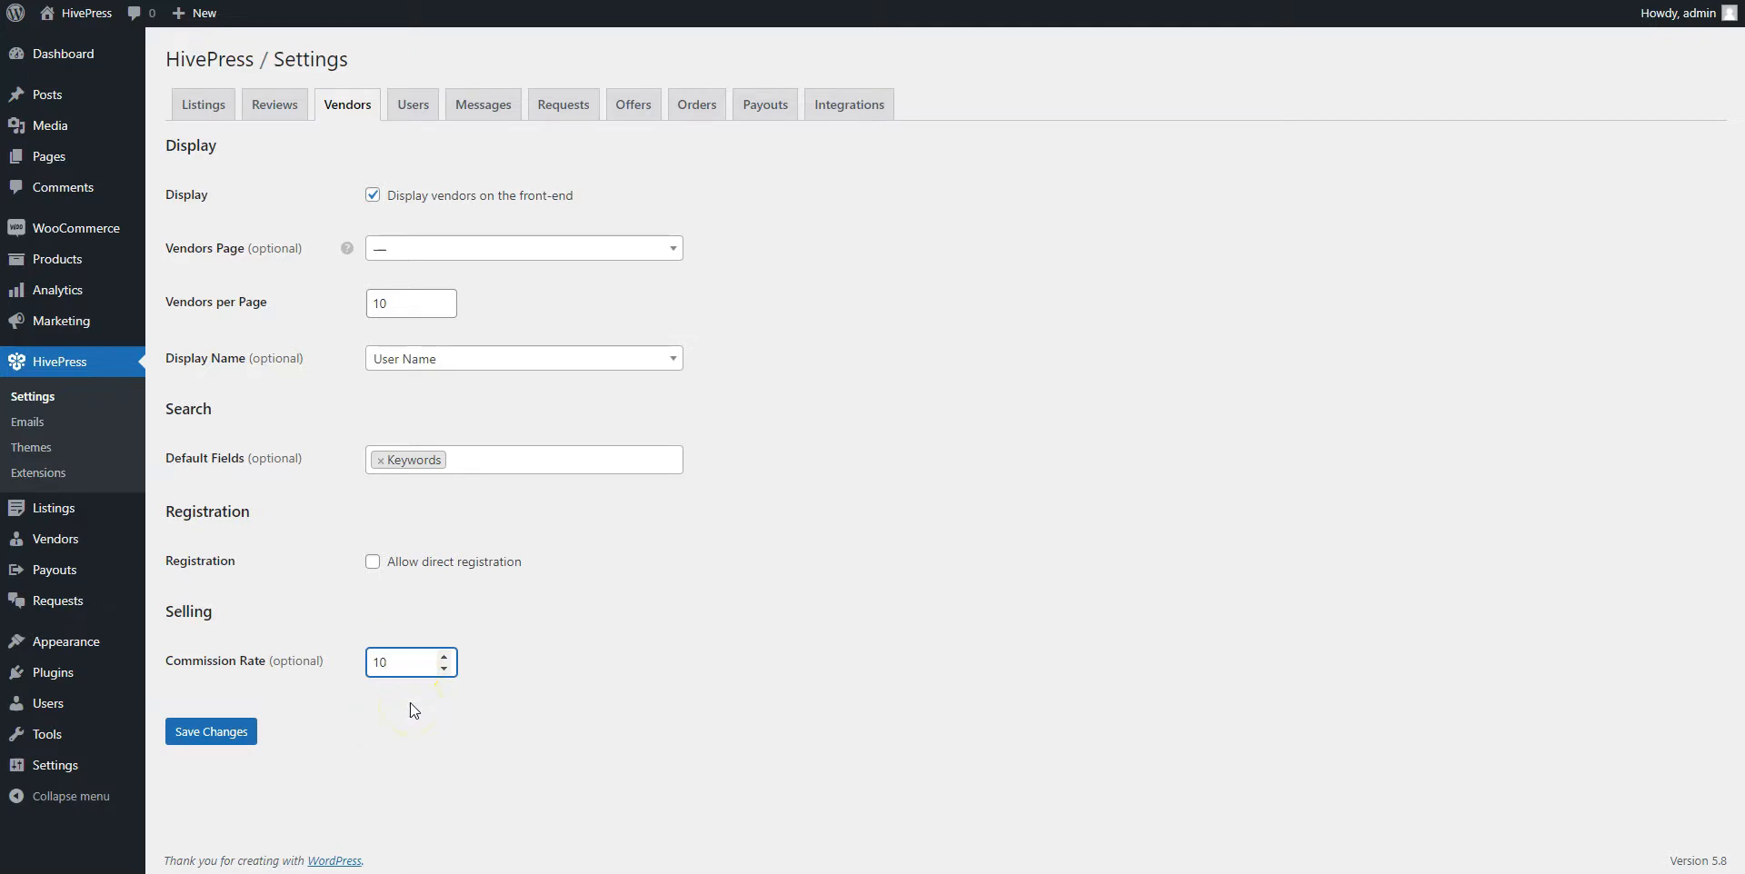
{"action": "left_click", "coordinate": [210, 736]}
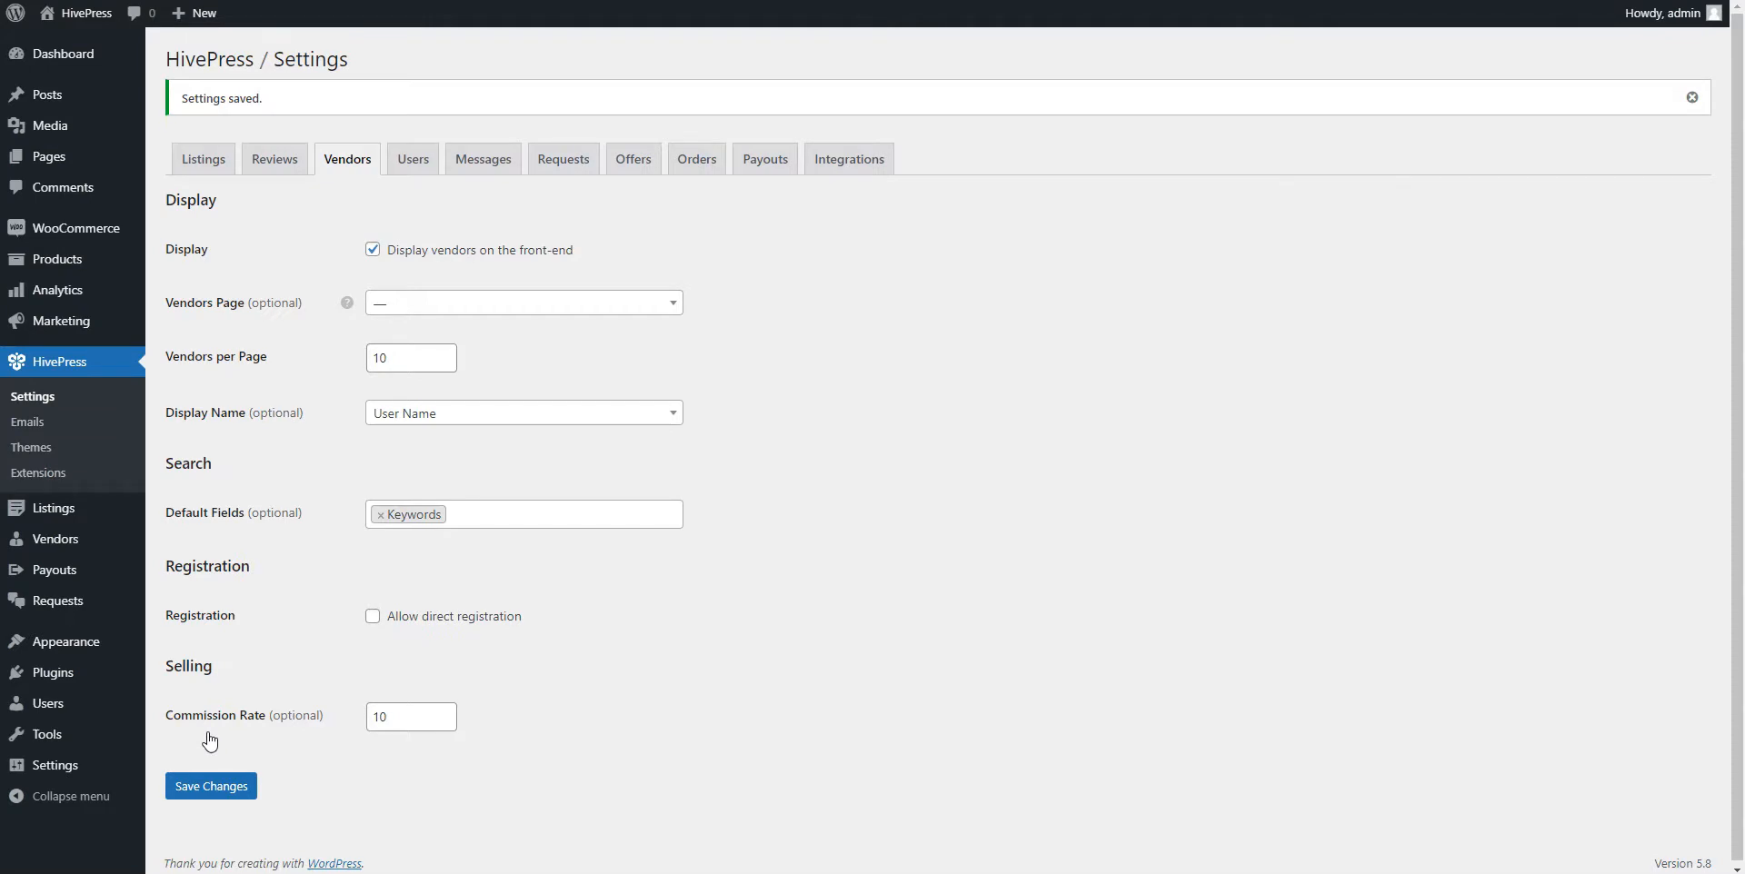
{"action": "left_click", "coordinate": [54, 545]}
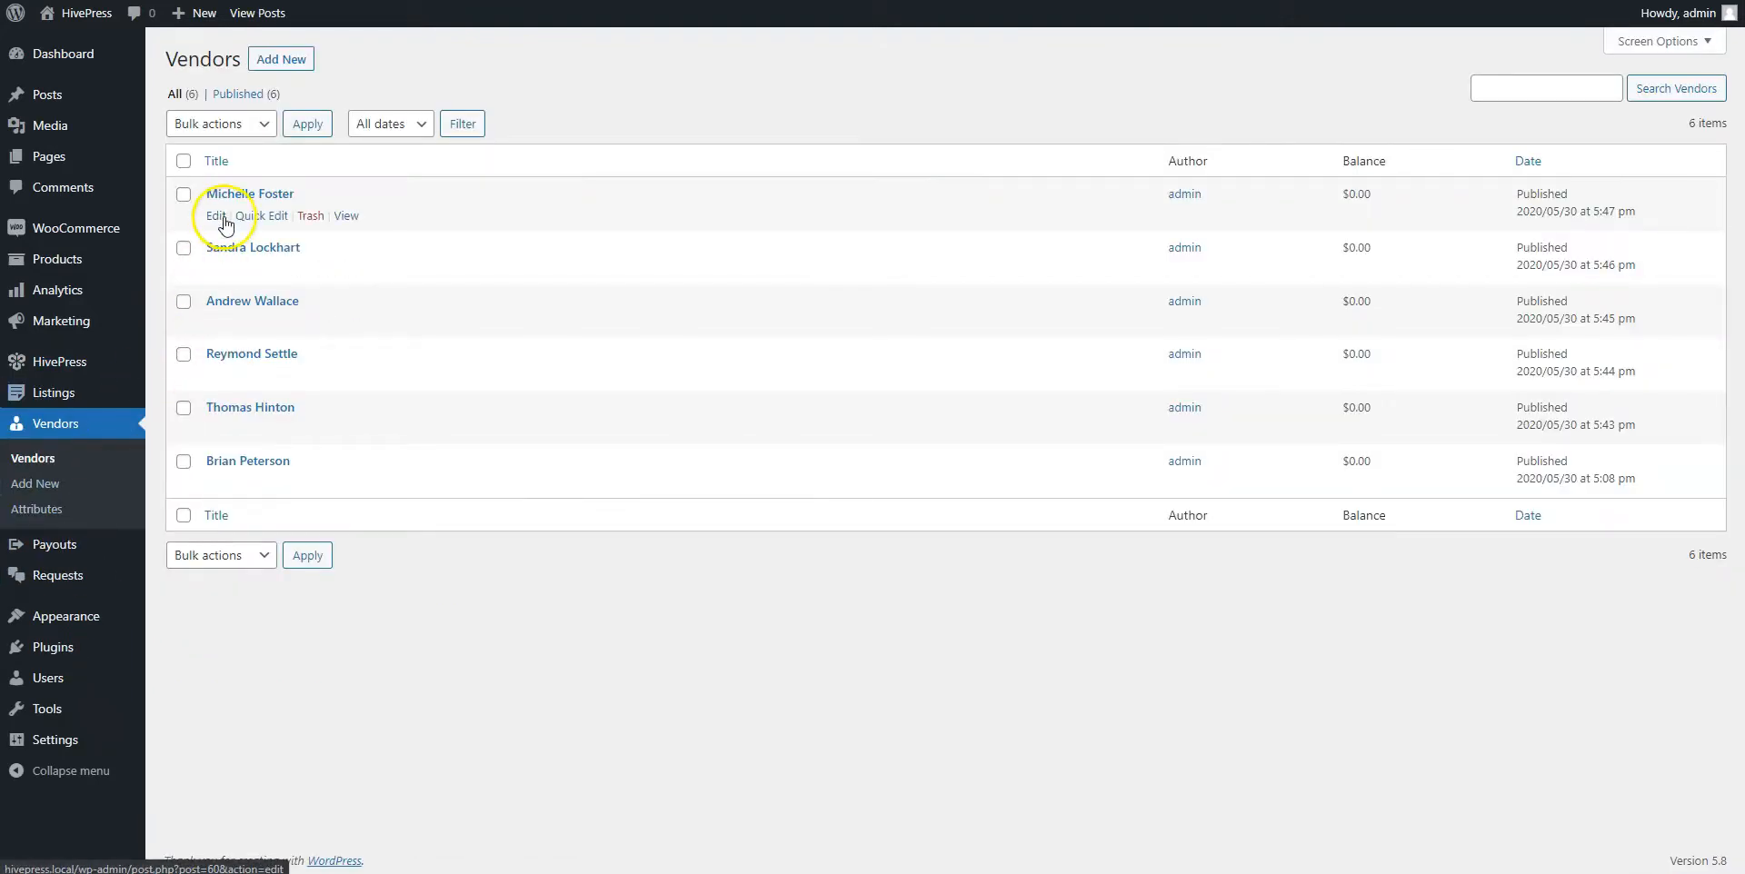
Open the first vendor's edit page and try 15 as its Commission Rate, then clear it
{"action": "left_click", "coordinate": [225, 223]}
{"action": "scroll", "coordinate": [414, 785], "scroll_direction": "down", "scroll_amount": 1}
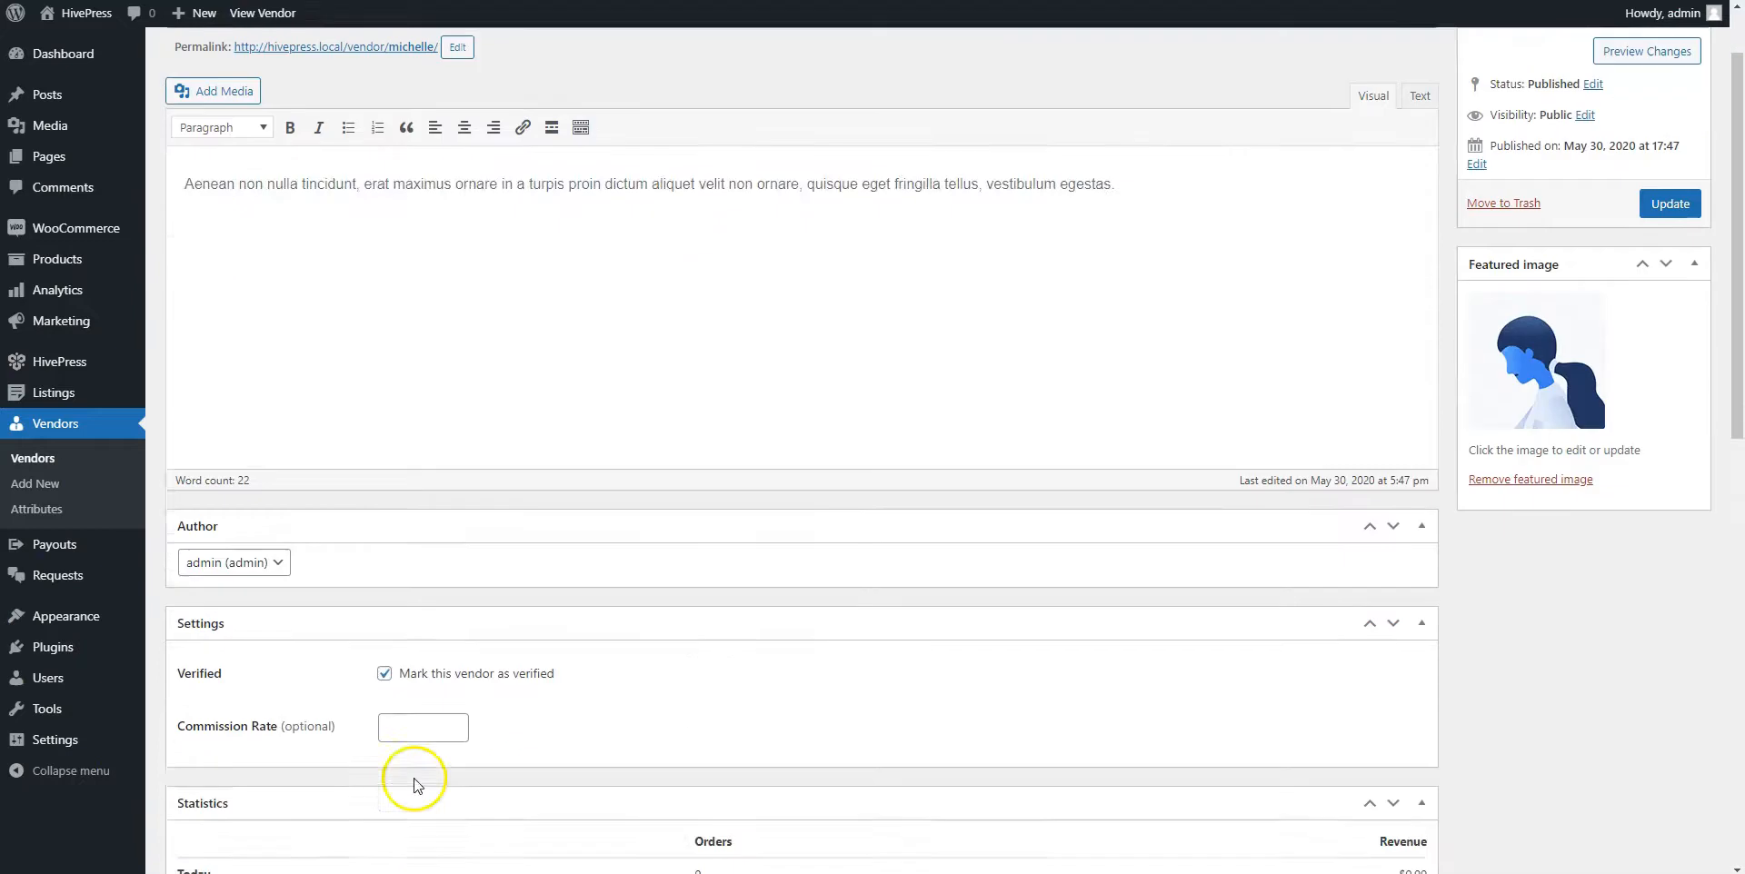
{"action": "scroll", "coordinate": [415, 785], "scroll_direction": "down", "scroll_amount": 1}
{"action": "left_click", "coordinate": [410, 599]}
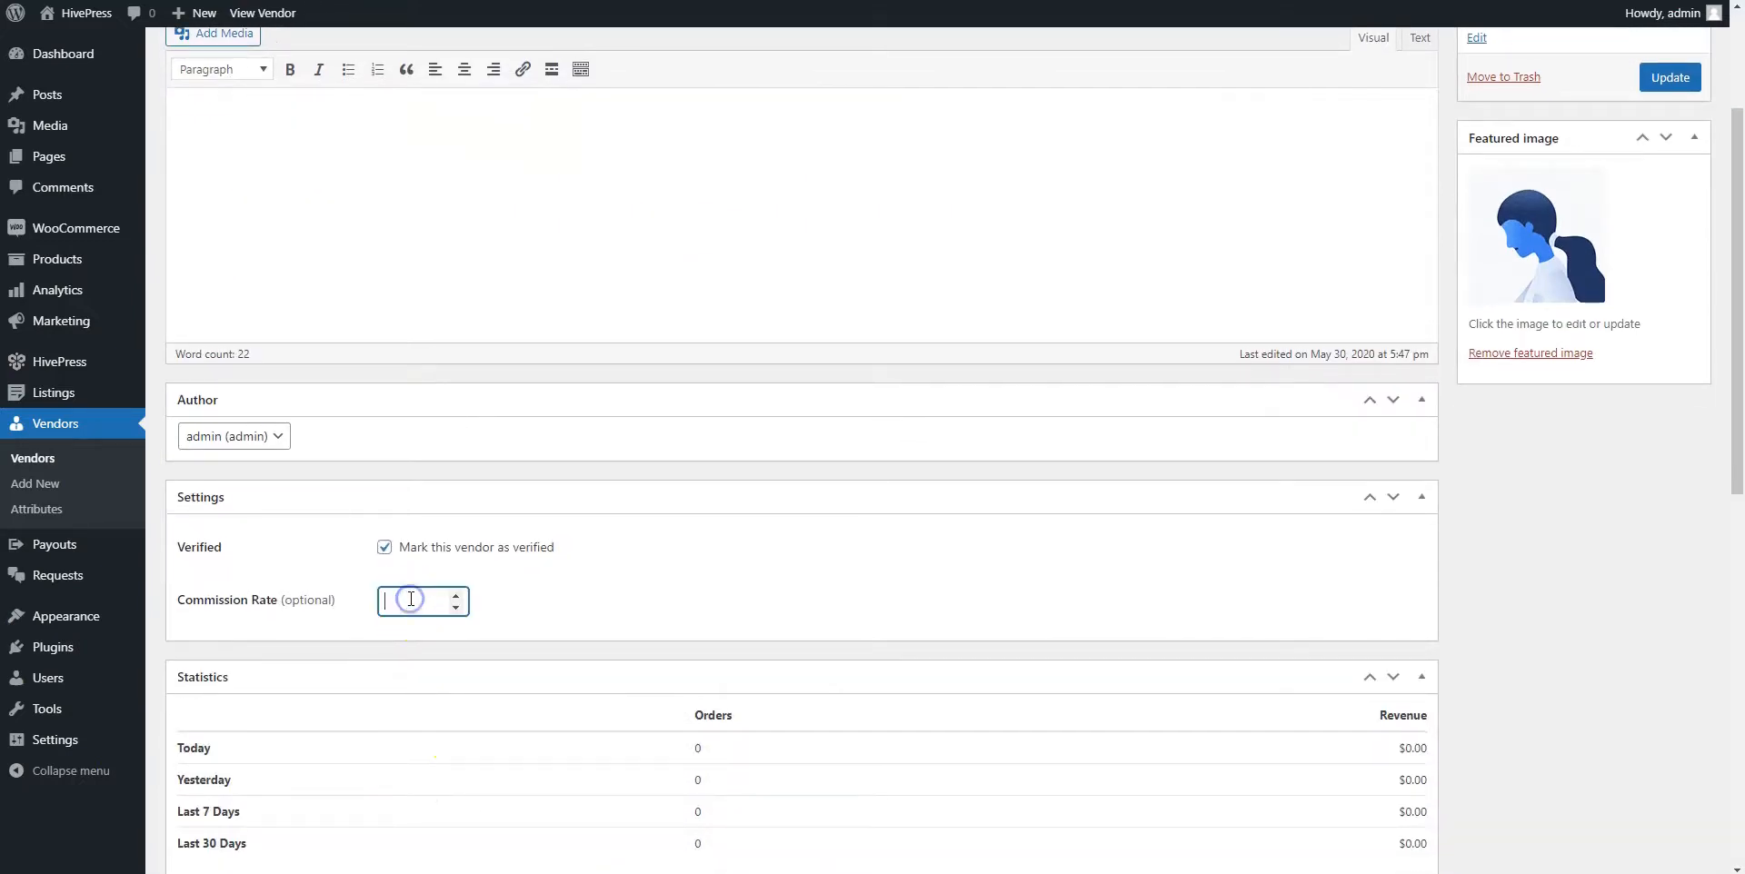
{"action": "type", "text": "15"}
{"action": "key", "text": "BackSpace"}
{"action": "left_click", "coordinate": [482, 604]}
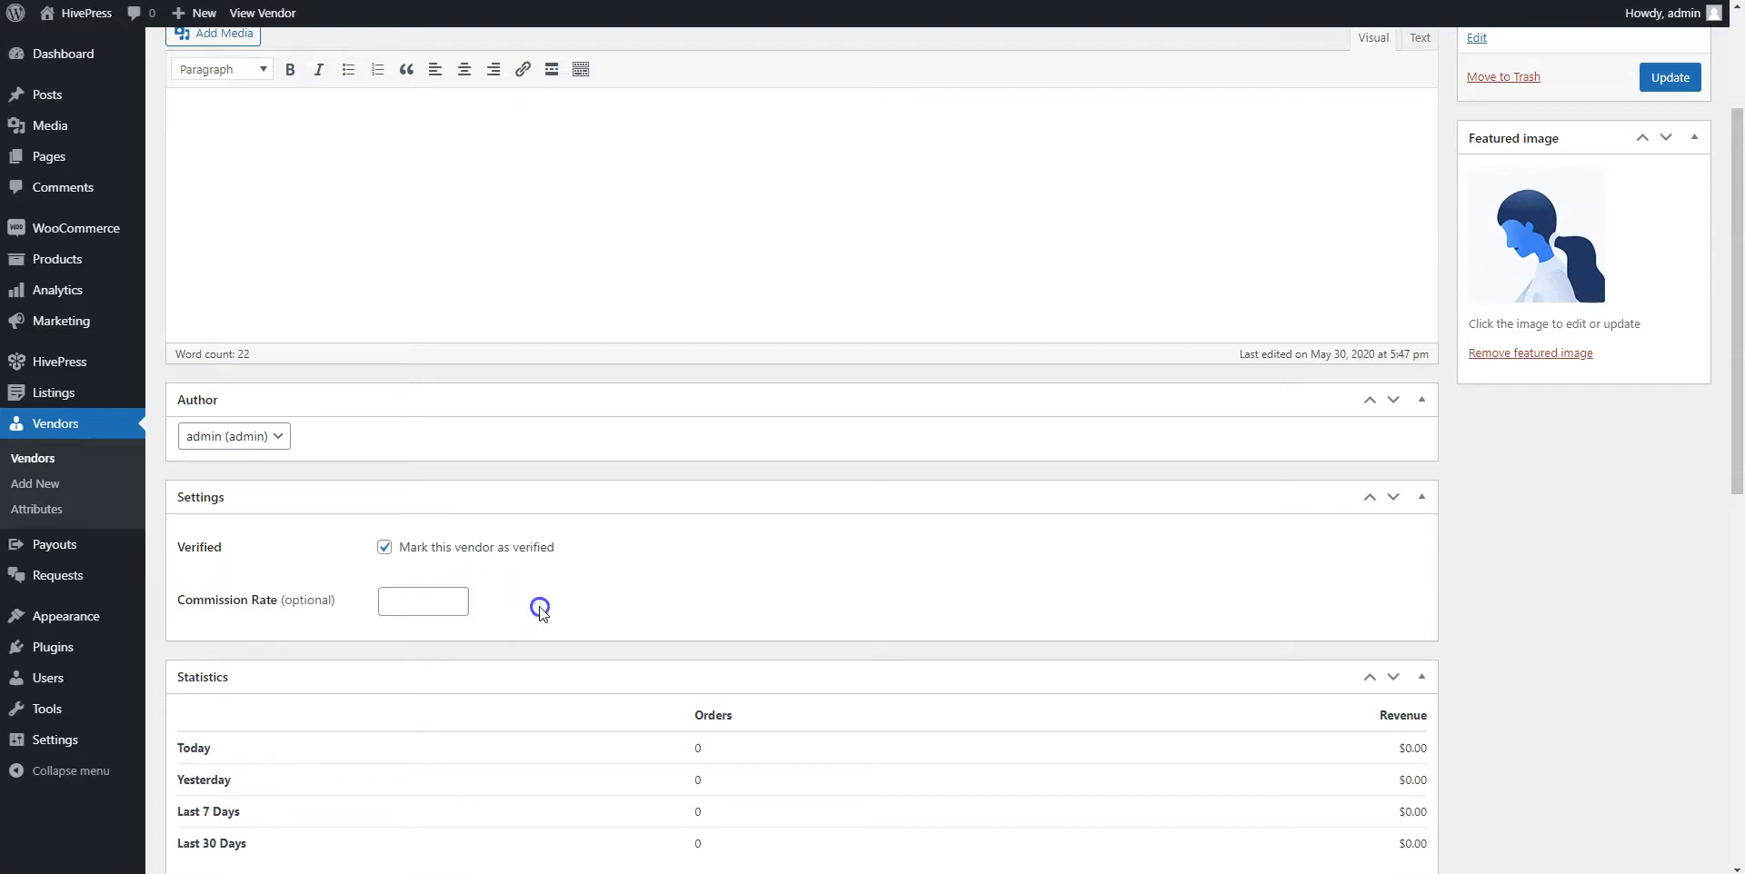
{"action": "scroll", "coordinate": [537, 605], "scroll_direction": "down", "scroll_amount": 3}
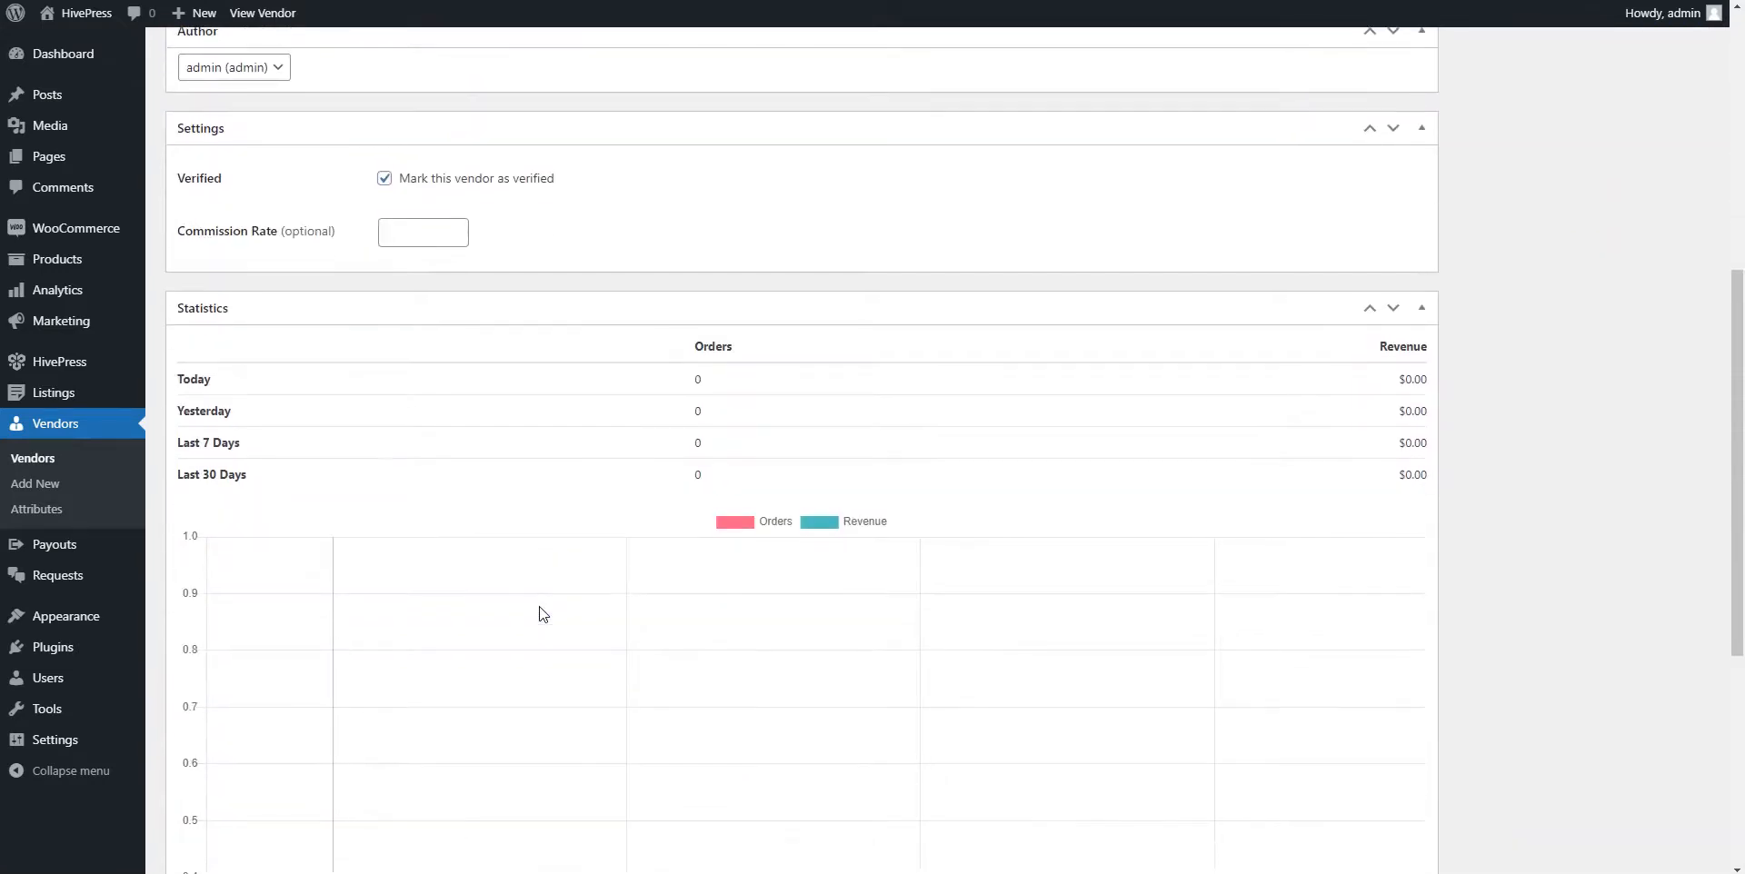
{"action": "scroll", "coordinate": [542, 613], "scroll_direction": "up", "scroll_amount": 3}
{"action": "scroll", "coordinate": [539, 606], "scroll_direction": "up", "scroll_amount": 2}
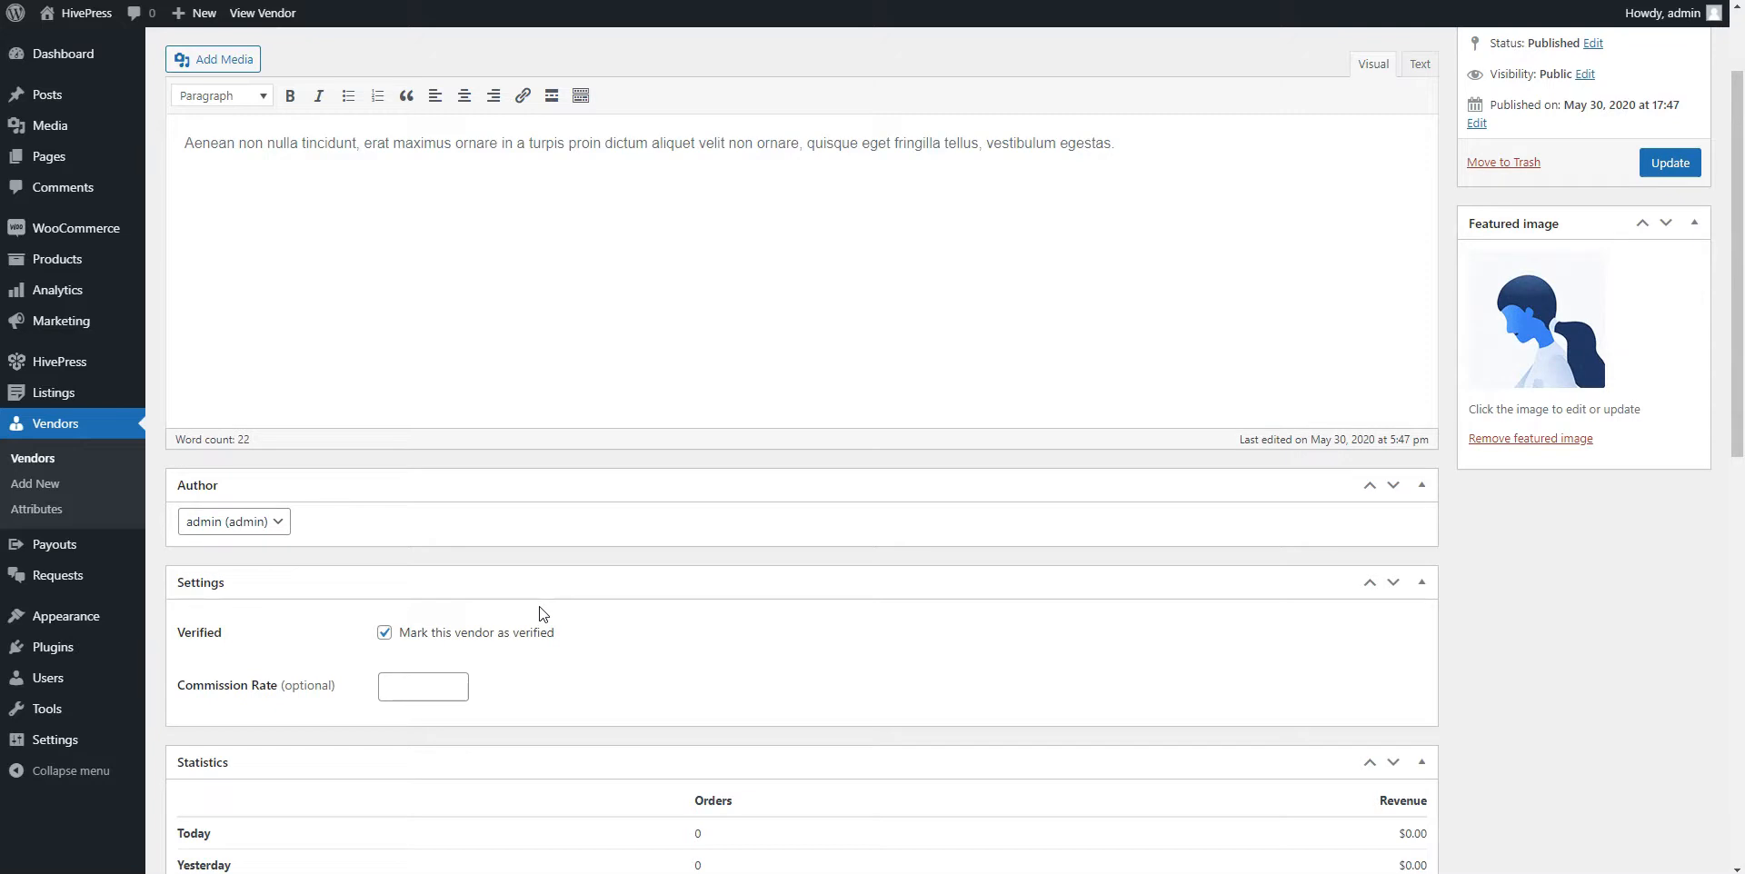
{"action": "left_click", "coordinate": [353, 525]}
Install and activate the Paid Listings extension from the HivePress Extensions catalogue
{"action": "mouse_move", "coordinate": [57, 359]}
{"action": "left_click", "coordinate": [179, 443]}
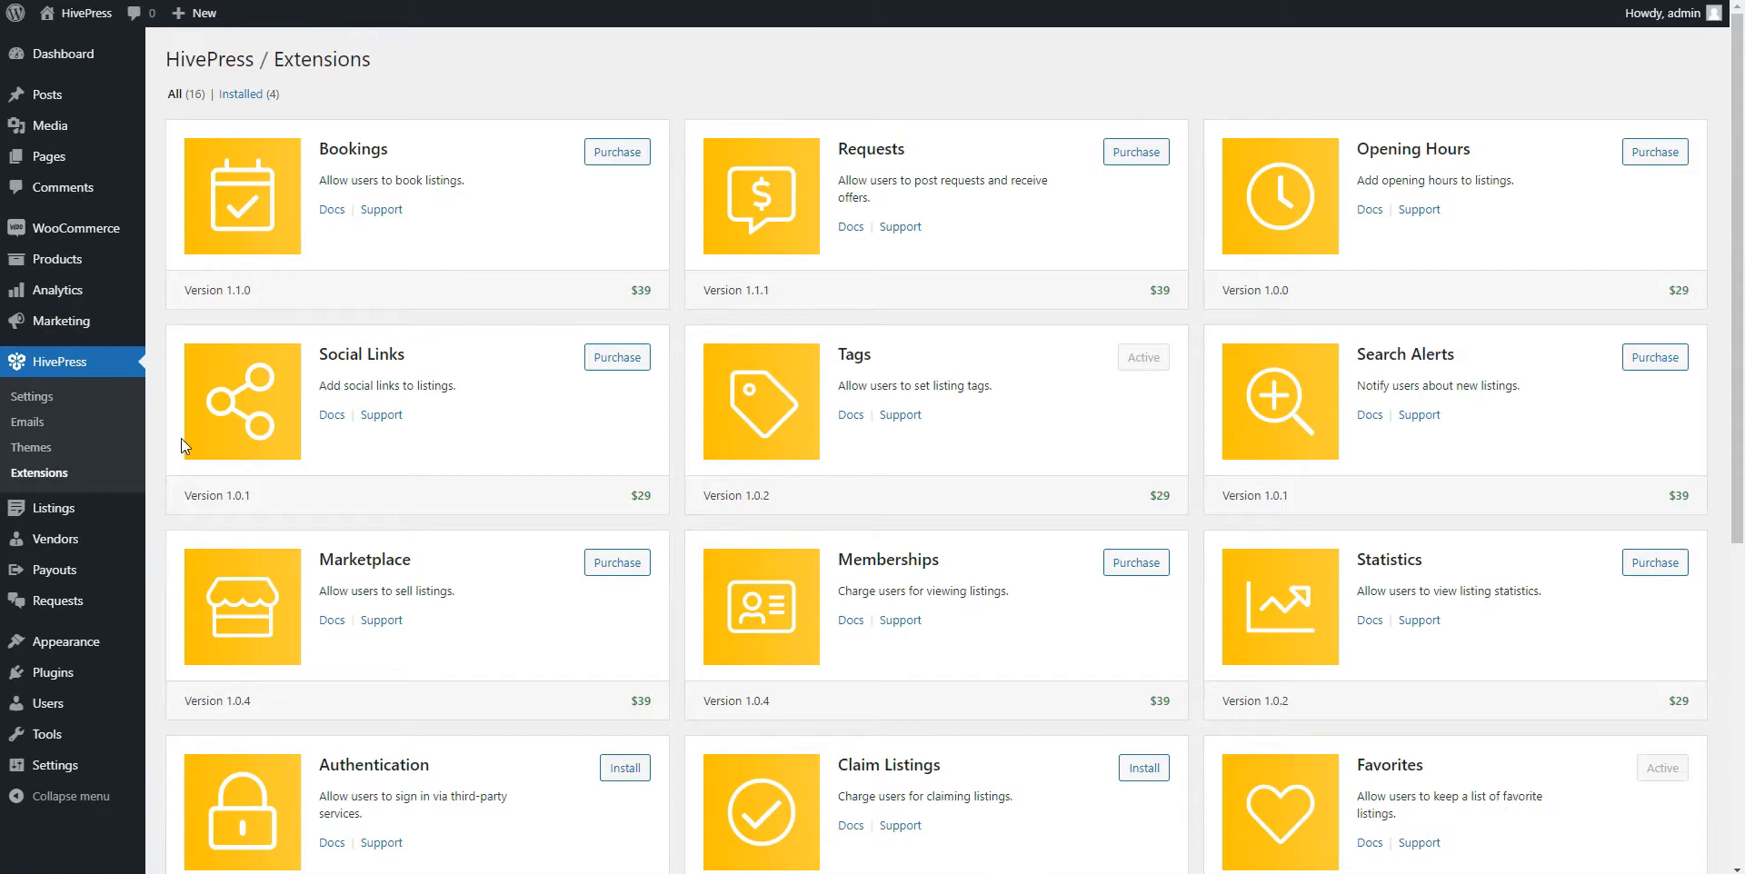
{"action": "scroll", "coordinate": [182, 438], "scroll_direction": "down", "scroll_amount": 2}
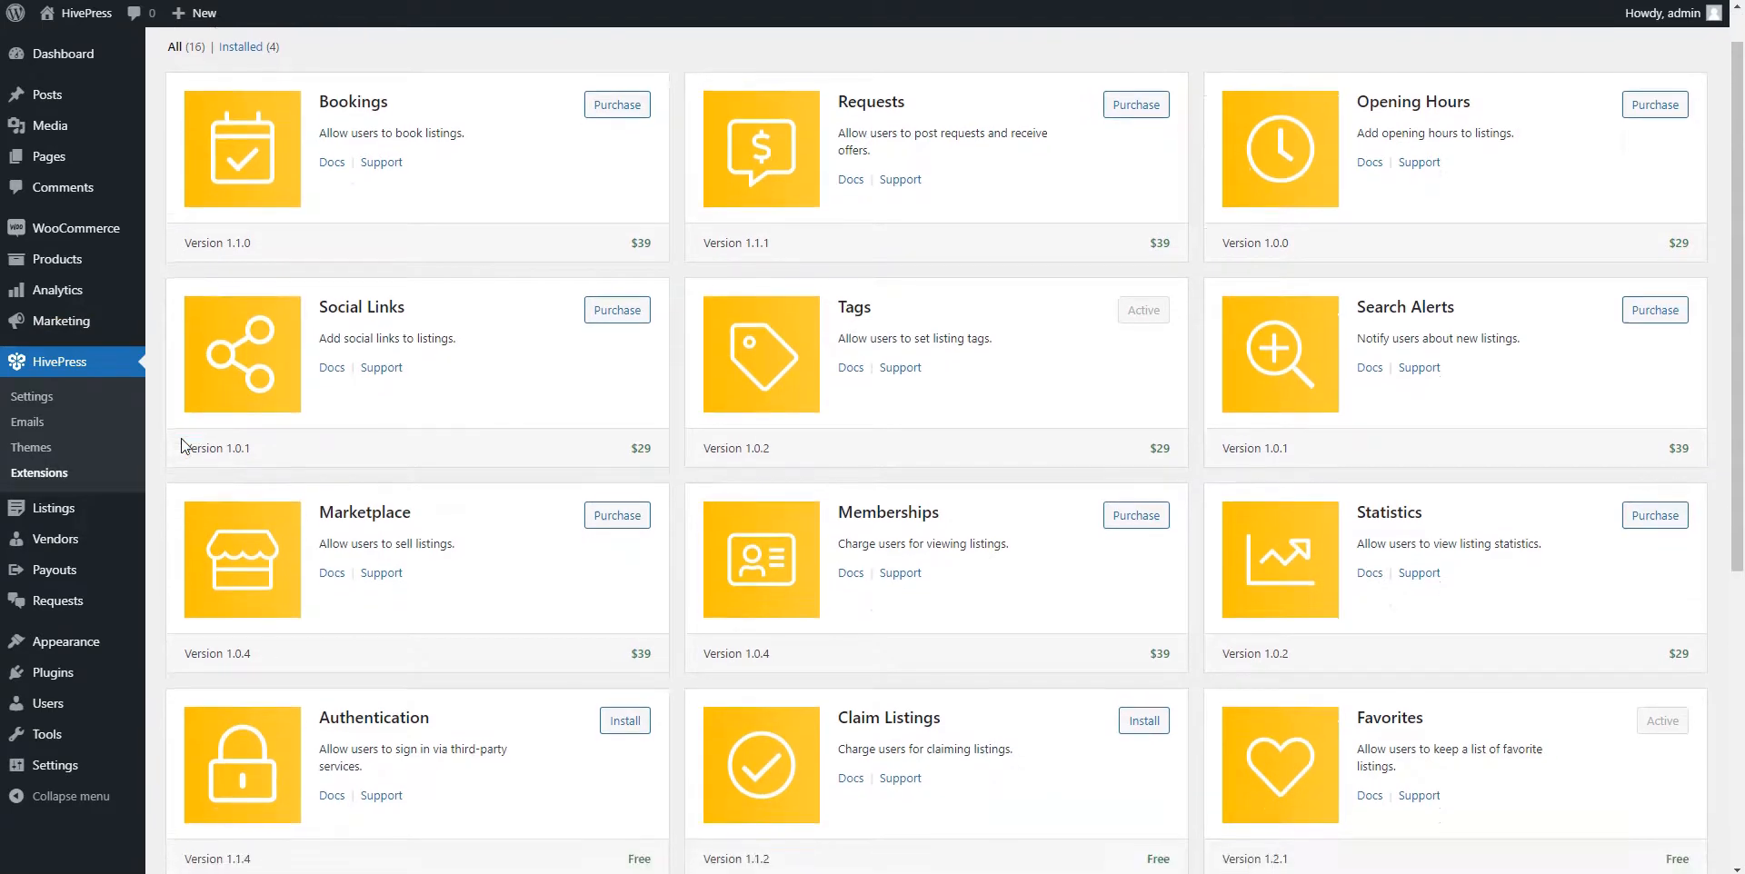
{"action": "scroll", "coordinate": [182, 437], "scroll_direction": "down", "scroll_amount": 4}
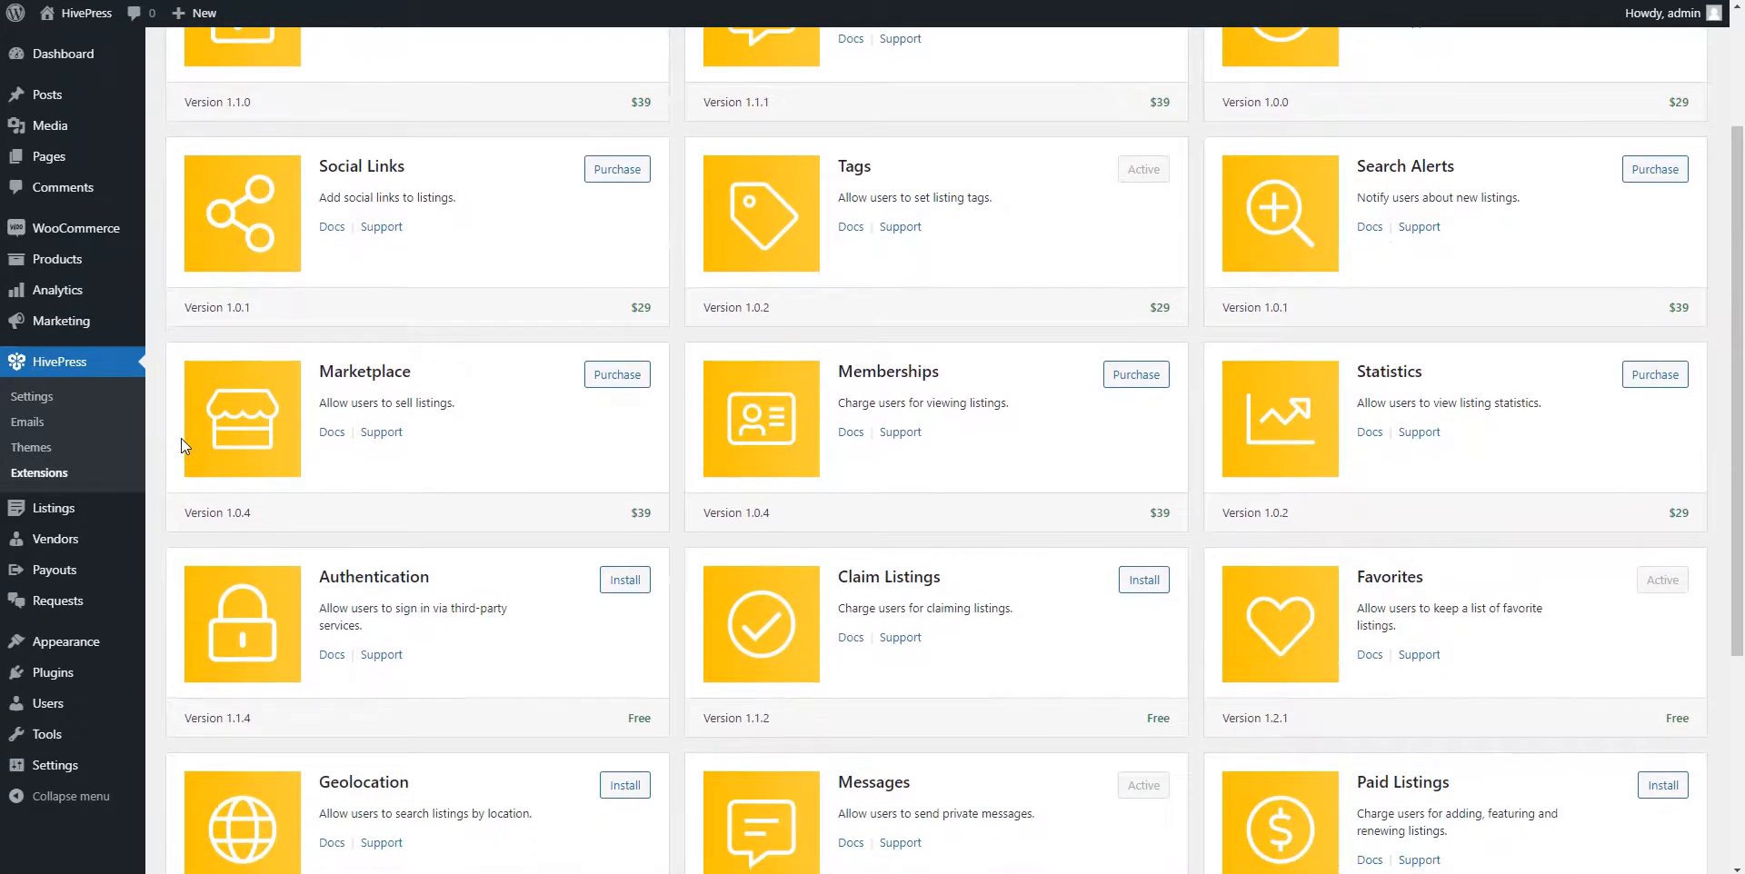
{"action": "scroll", "coordinate": [182, 443], "scroll_direction": "down", "scroll_amount": 1}
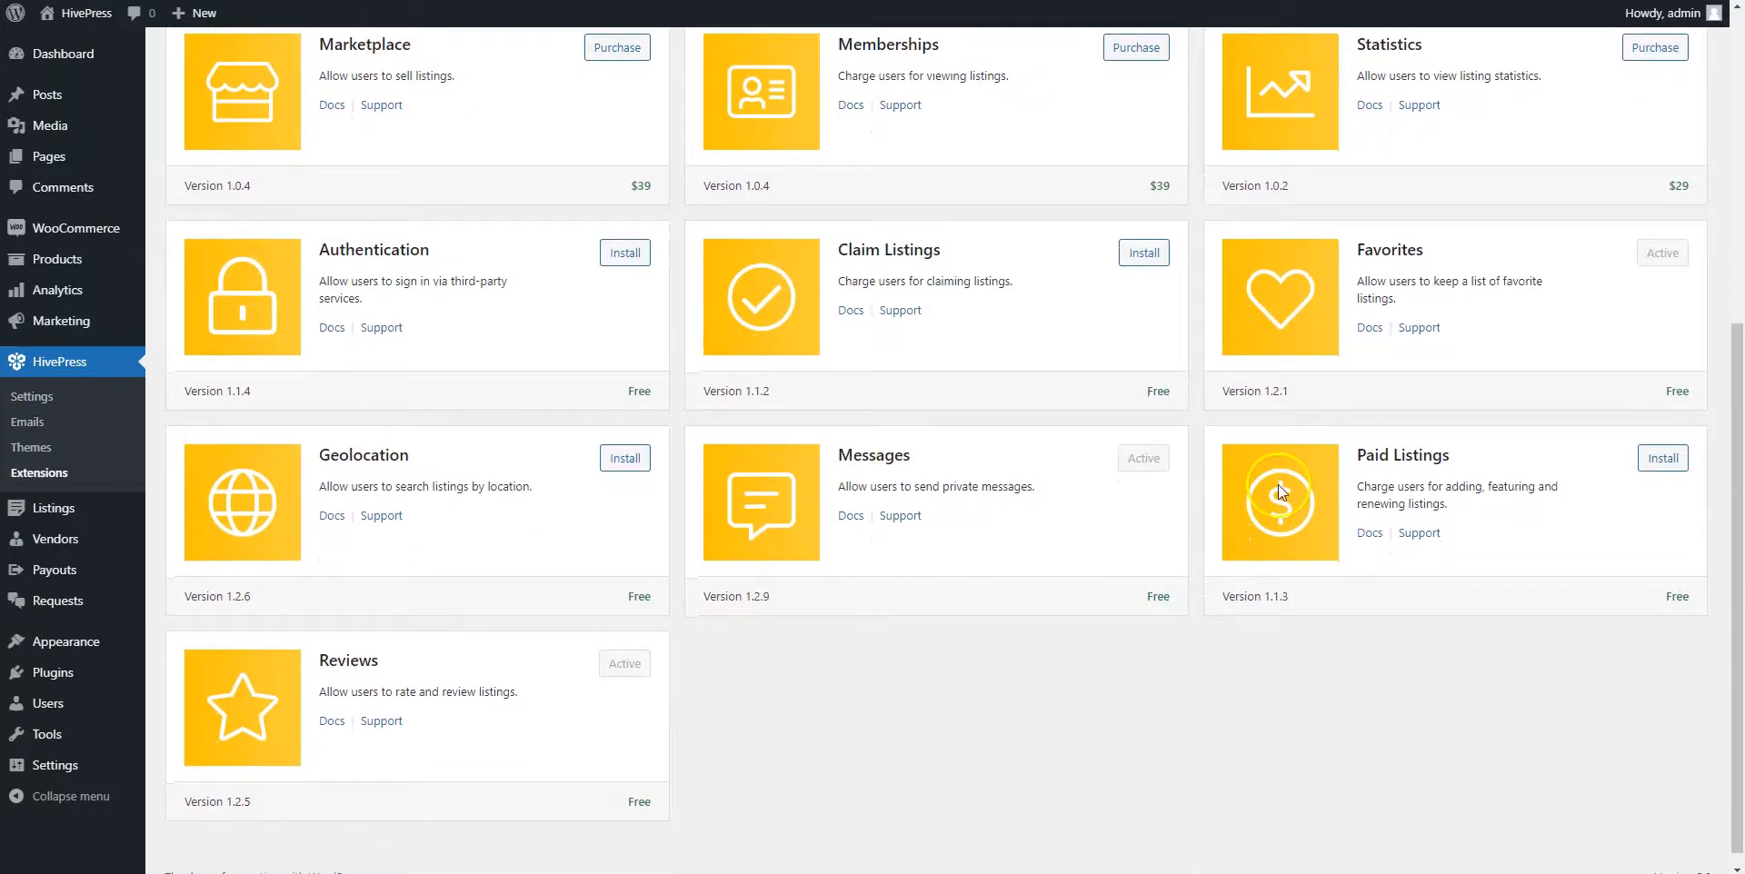
{"action": "left_click", "coordinate": [1653, 464]}
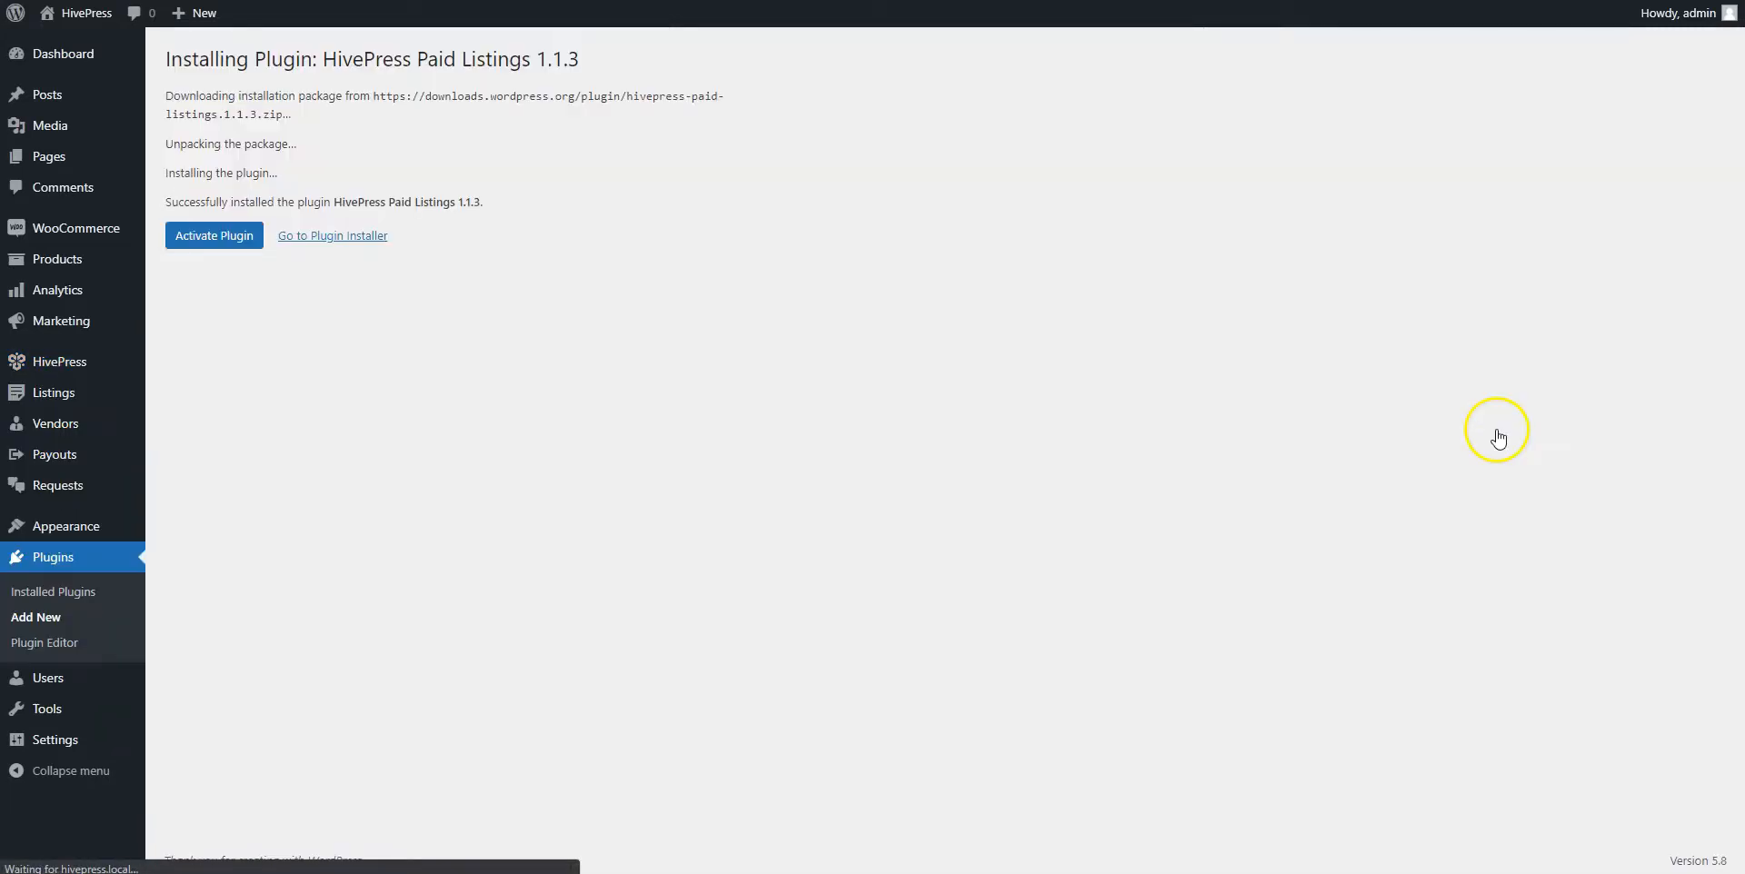
{"action": "left_click", "coordinate": [214, 238]}
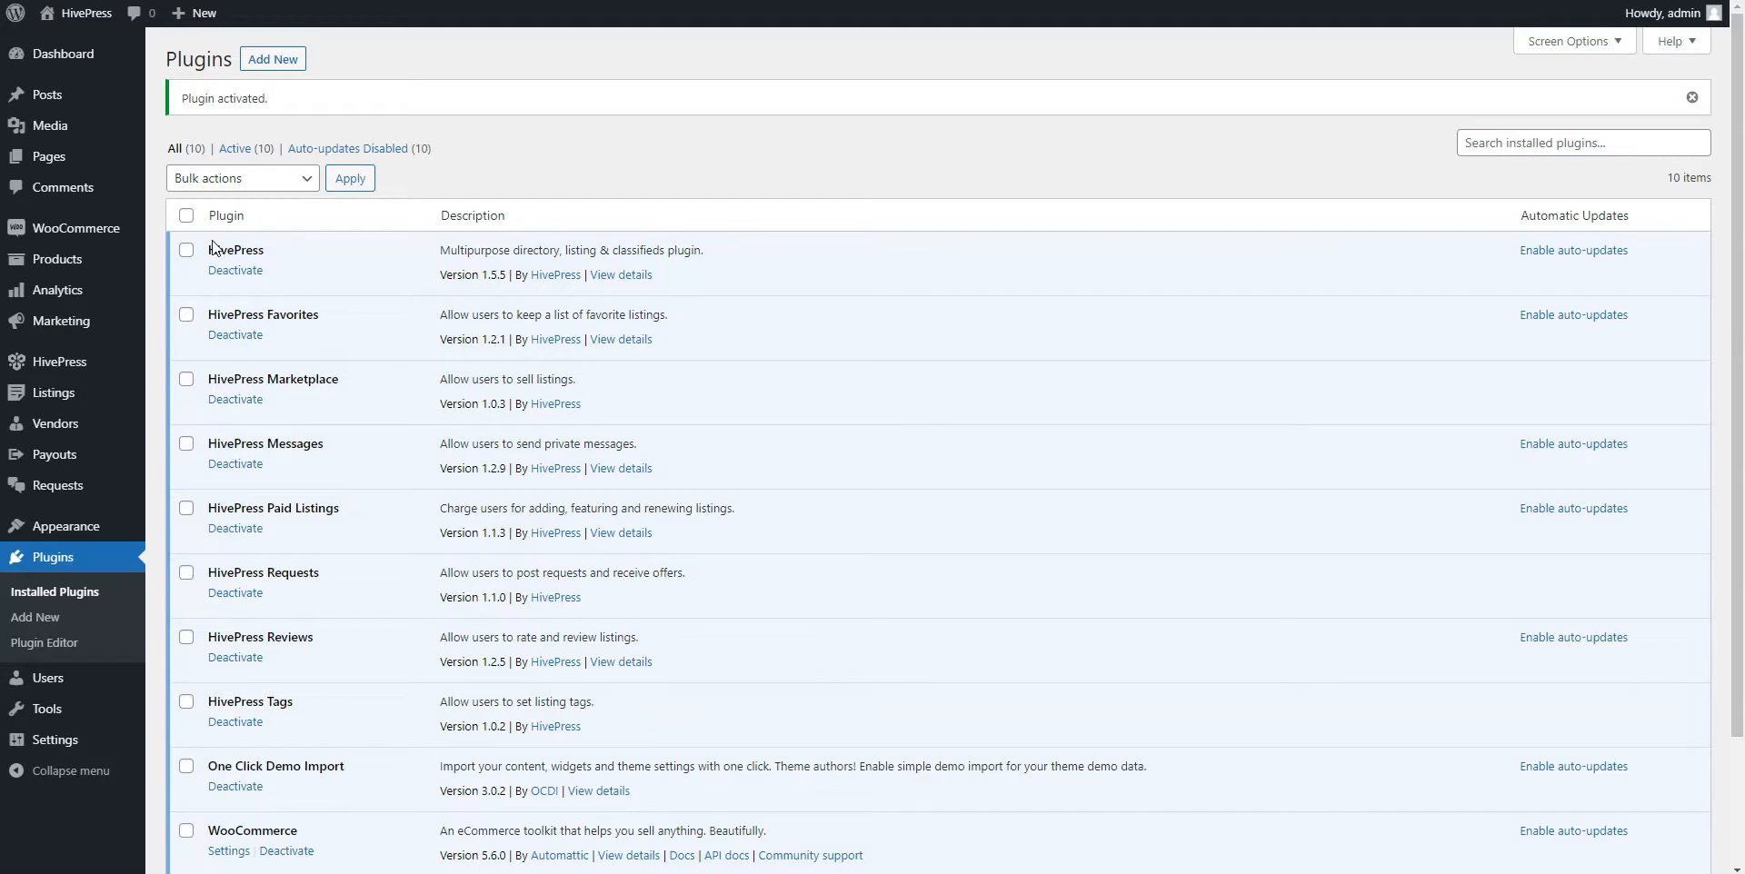
Publish a 'Free' package described 'Submit up to 10 listings' with Listing Limit 10
{"action": "mouse_move", "coordinate": [78, 398]}
{"action": "left_click", "coordinate": [209, 498]}
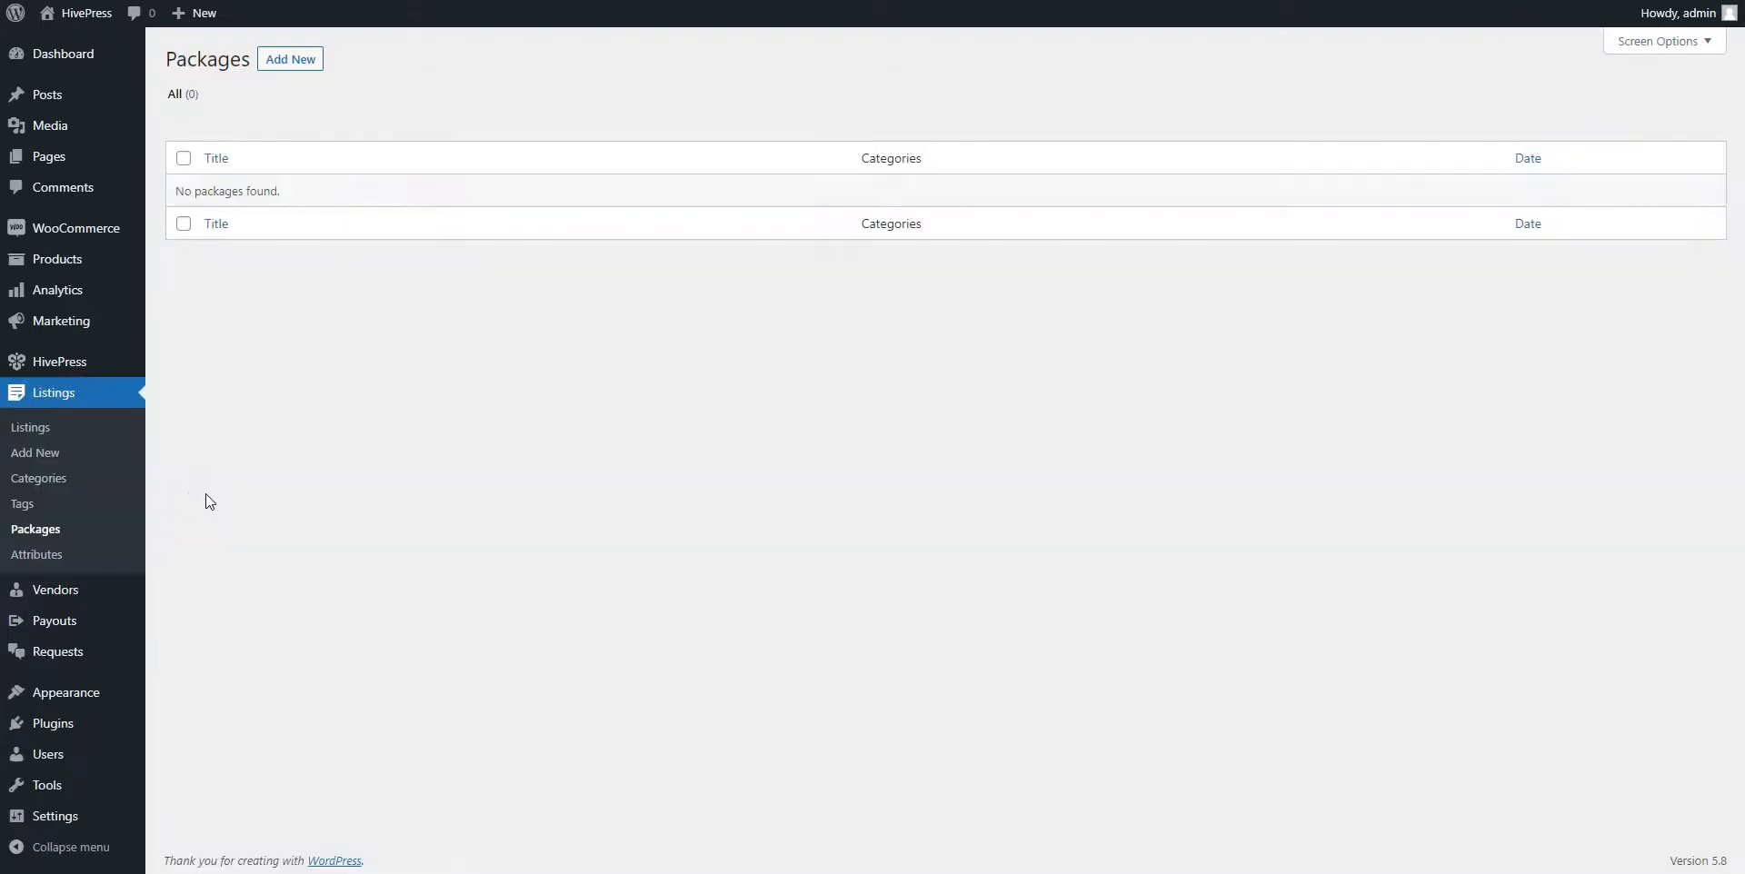
{"action": "left_click", "coordinate": [293, 64]}
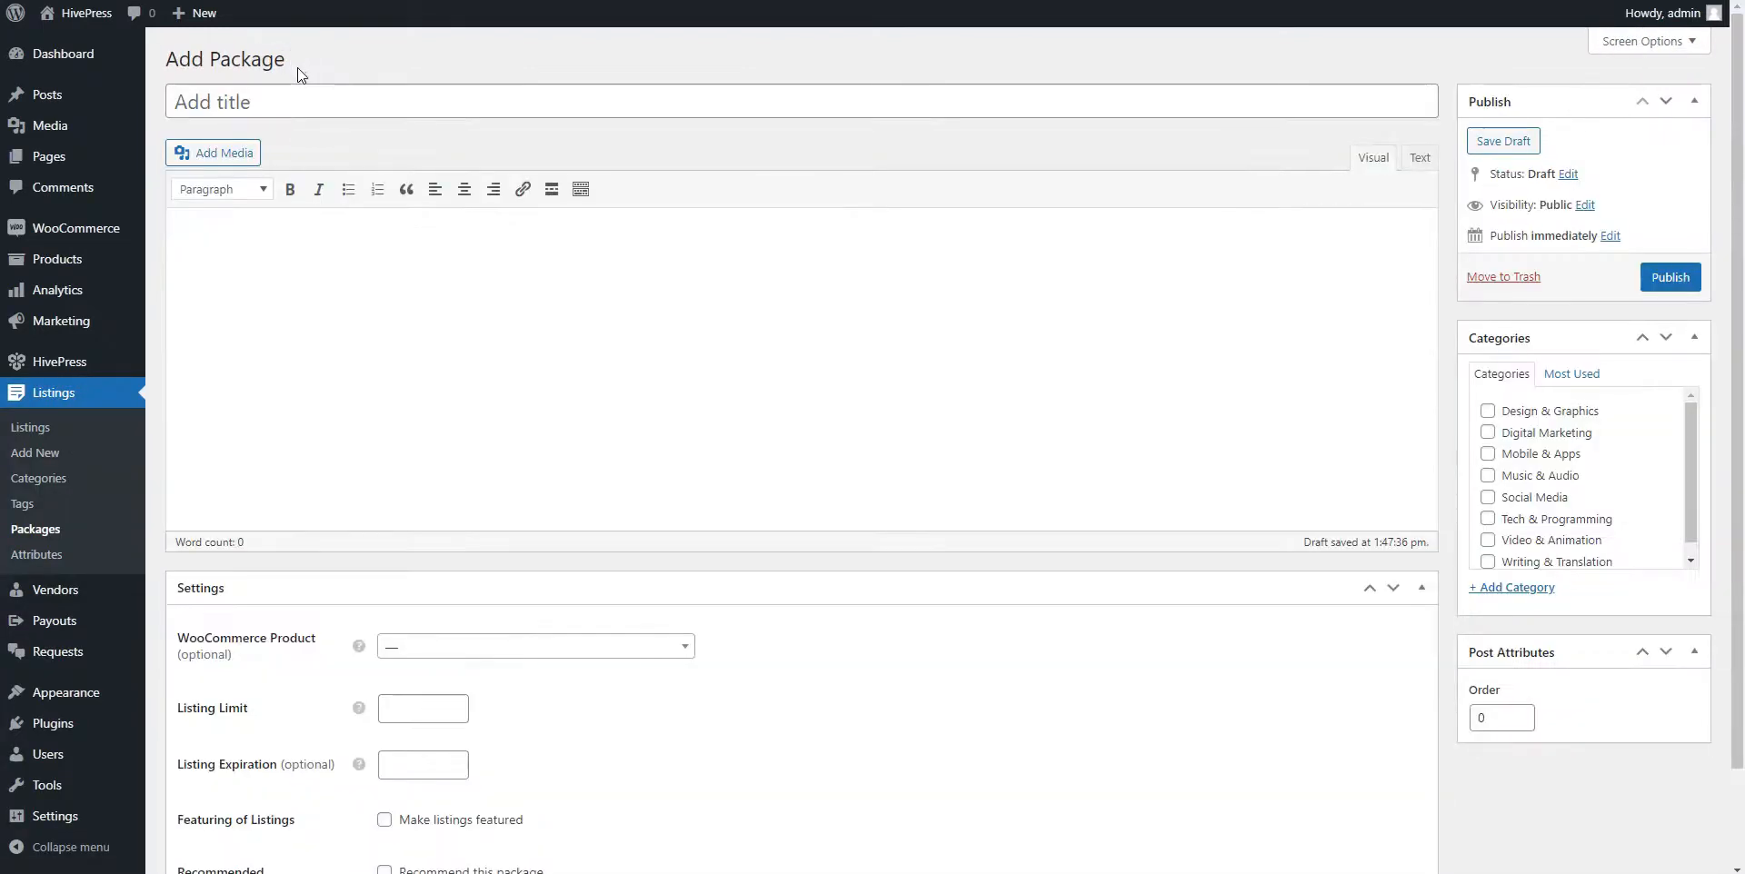
{"action": "left_click", "coordinate": [303, 102]}
{"action": "type", "text": "Free"}
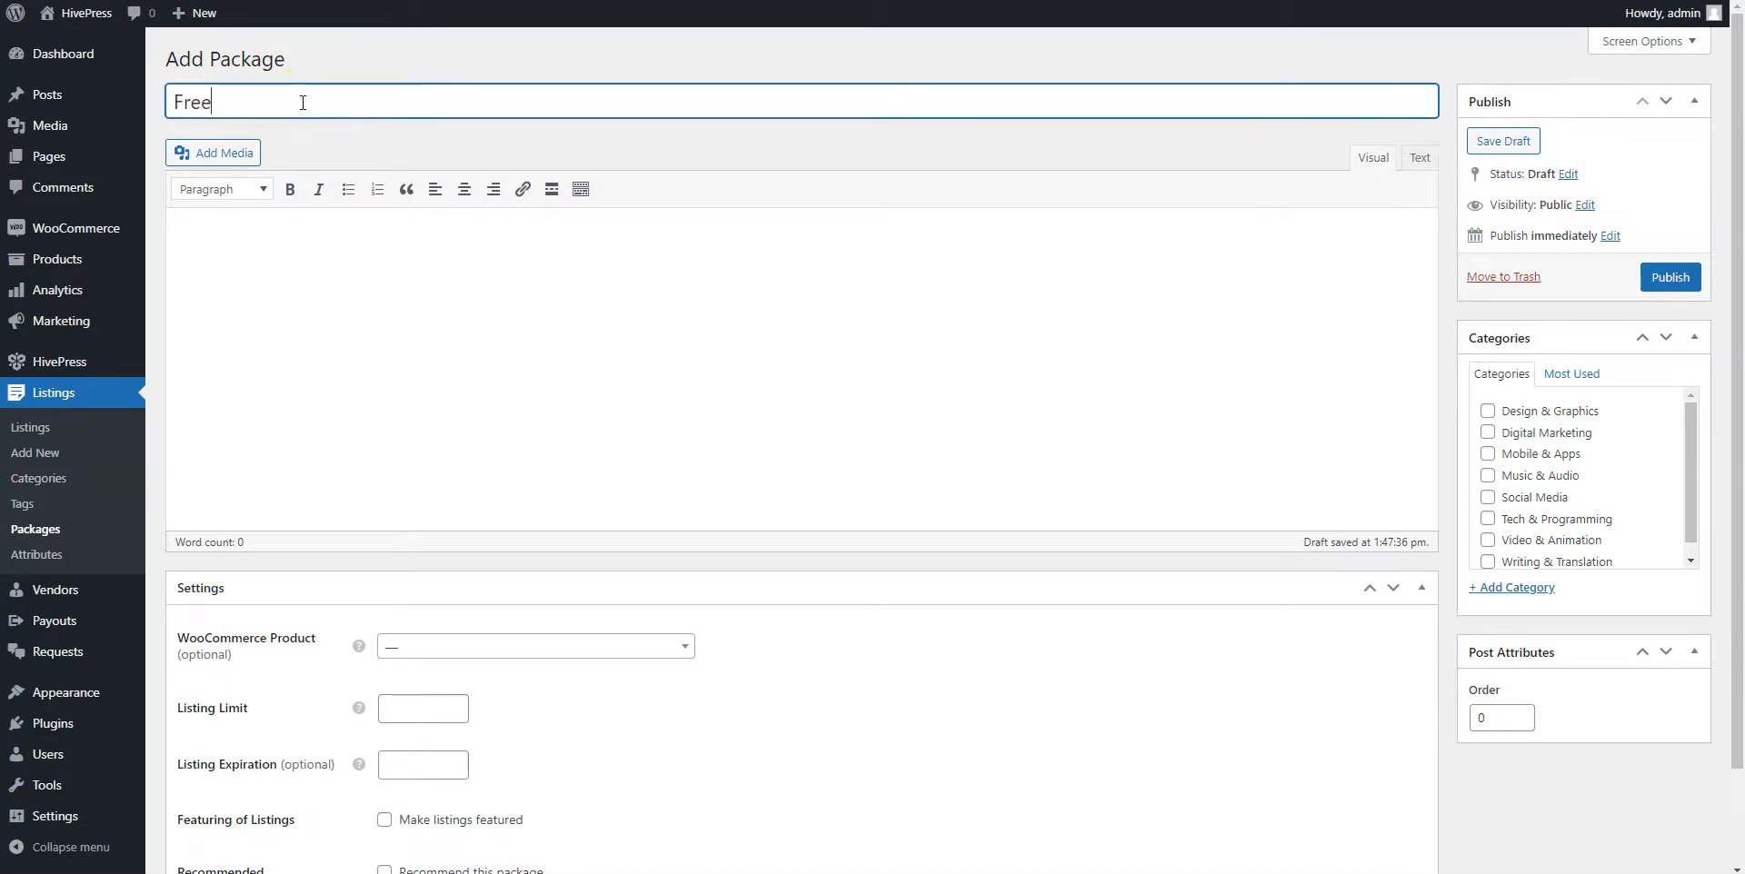
{"action": "left_click", "coordinate": [345, 189]}
{"action": "type", "text": "Example "}
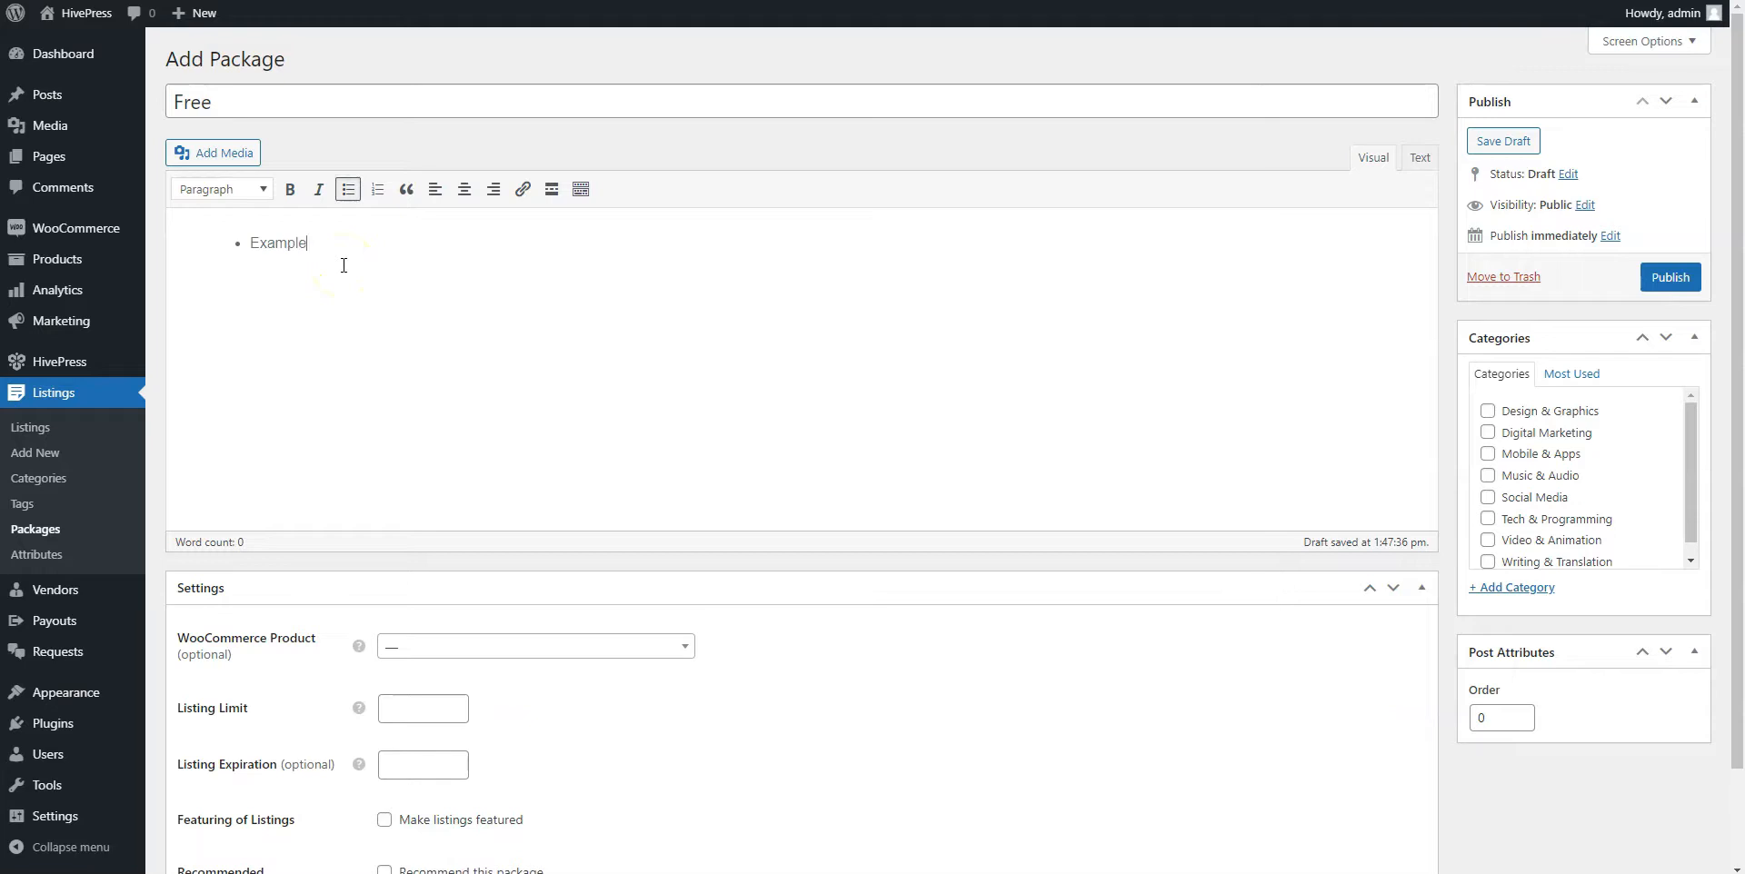
{"action": "type", "text": "Submit up to 10 listings"}
{"action": "left_click", "coordinate": [409, 707]}
{"action": "type", "text": "10"}
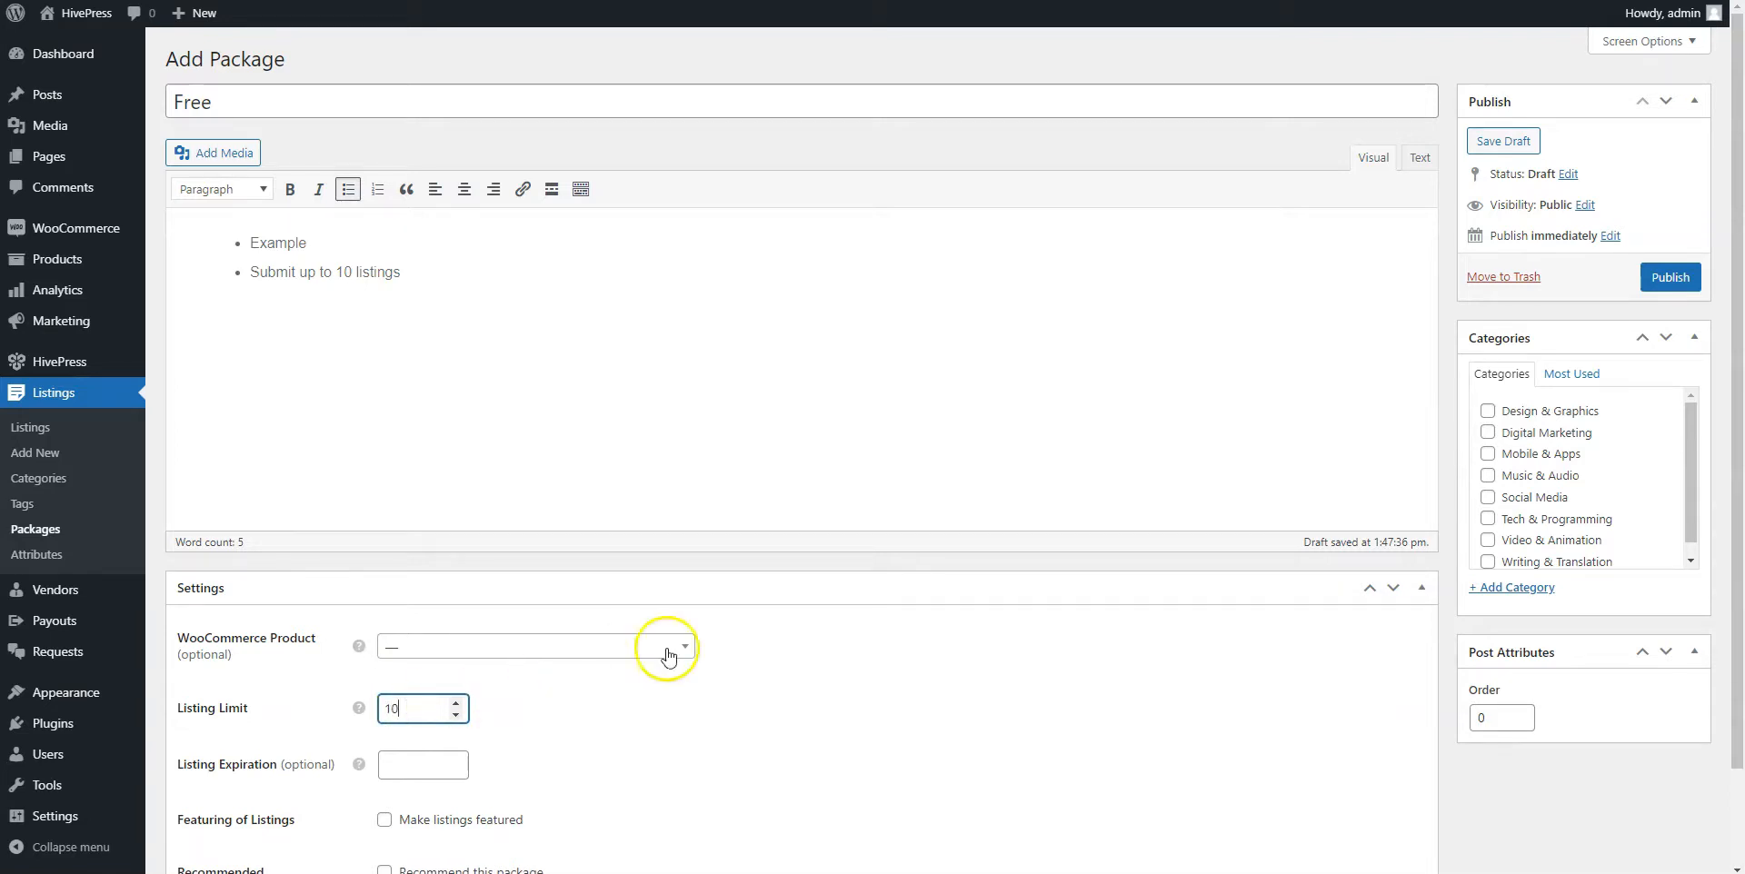
{"action": "scroll", "coordinate": [983, 573], "scroll_direction": "down", "scroll_amount": 2}
{"action": "scroll", "coordinate": [982, 573], "scroll_direction": "up", "scroll_amount": 2}
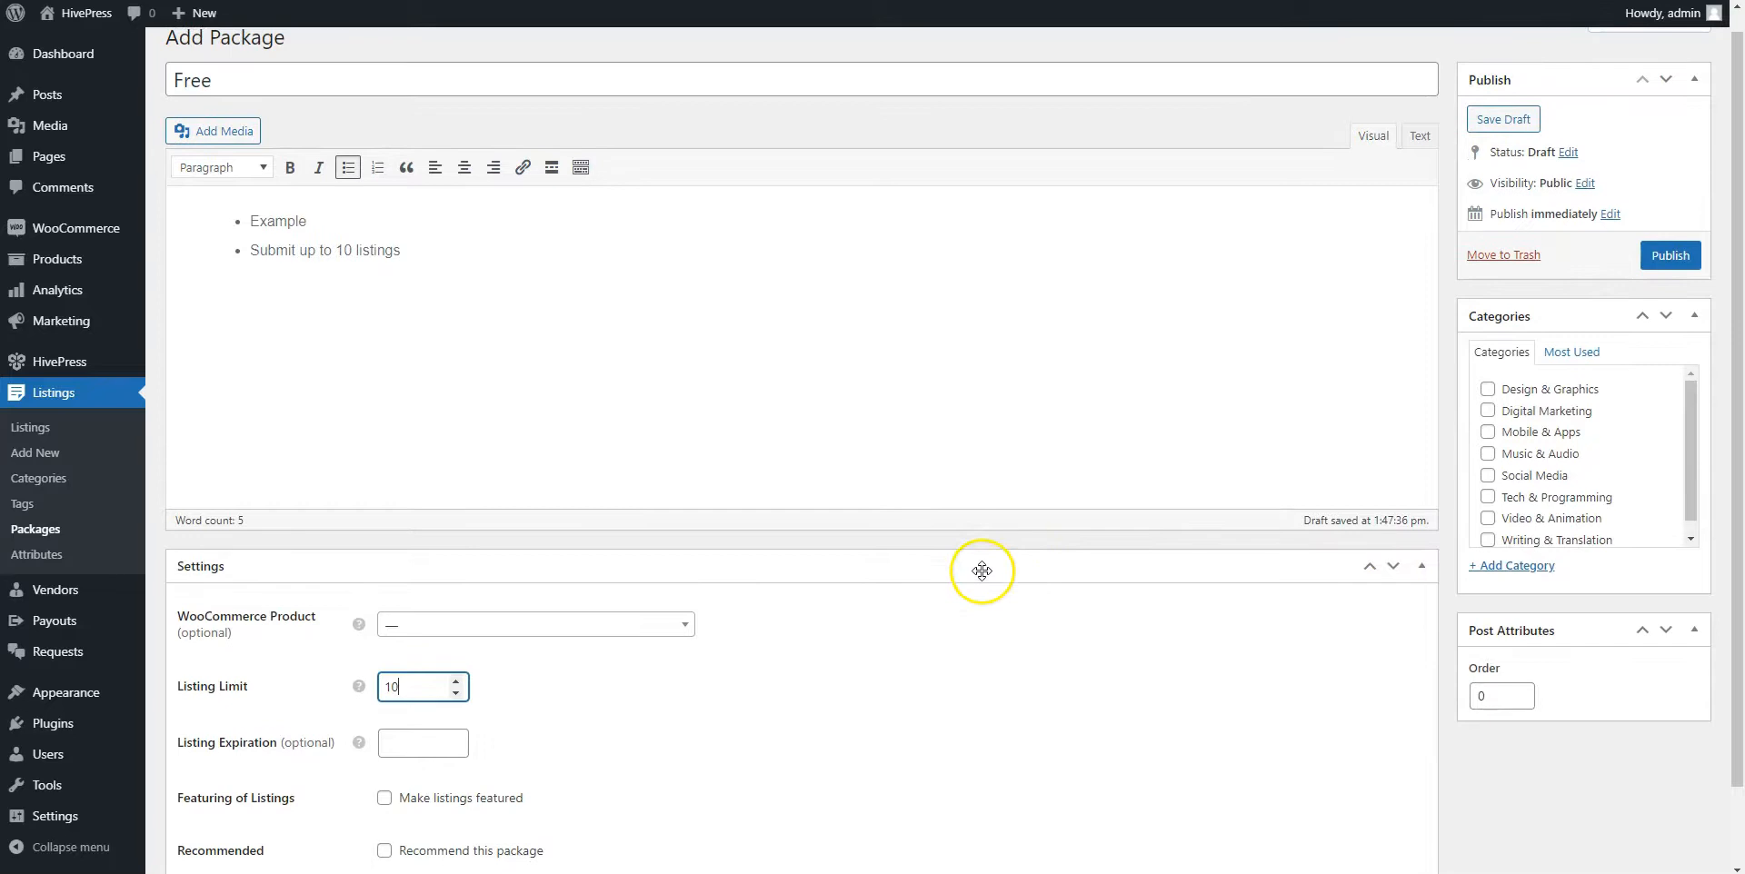
{"action": "left_click", "coordinate": [1679, 259]}
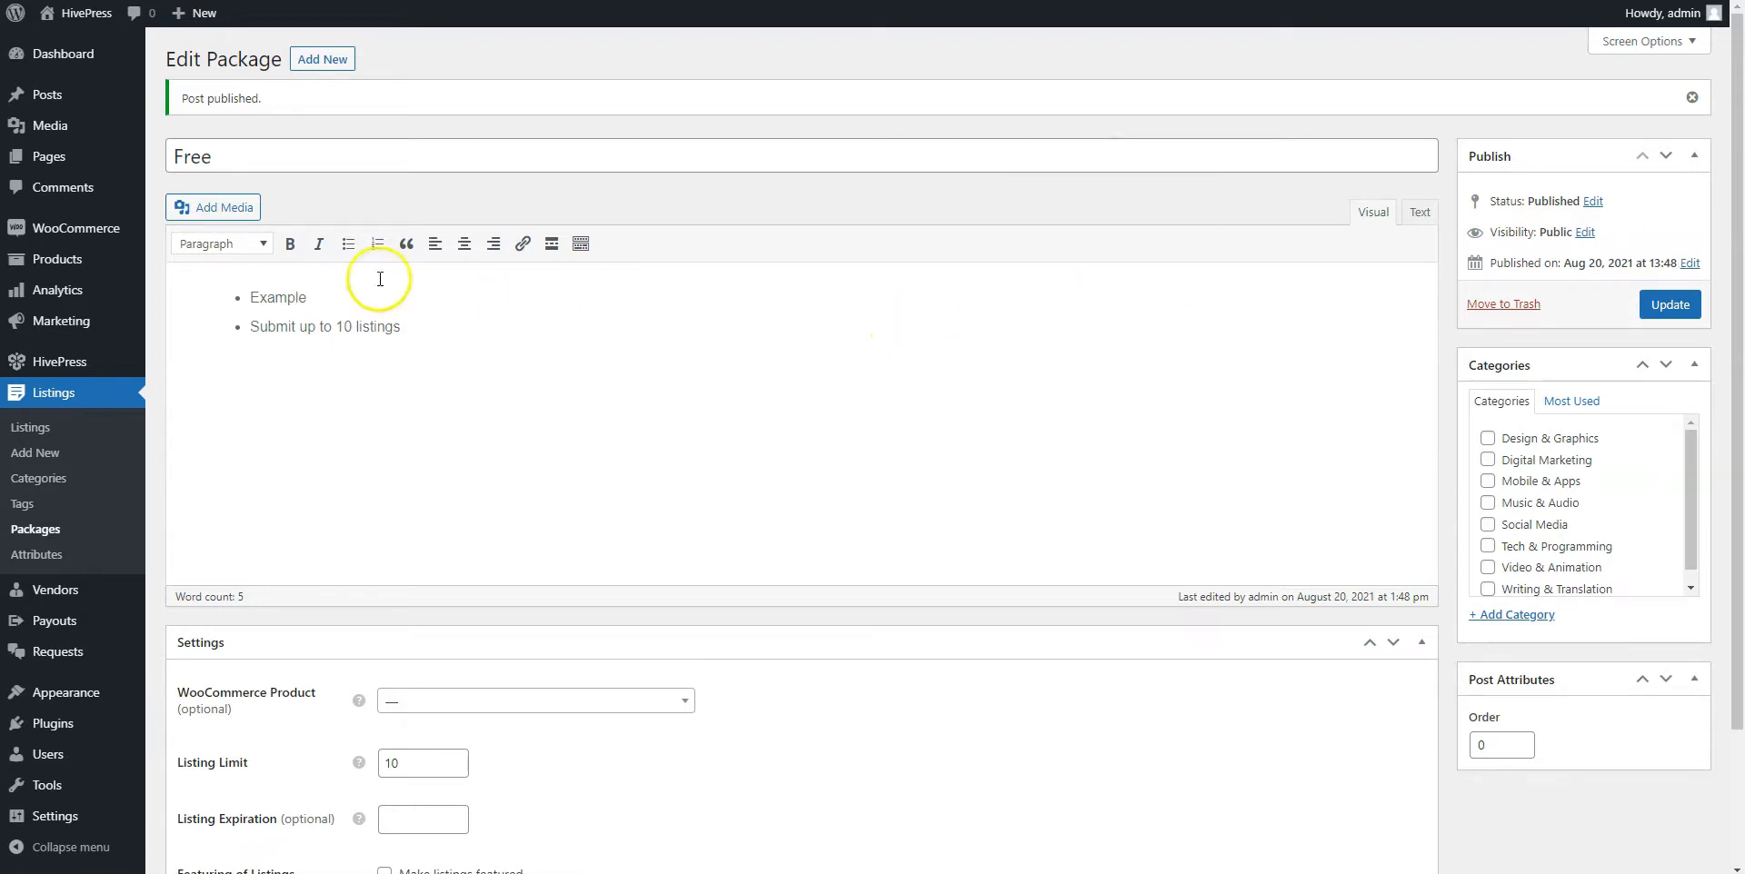
Publish a virtual product 'Premium package' priced 100, then return to the listing Packages list
{"action": "mouse_move", "coordinate": [111, 264]}
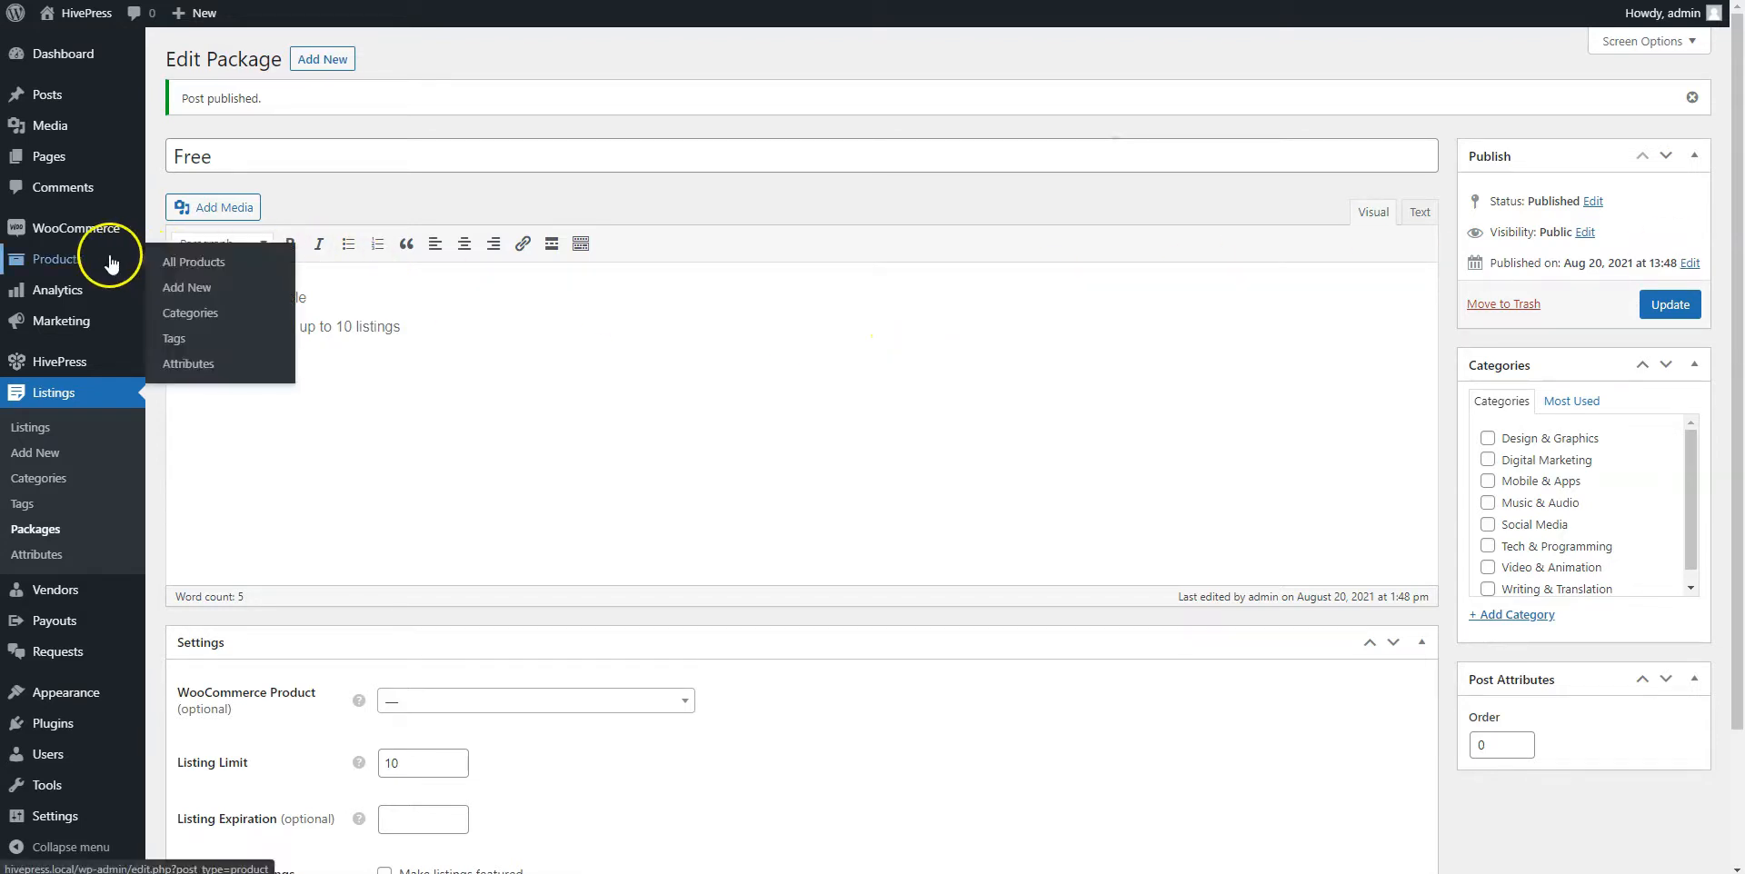
{"action": "left_click", "coordinate": [191, 288]}
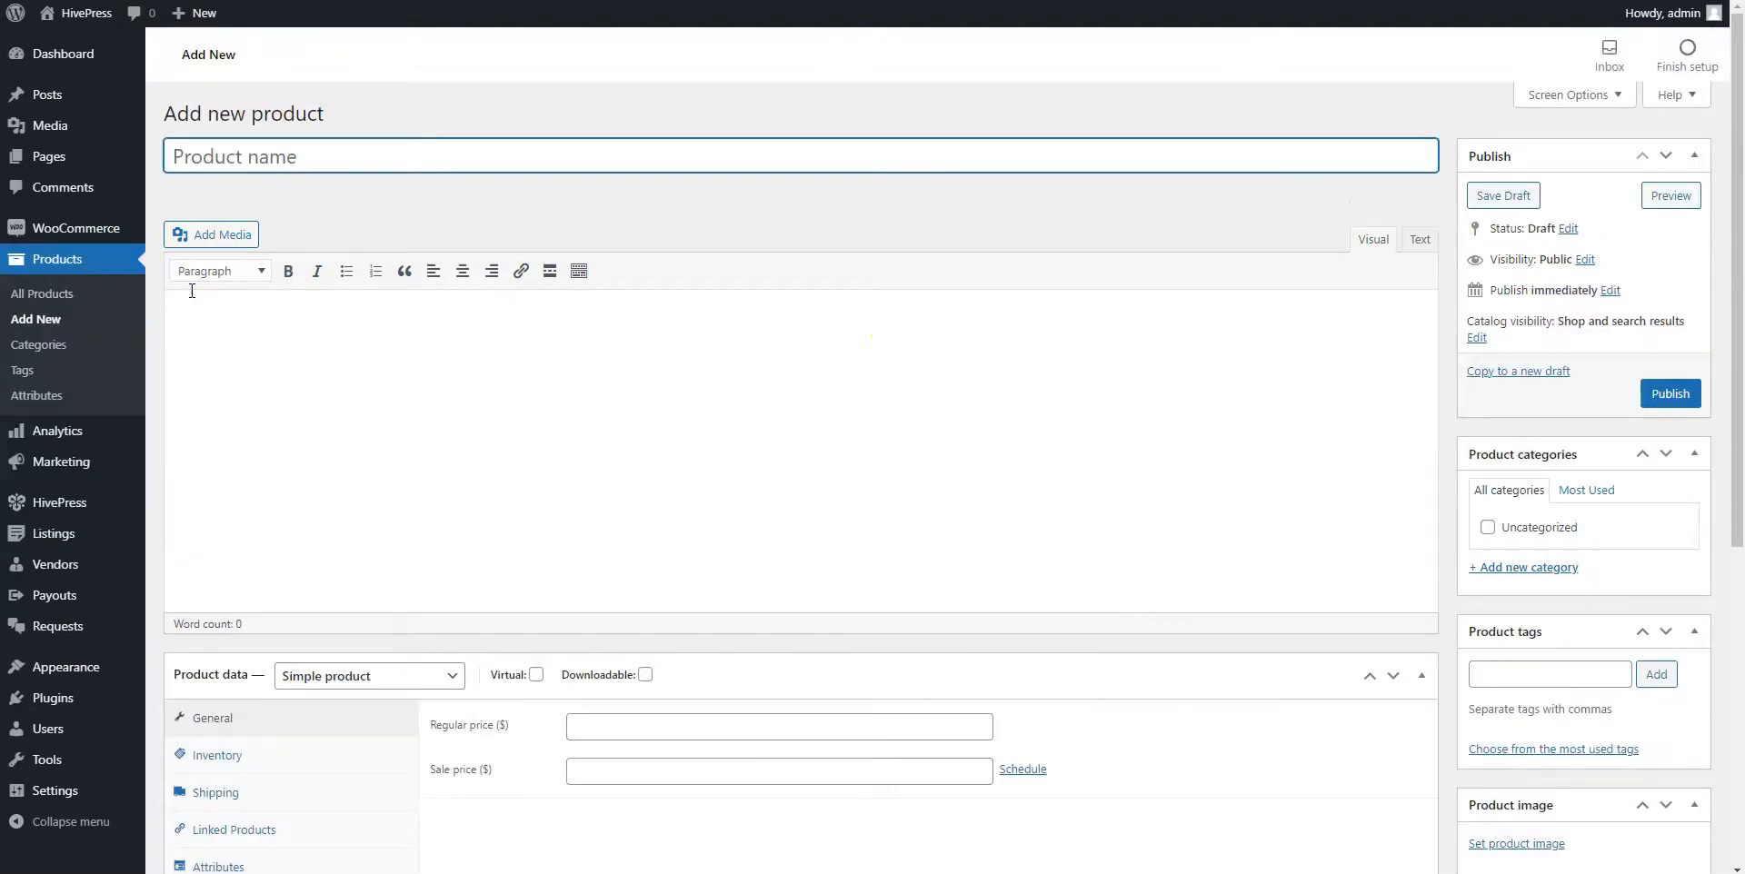
{"action": "left_click", "coordinate": [268, 157]}
{"action": "type", "text": "Premium package"}
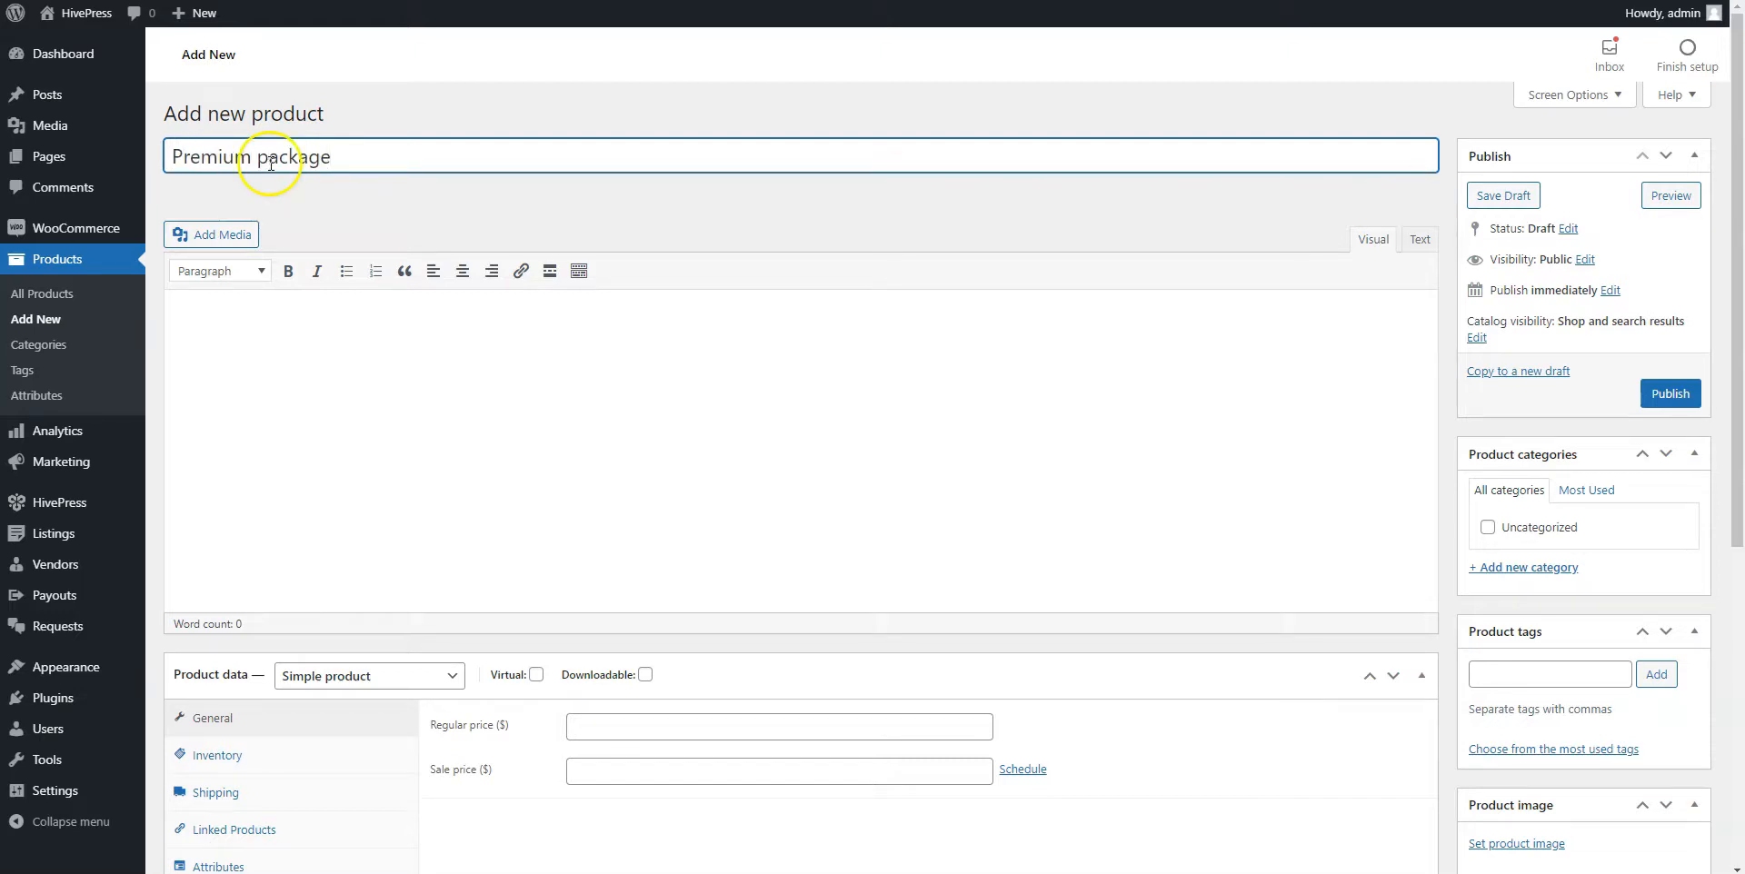
{"action": "left_click", "coordinate": [536, 674]}
{"action": "left_click", "coordinate": [588, 722]}
{"action": "type", "text": "100"}
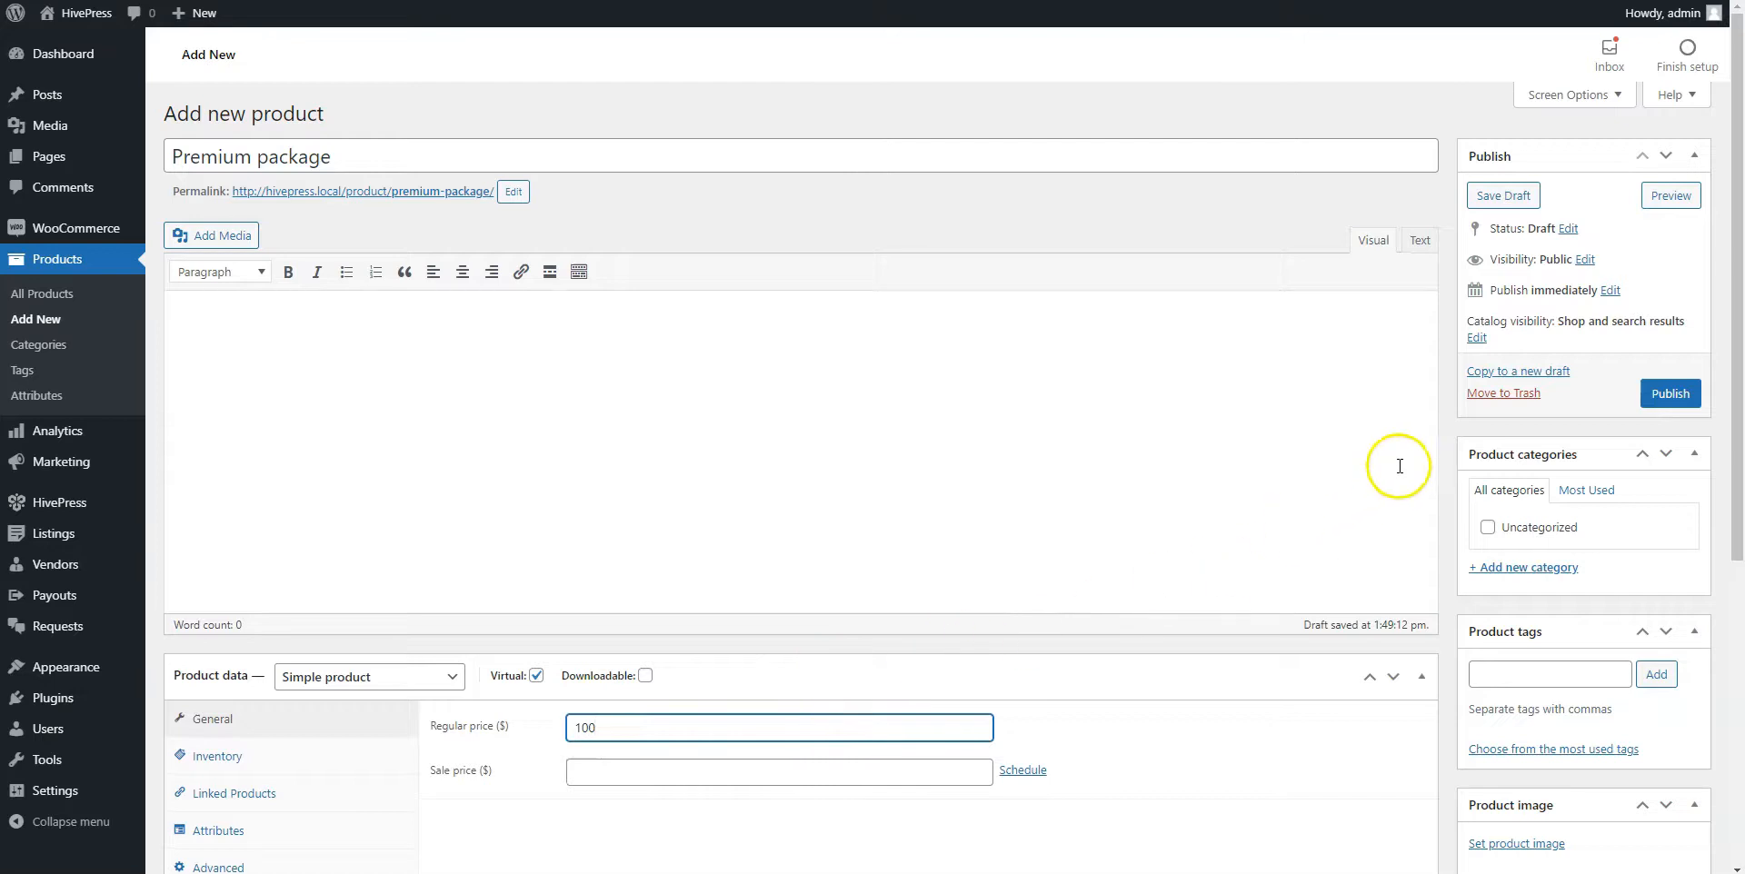
{"action": "left_click", "coordinate": [1668, 393]}
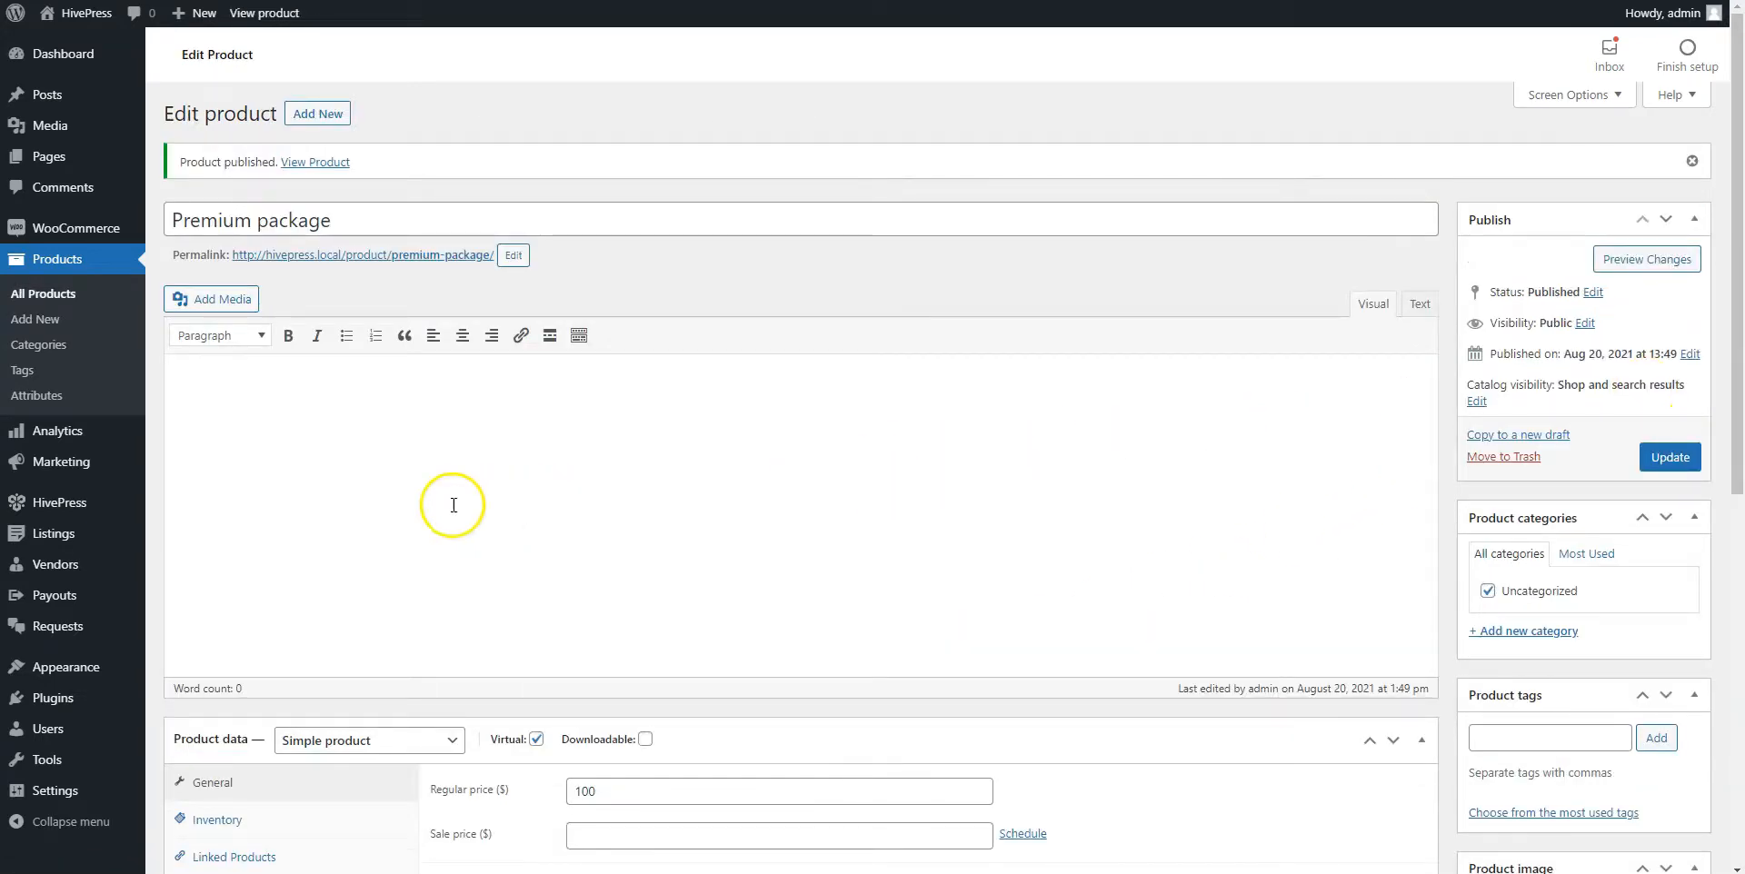
{"action": "mouse_move", "coordinate": [86, 533]}
{"action": "left_click", "coordinate": [204, 640]}
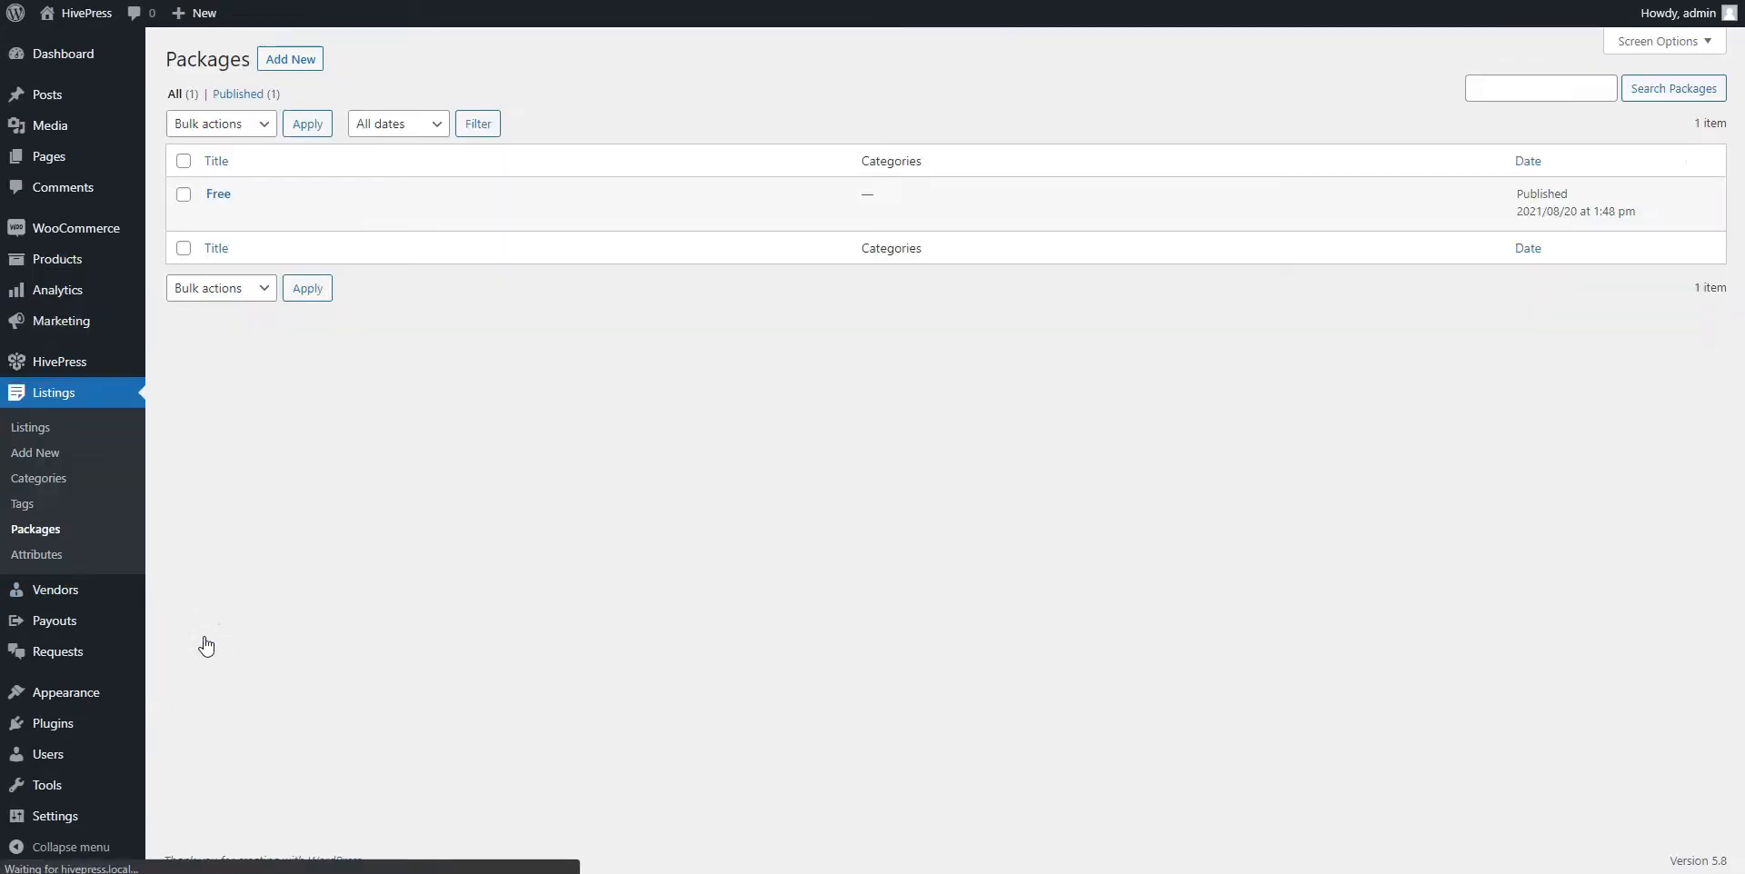
Start a new package titled 'Premium' with the bullet 'Example Submit up to 30 listings'
{"action": "left_click", "coordinate": [290, 60]}
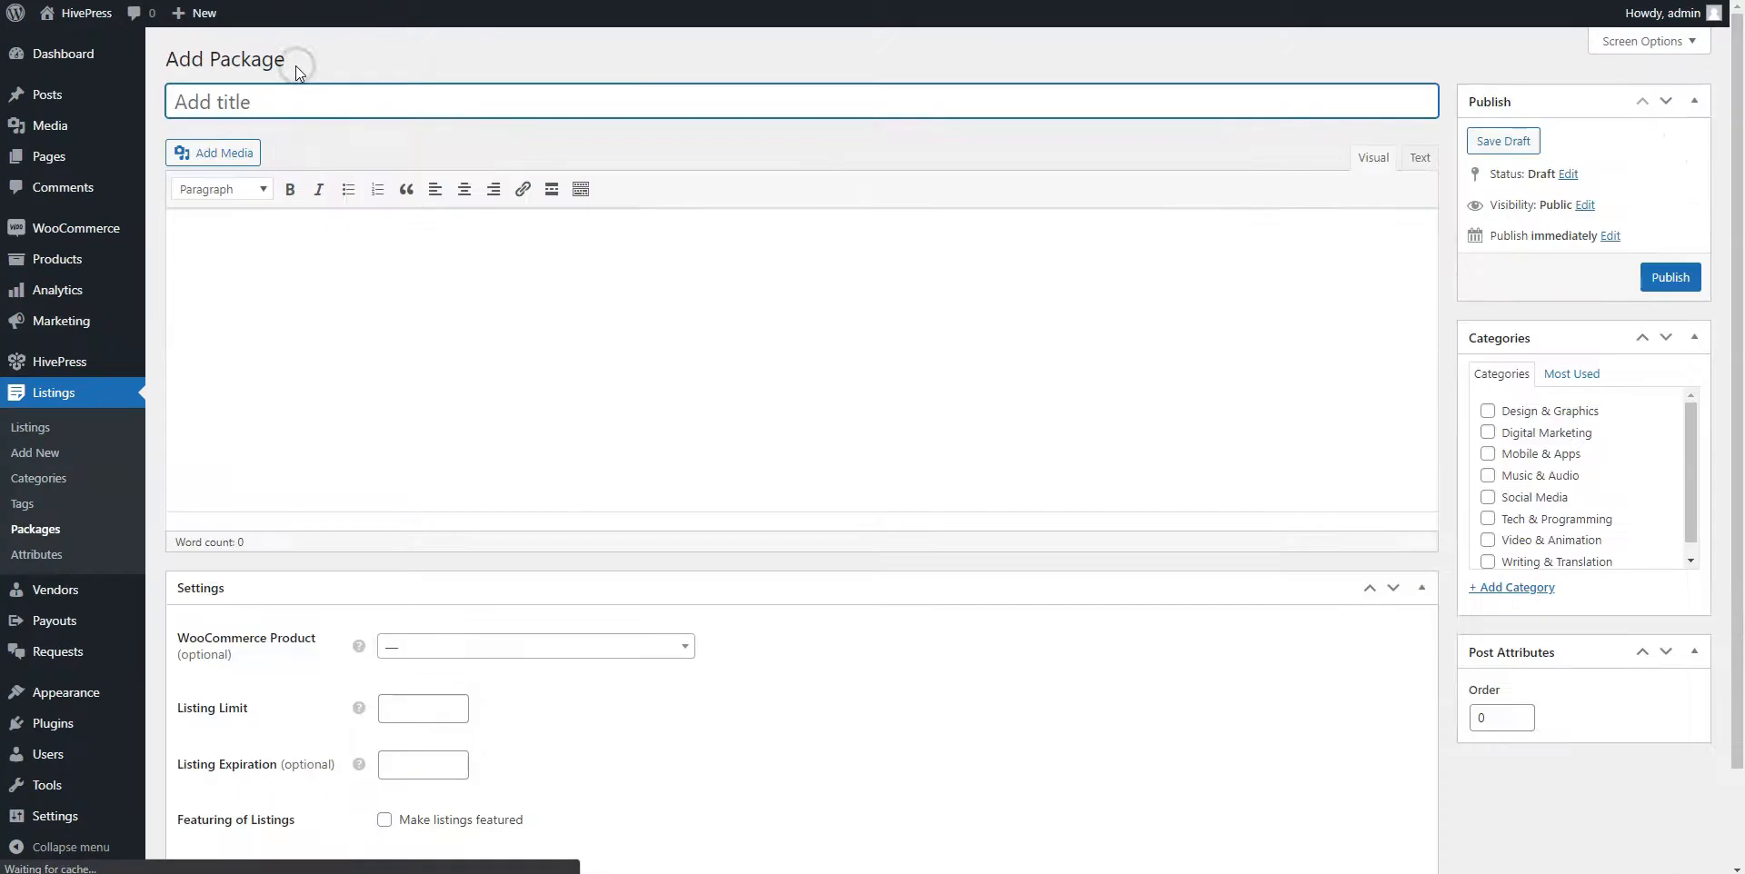
{"action": "left_click", "coordinate": [300, 106]}
{"action": "type", "text": "Premium"}
{"action": "left_click", "coordinate": [346, 202]}
{"action": "type", "text": "Examole"}
{"action": "key", "text": "BackSpace"}
{"action": "key", "text": "BackSpace"}
{"action": "key", "text": "BackSpace"}
{"action": "type", "text": "ple Su"}
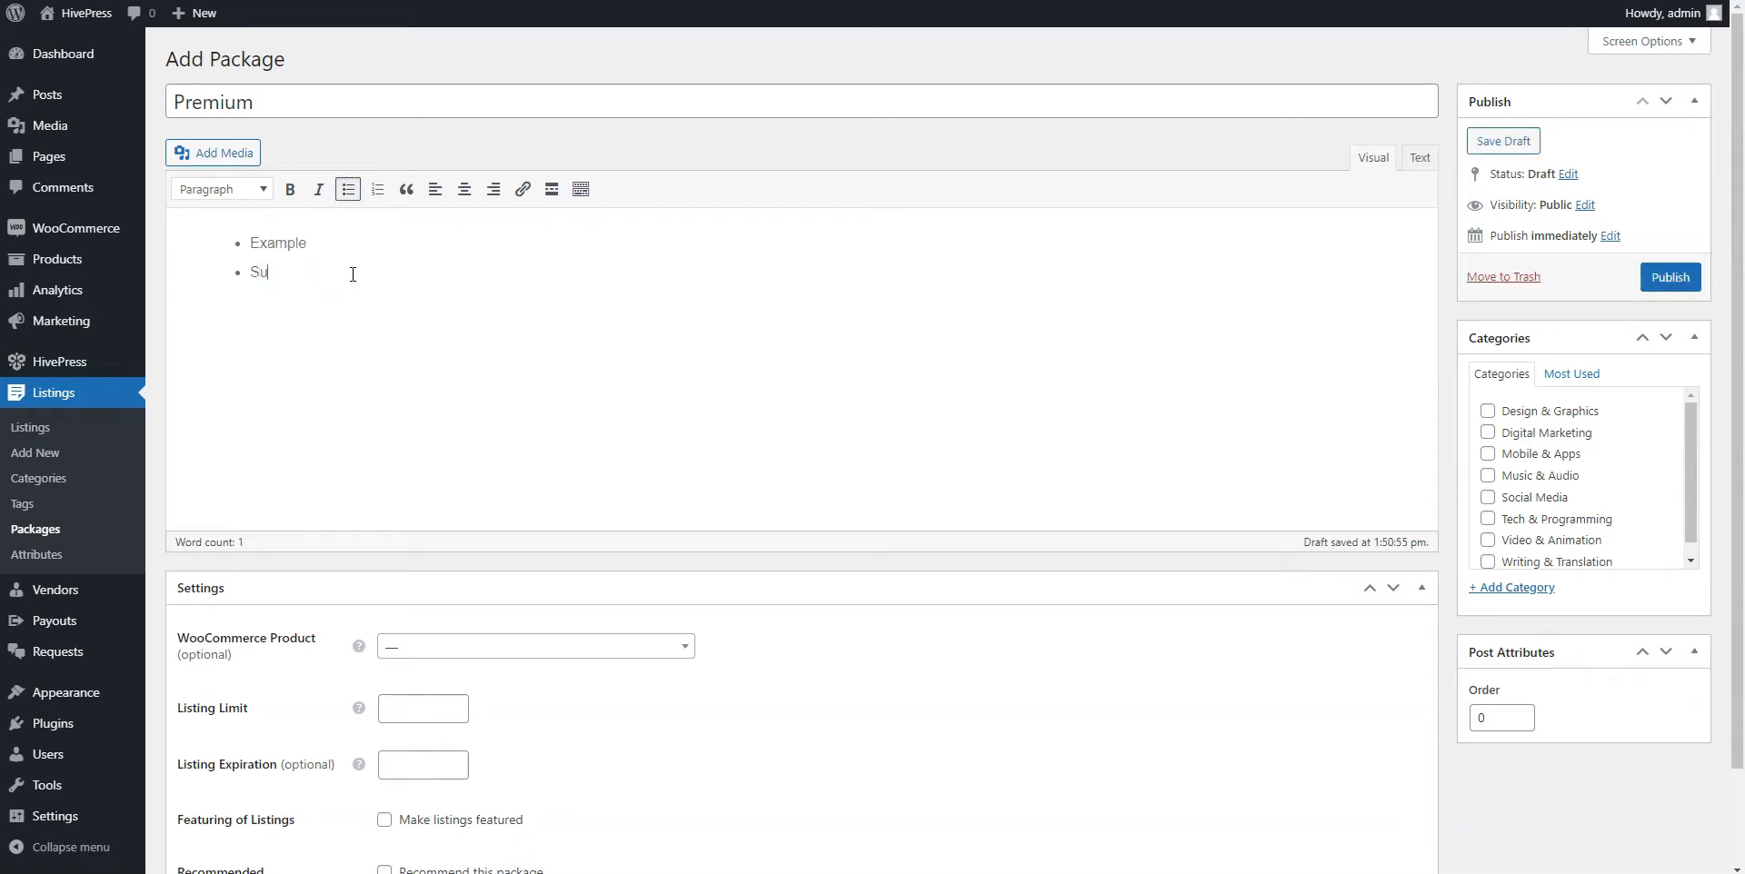
{"action": "type", "text": "bmit up to 30 listings"}
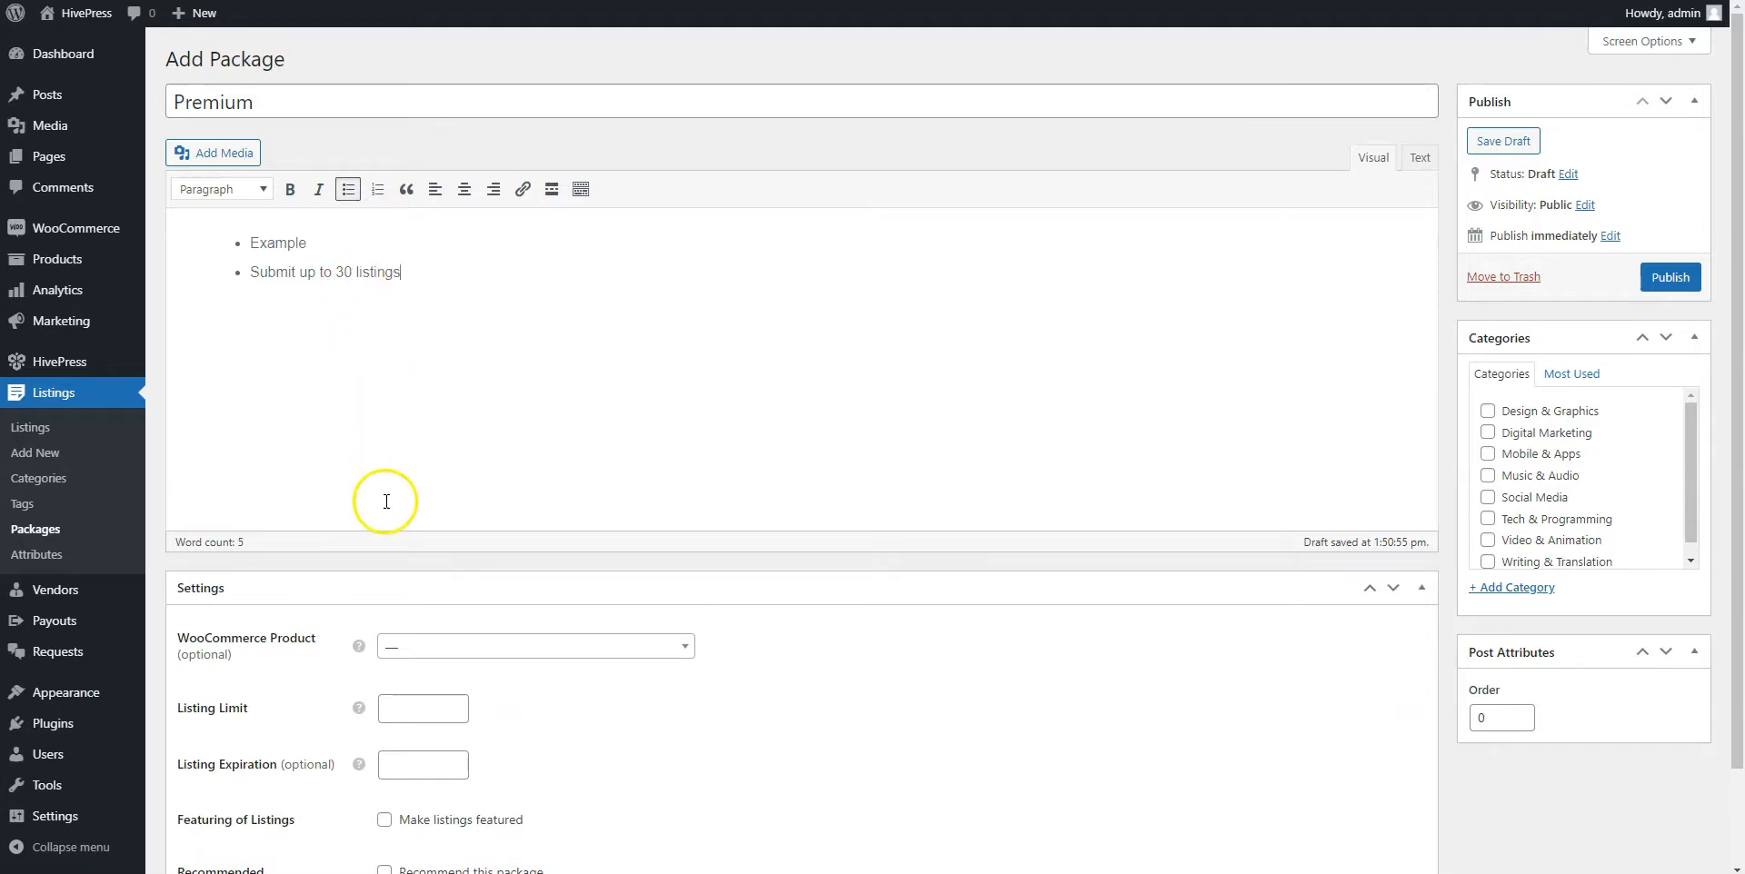
Set Listing Limit to 30, link the Premium package product, and publish
{"action": "left_click", "coordinate": [396, 701]}
{"action": "type", "text": "30"}
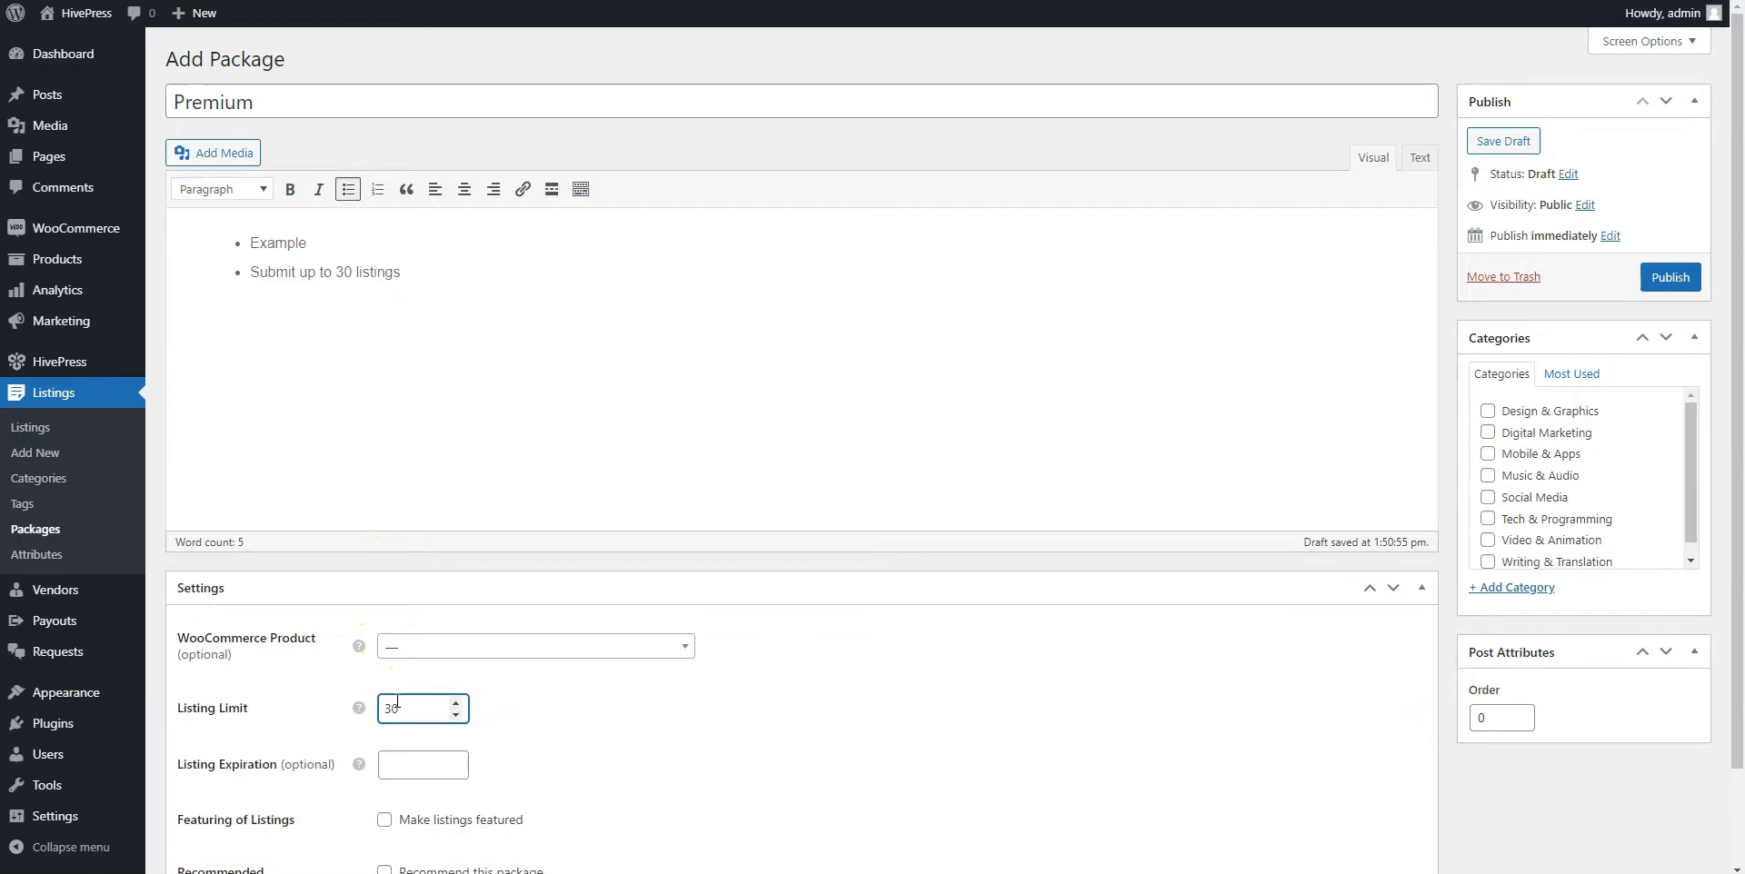
{"action": "left_click", "coordinate": [454, 653]}
{"action": "scroll", "coordinate": [476, 607], "scroll_direction": "down", "scroll_amount": 3}
{"action": "scroll", "coordinate": [476, 603], "scroll_direction": "down", "scroll_amount": 1}
{"action": "left_click", "coordinate": [468, 550]}
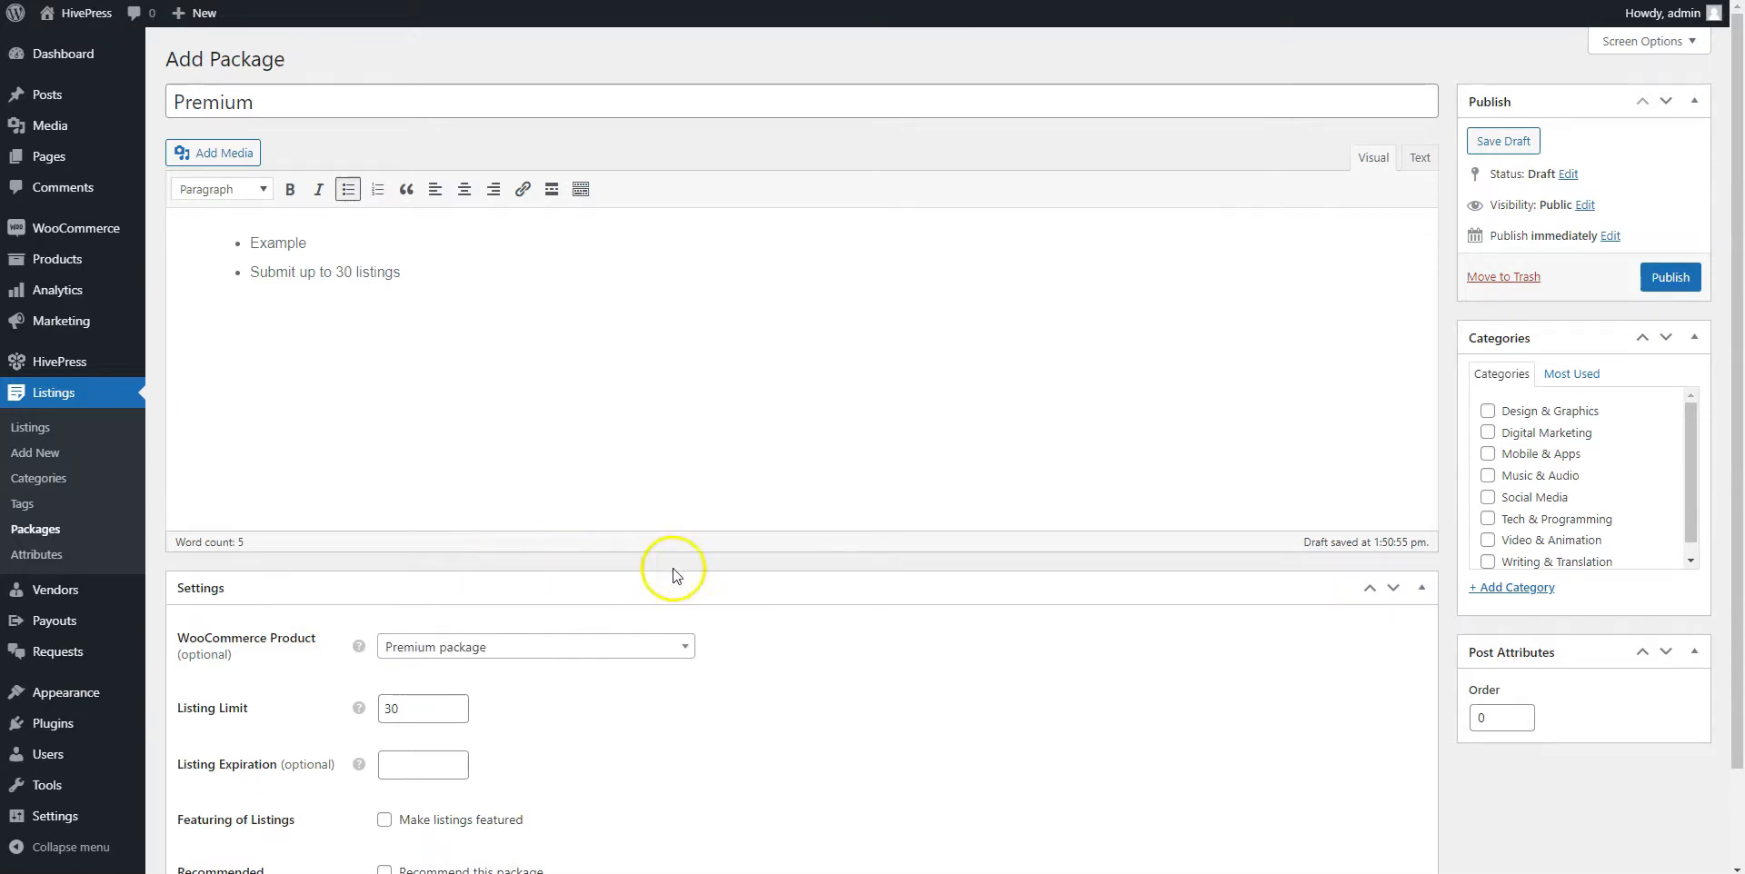
{"action": "left_click", "coordinate": [1663, 278]}
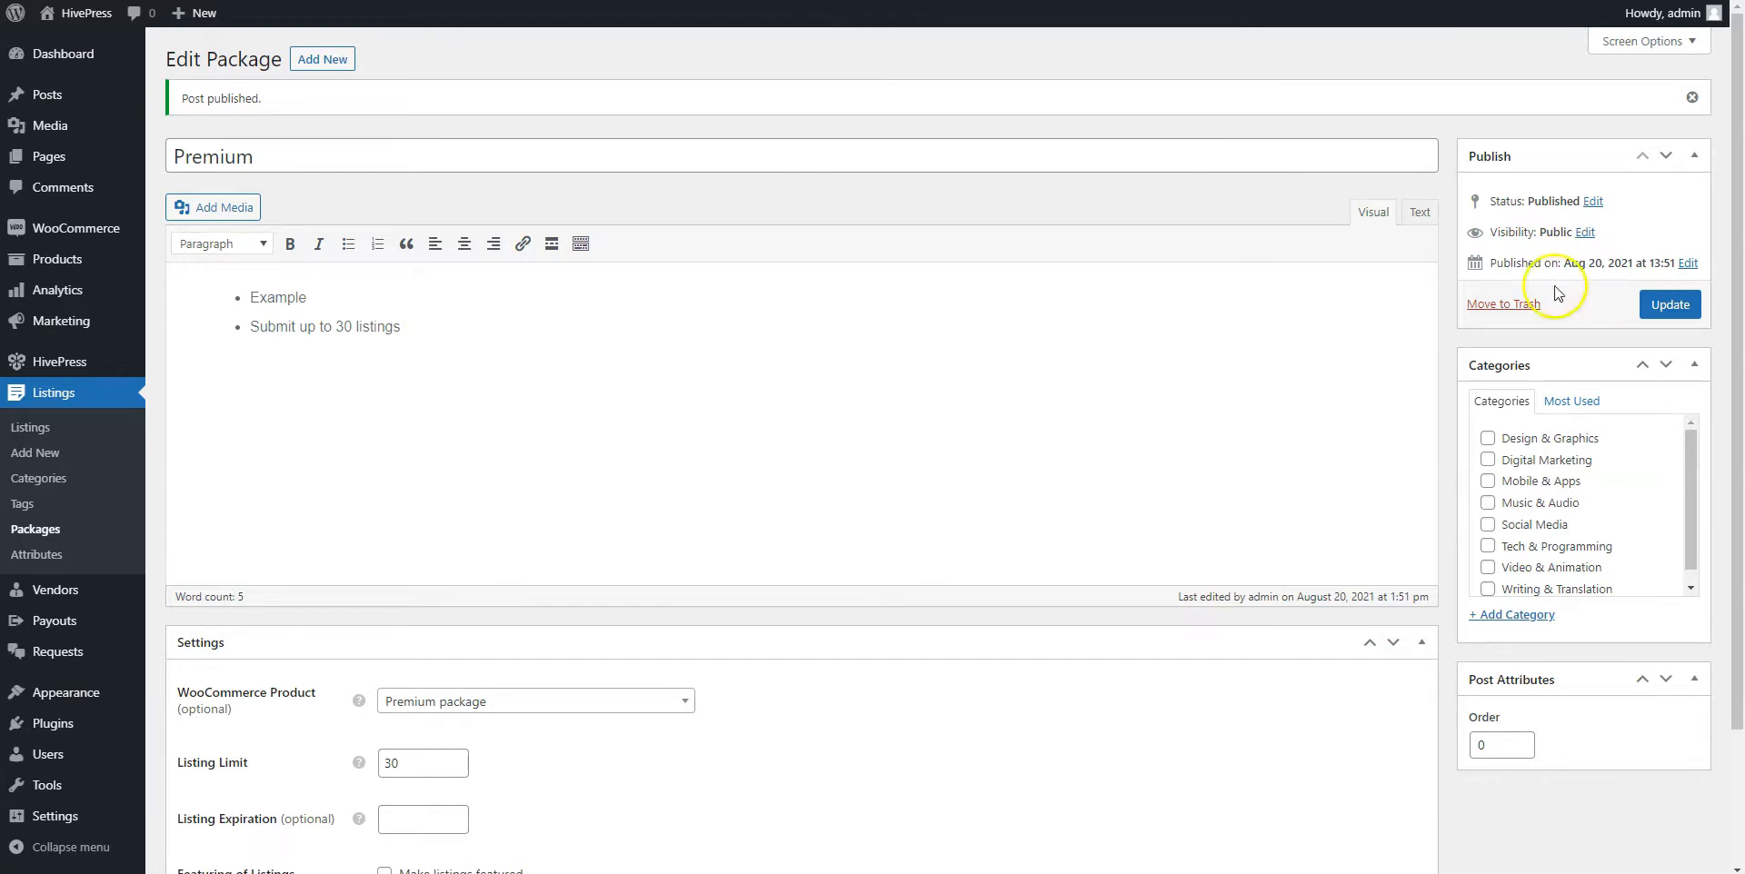
Sign out of the admin account from the site's My Account page and bring up the Sign In form
{"action": "left_click", "coordinate": [78, 15]}
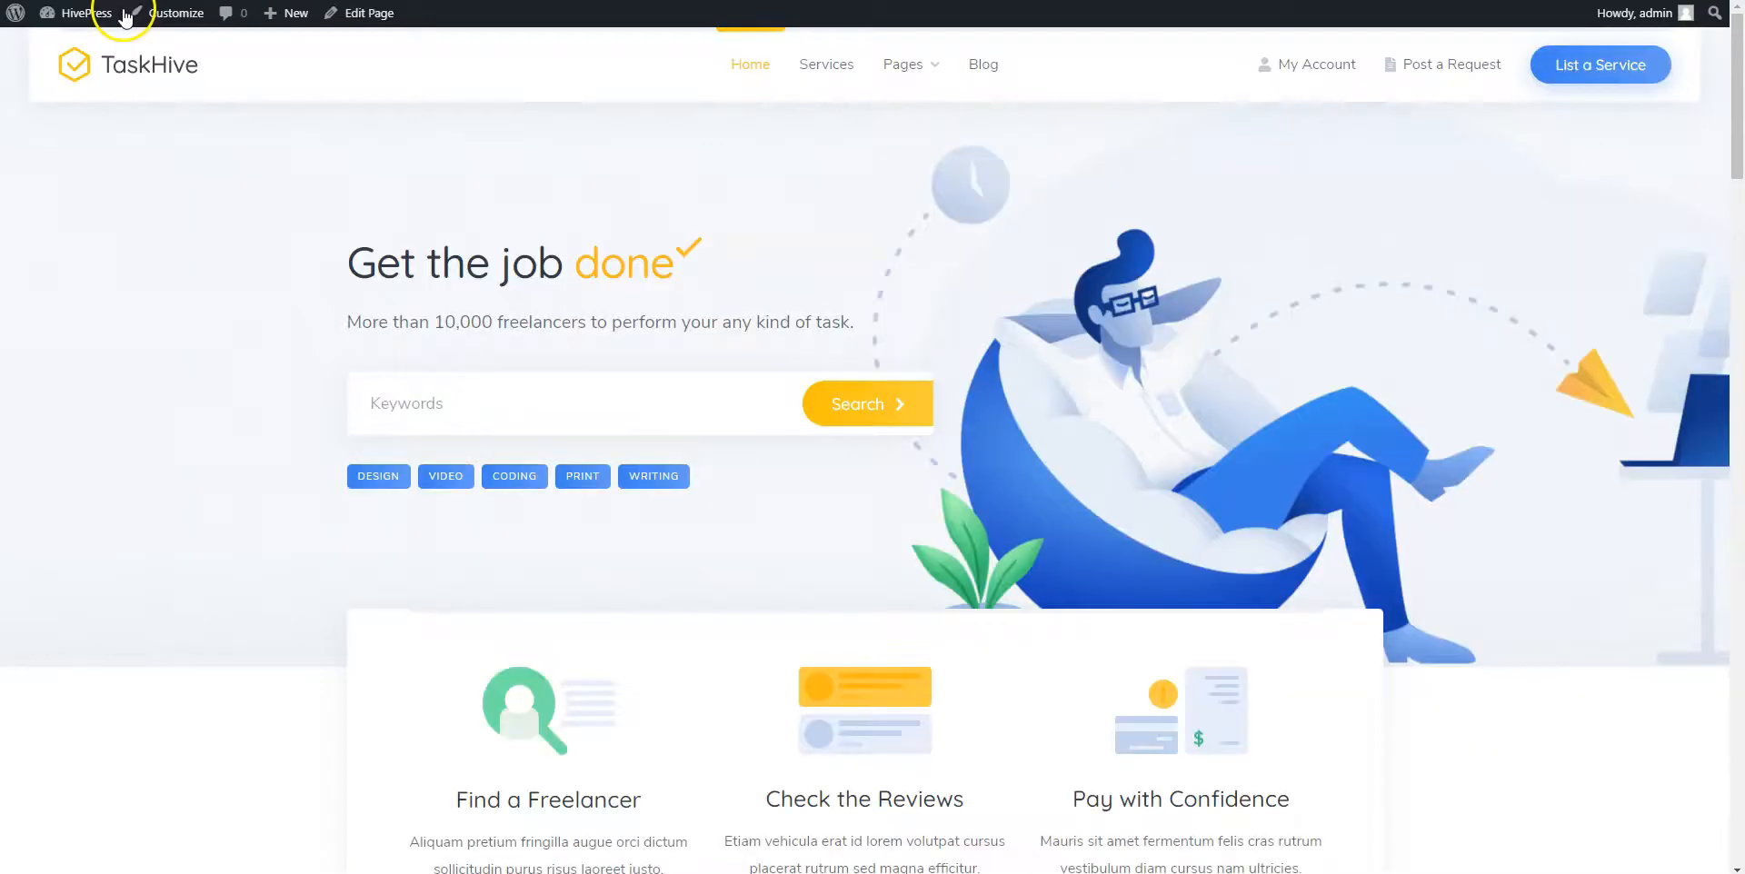
{"action": "left_click", "coordinate": [1287, 67]}
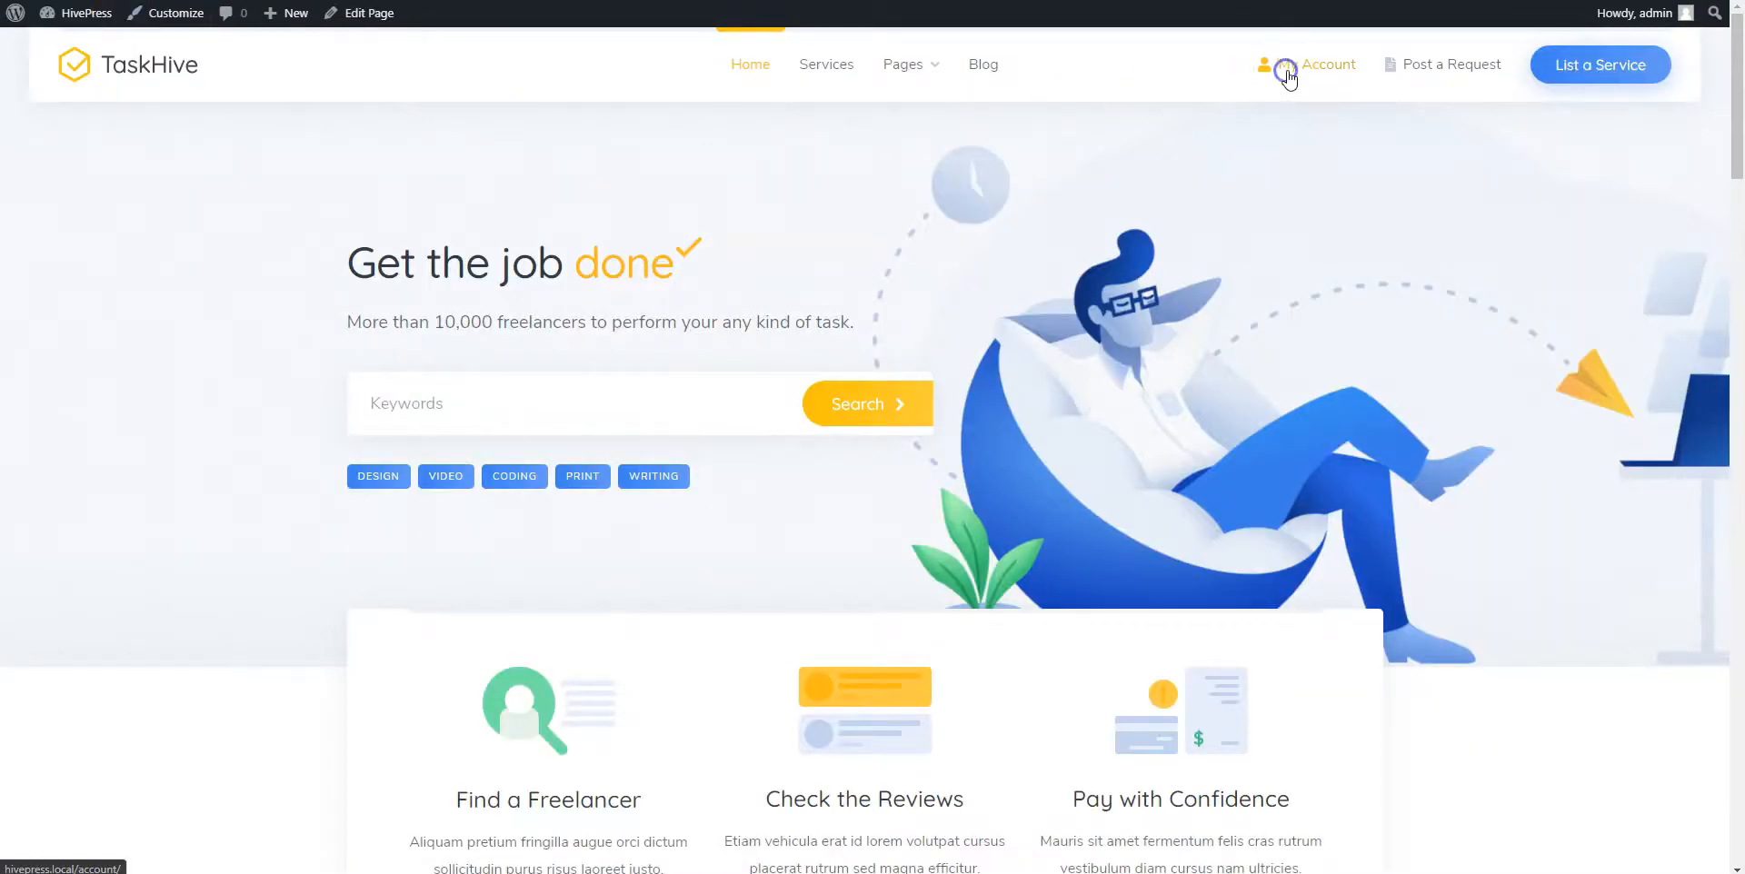
{"action": "left_click", "coordinate": [422, 385]}
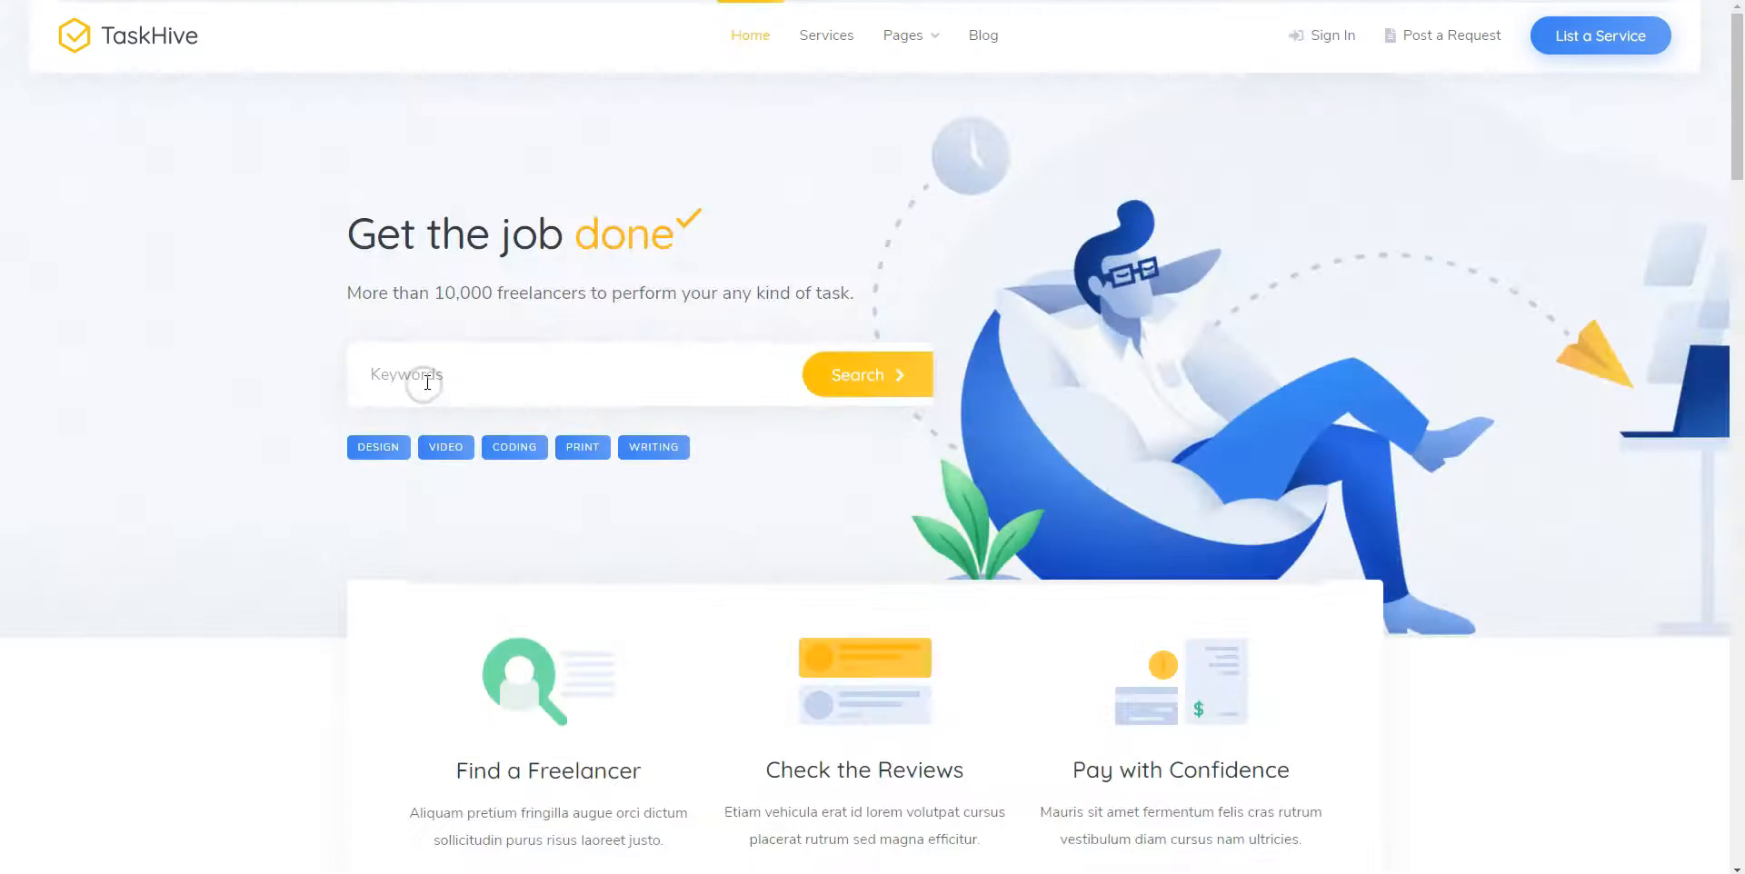
{"action": "left_click", "coordinate": [1336, 36]}
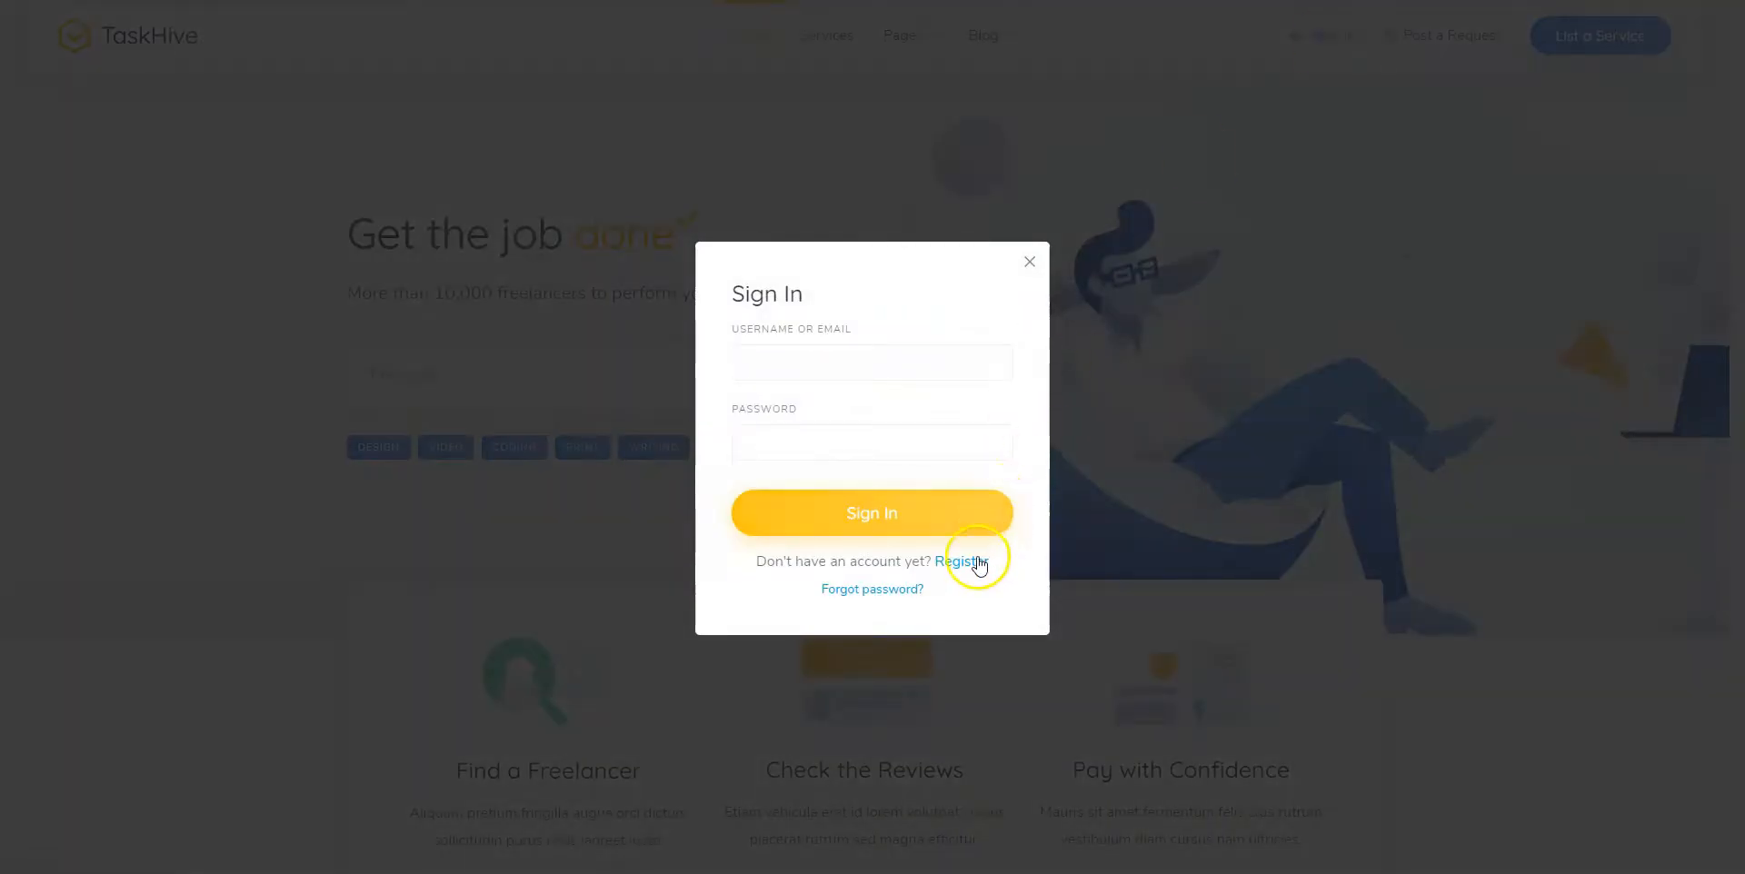
Register a new TaskHive account with an email address and password
{"action": "left_click", "coordinate": [973, 561]}
{"action": "left_click", "coordinate": [792, 376]}
{"action": "type", "text": "examp"}
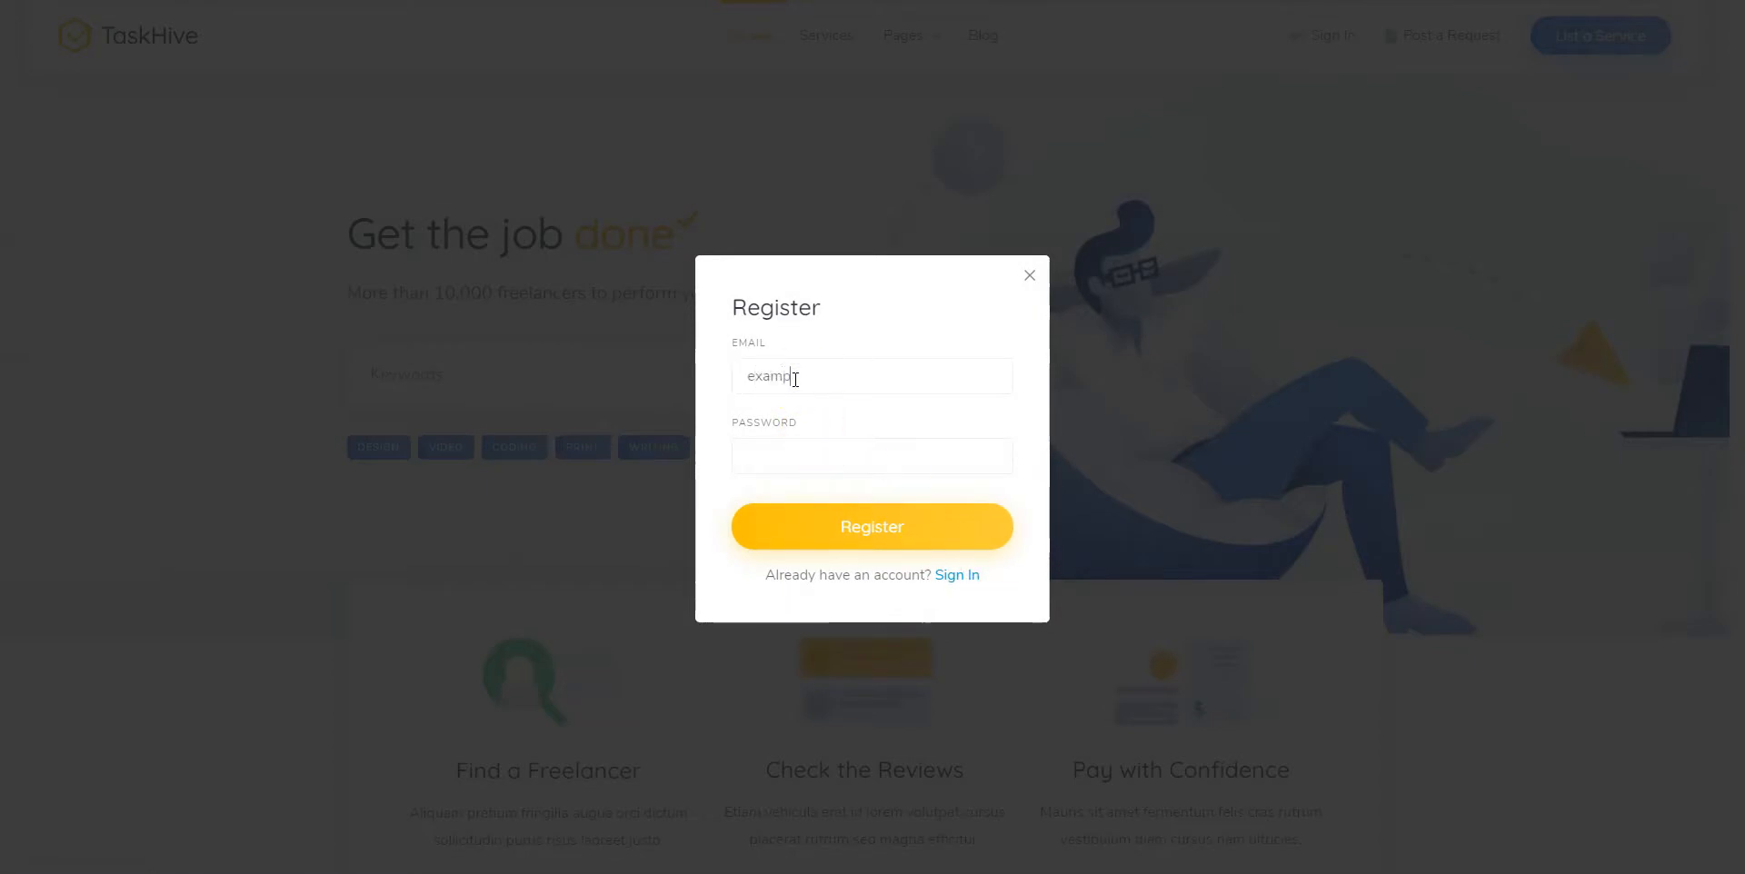
{"action": "type", "text": "le@example.com"}
{"action": "key", "text": "Tab"}
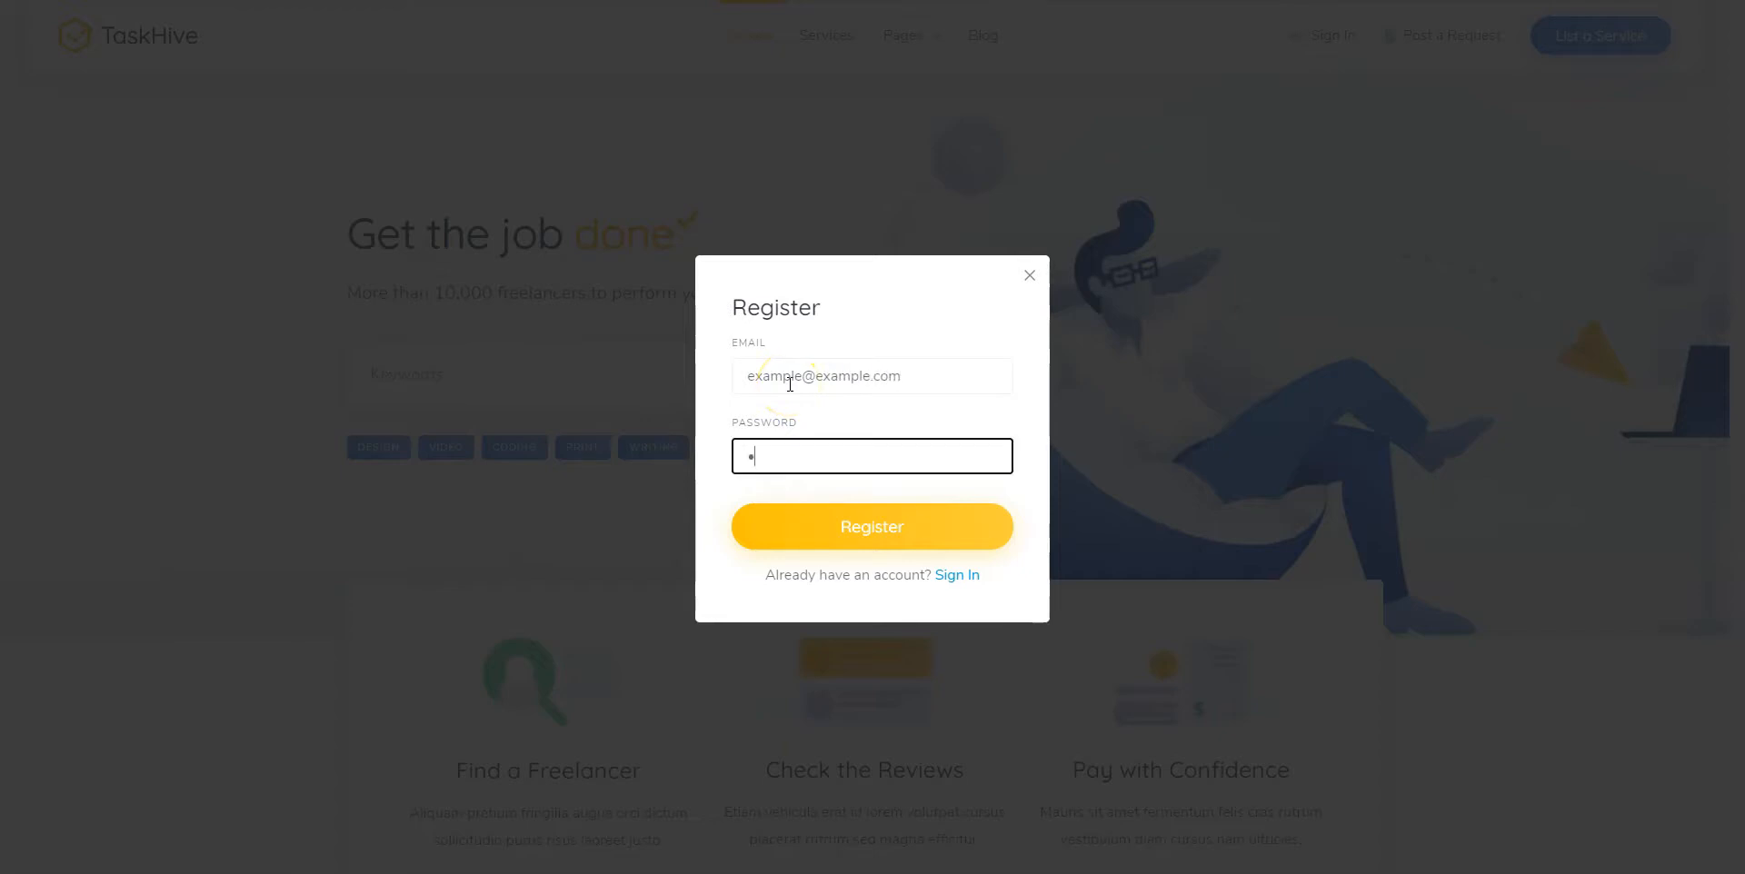
{"action": "left_click", "coordinate": [844, 530]}
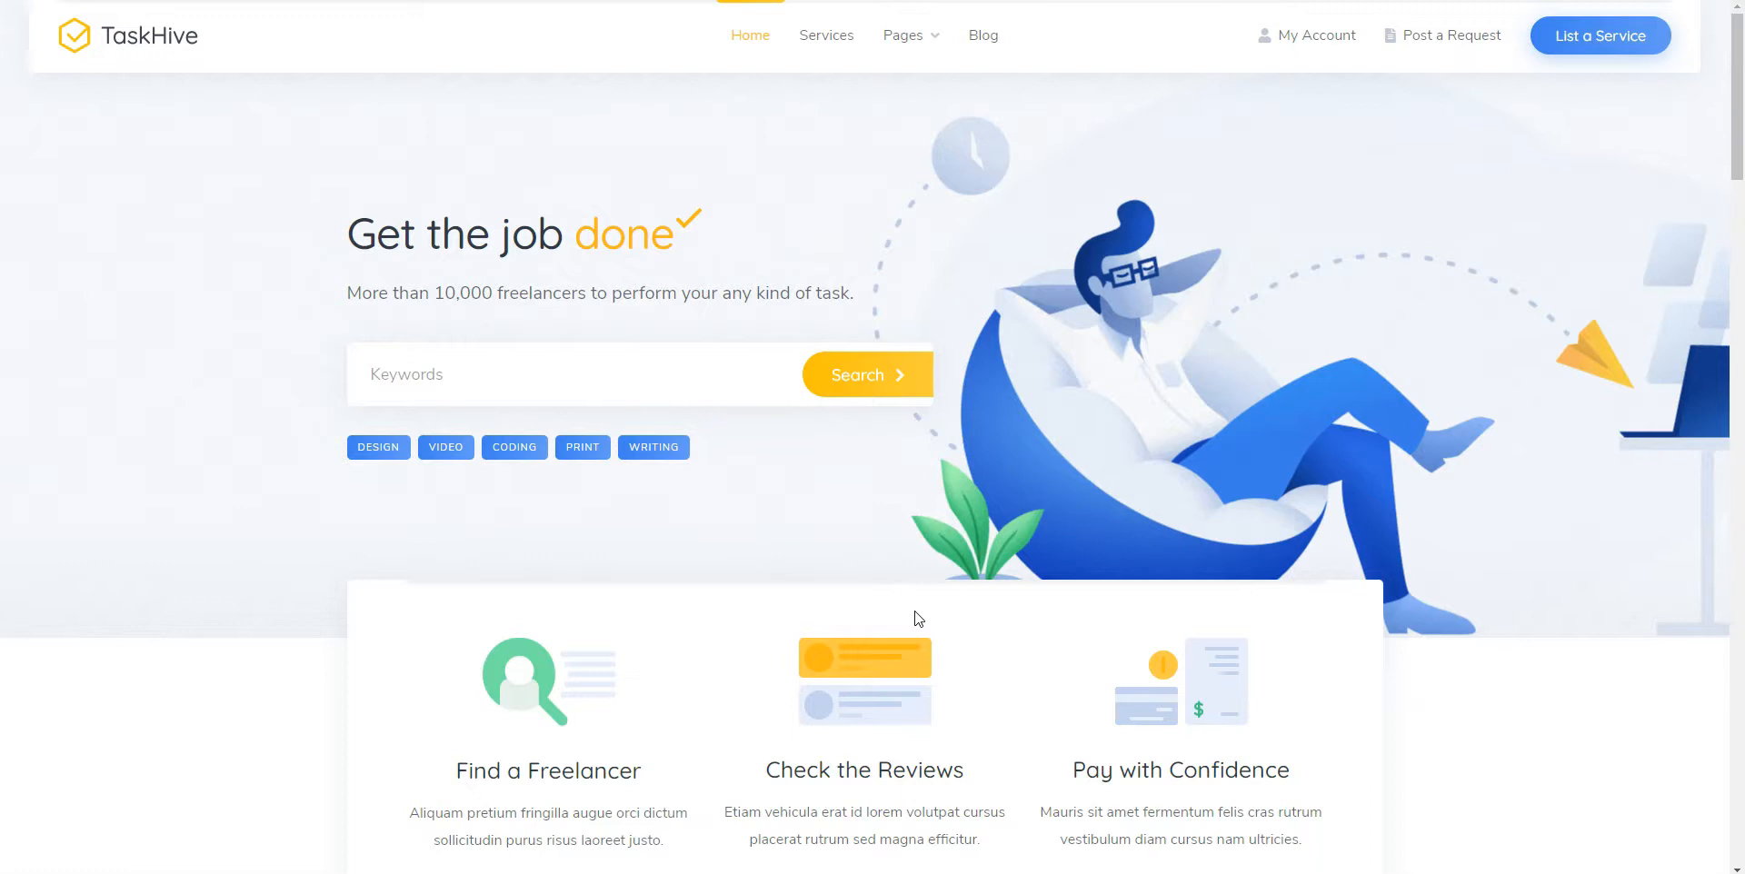
Start a Design & Graphics service listing titled 'Exam' with a price and description 'Example'
{"action": "left_click", "coordinate": [1595, 38]}
{"action": "left_click", "coordinate": [1593, 41]}
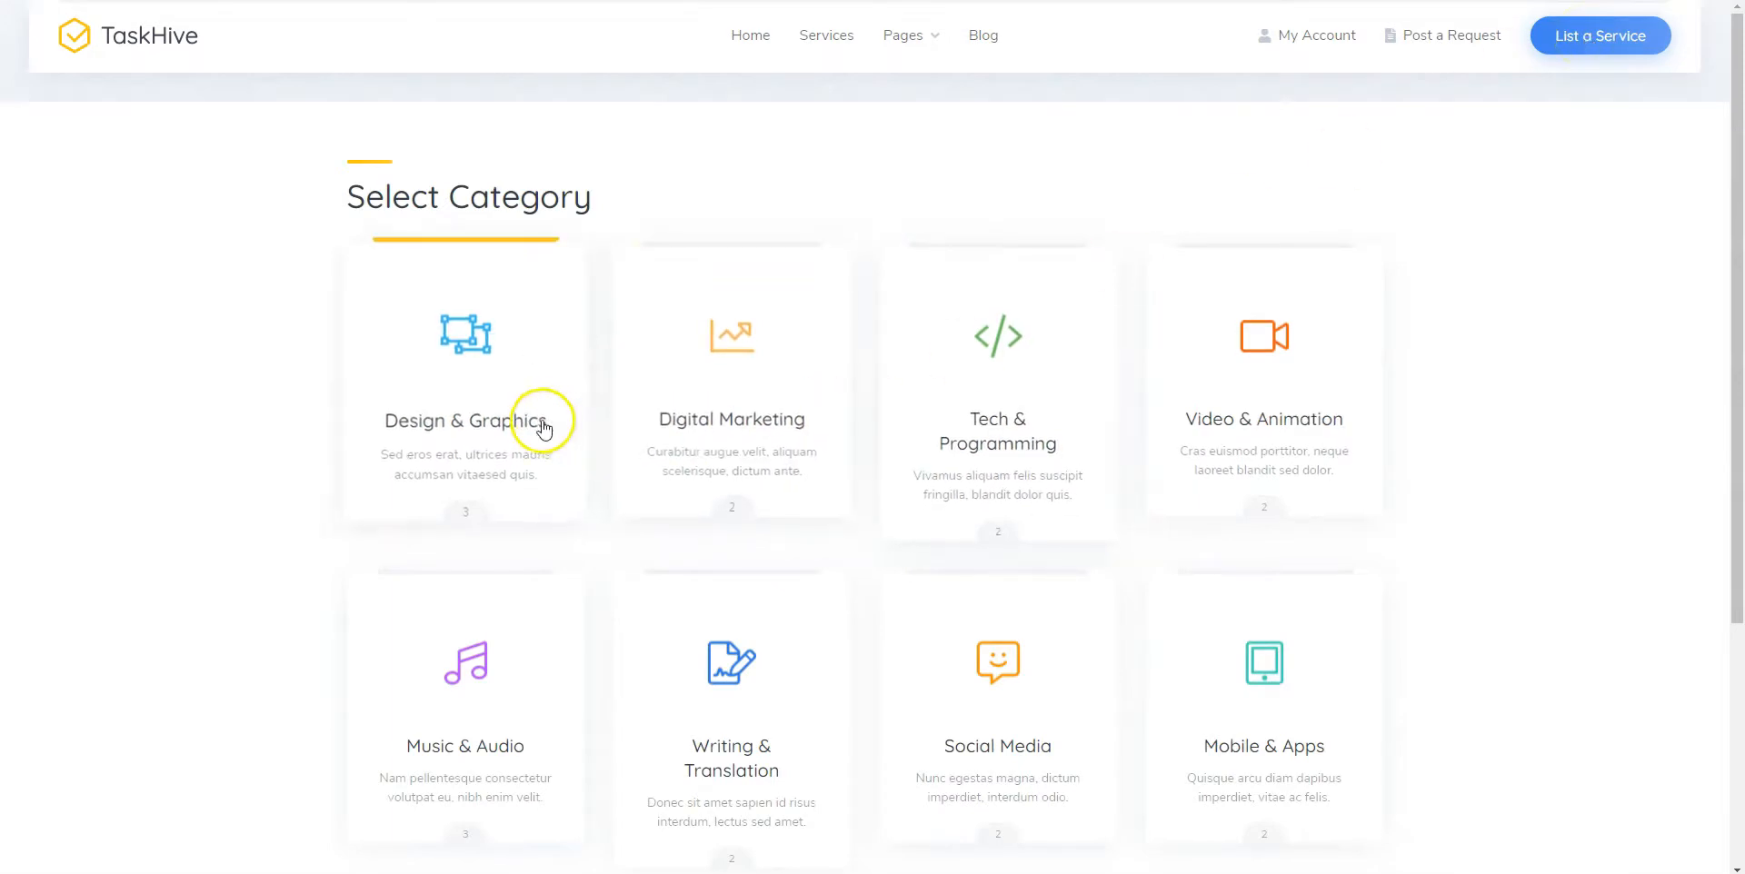
{"action": "left_click", "coordinate": [506, 427]}
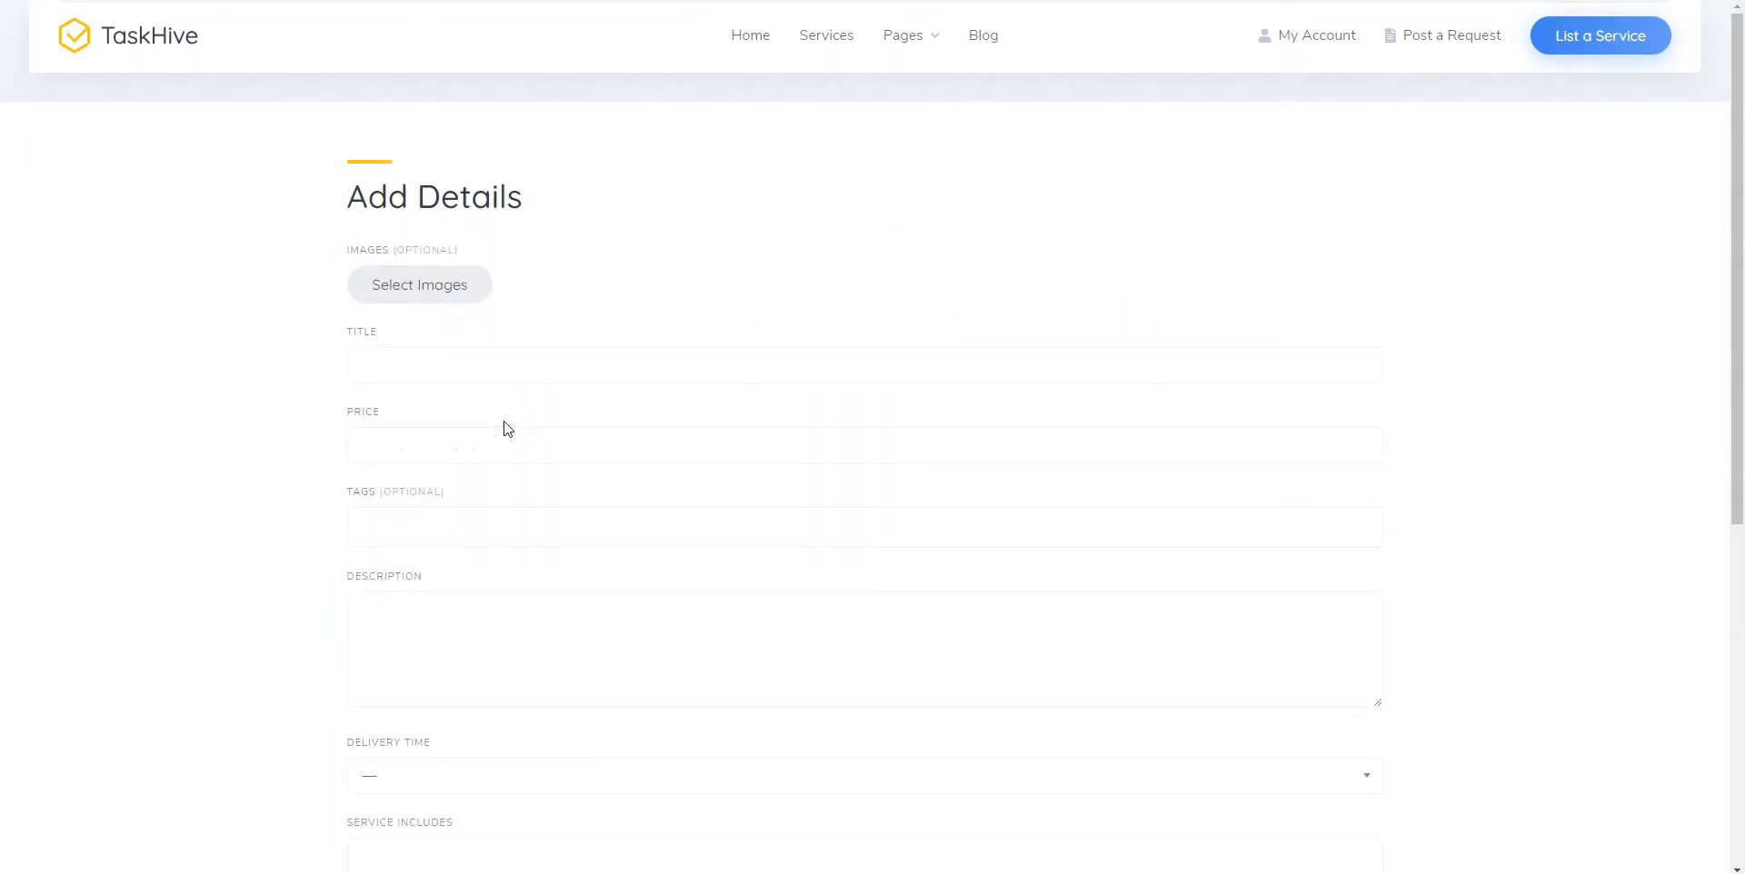
{"action": "left_click", "coordinate": [452, 363]}
{"action": "type", "text": "Exam"}
{"action": "left_click", "coordinate": [444, 441]}
{"action": "type", "text": "100"}
{"action": "left_click", "coordinate": [432, 623]}
{"action": "type", "text": "Example"}
Set delivery Up to 24 hours, Commercial License included, 10 revisions, Limited license, and submit
{"action": "scroll", "coordinate": [238, 683], "scroll_direction": "down", "scroll_amount": 4}
{"action": "left_click", "coordinate": [409, 421]}
{"action": "left_click", "coordinate": [409, 487]}
{"action": "left_click", "coordinate": [401, 494]}
{"action": "left_click", "coordinate": [401, 530]}
{"action": "left_click", "coordinate": [388, 595]}
{"action": "type", "text": "10"}
{"action": "left_click", "coordinate": [400, 679]}
{"action": "left_click", "coordinate": [400, 740]}
{"action": "left_click", "coordinate": [394, 751]}
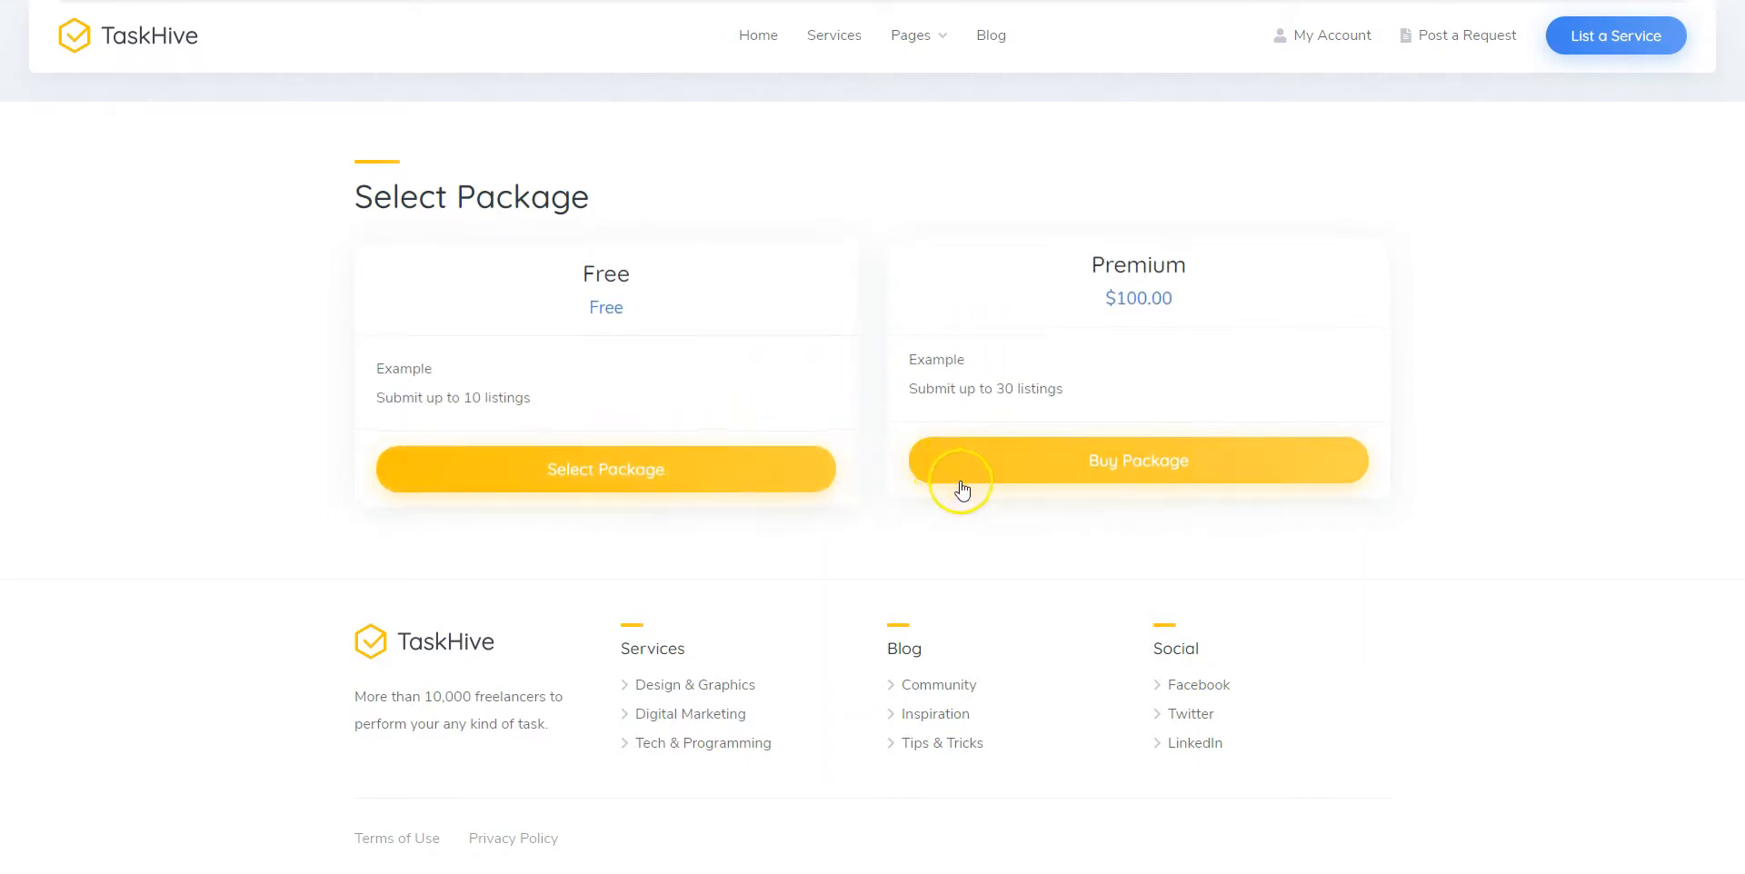
Choose the $100.00 Premium package and look over the empty checkout billing form
{"action": "left_click", "coordinate": [1036, 467]}
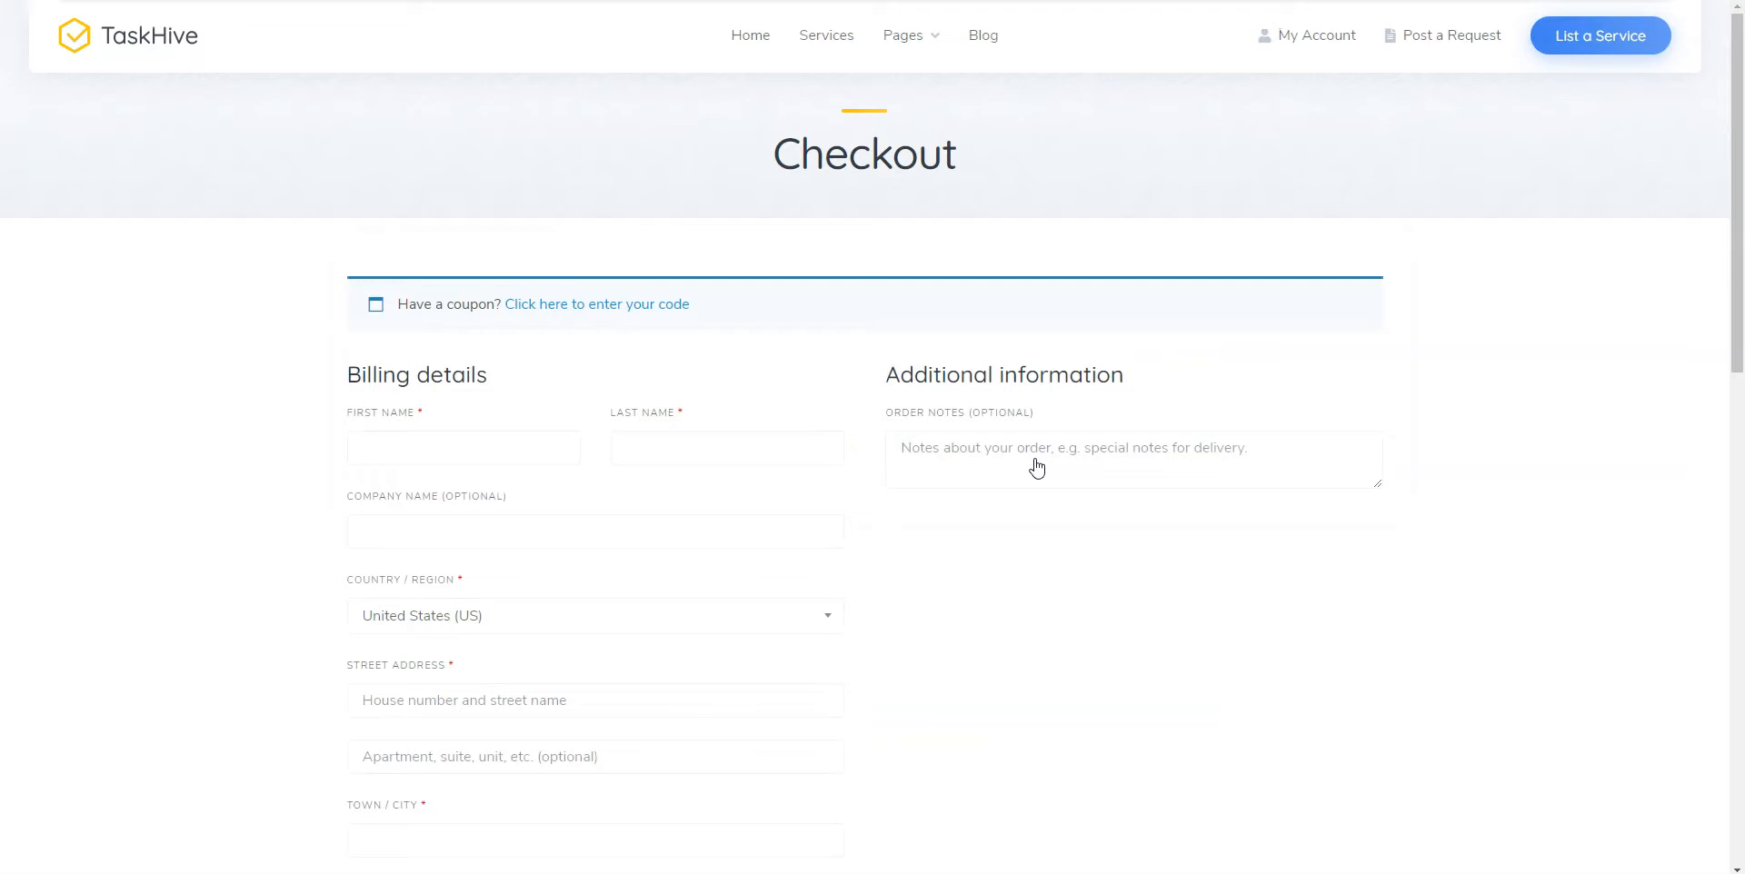
{"action": "scroll", "coordinate": [1037, 467], "scroll_direction": "down", "scroll_amount": 8}
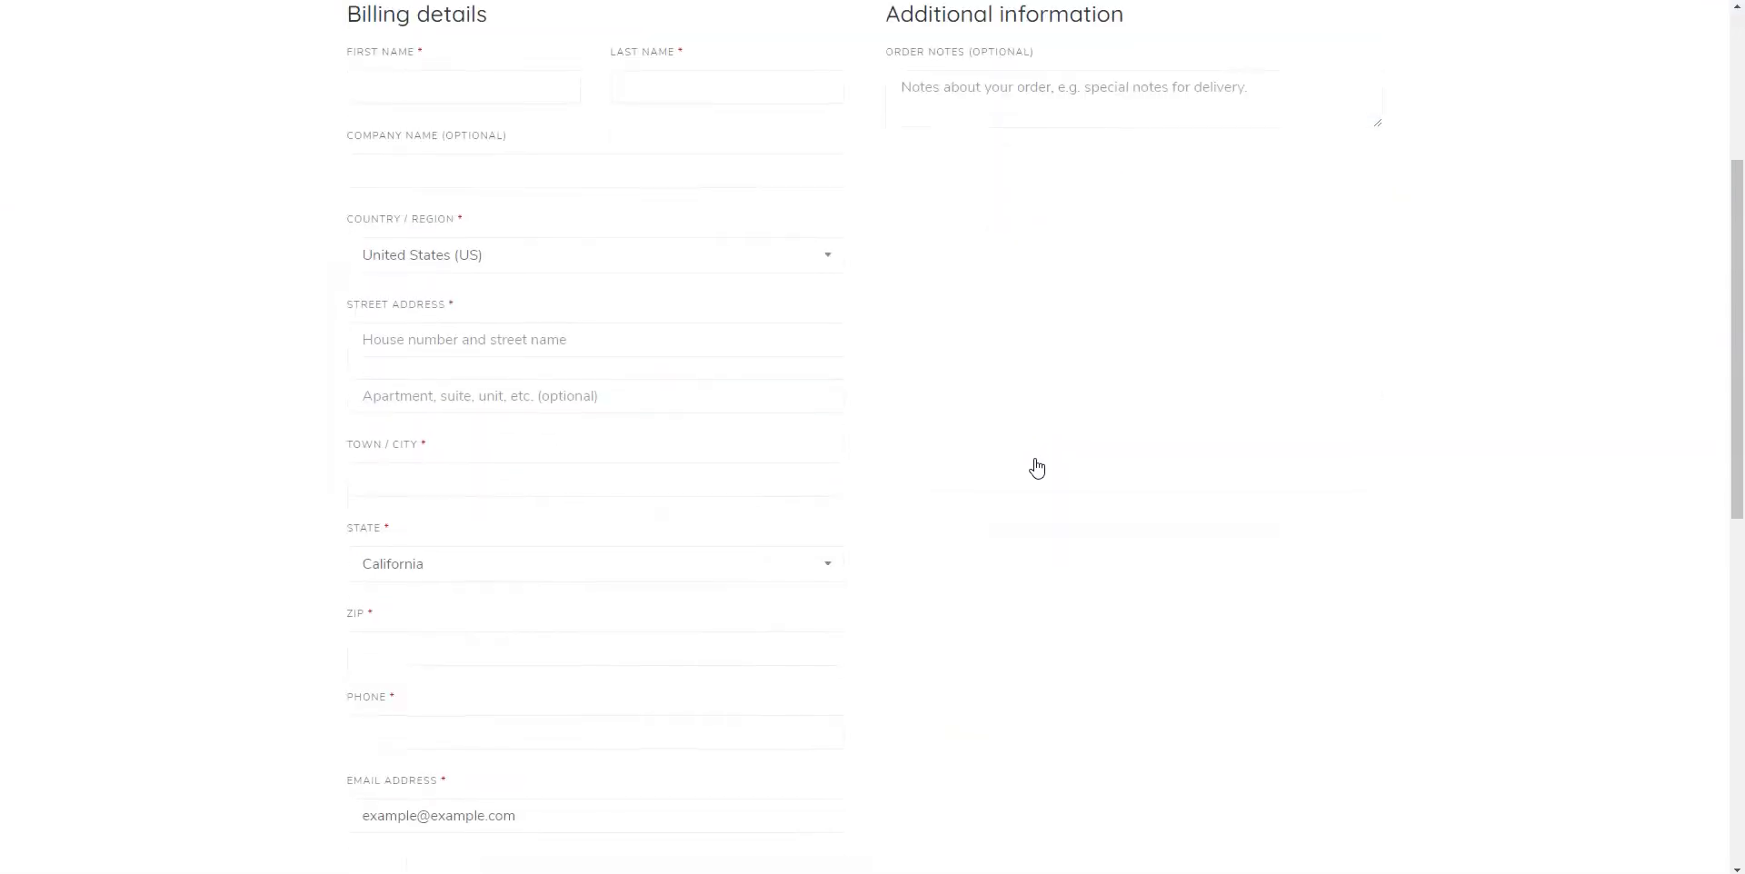
{"action": "scroll", "coordinate": [1037, 467], "scroll_direction": "down", "scroll_amount": 2}
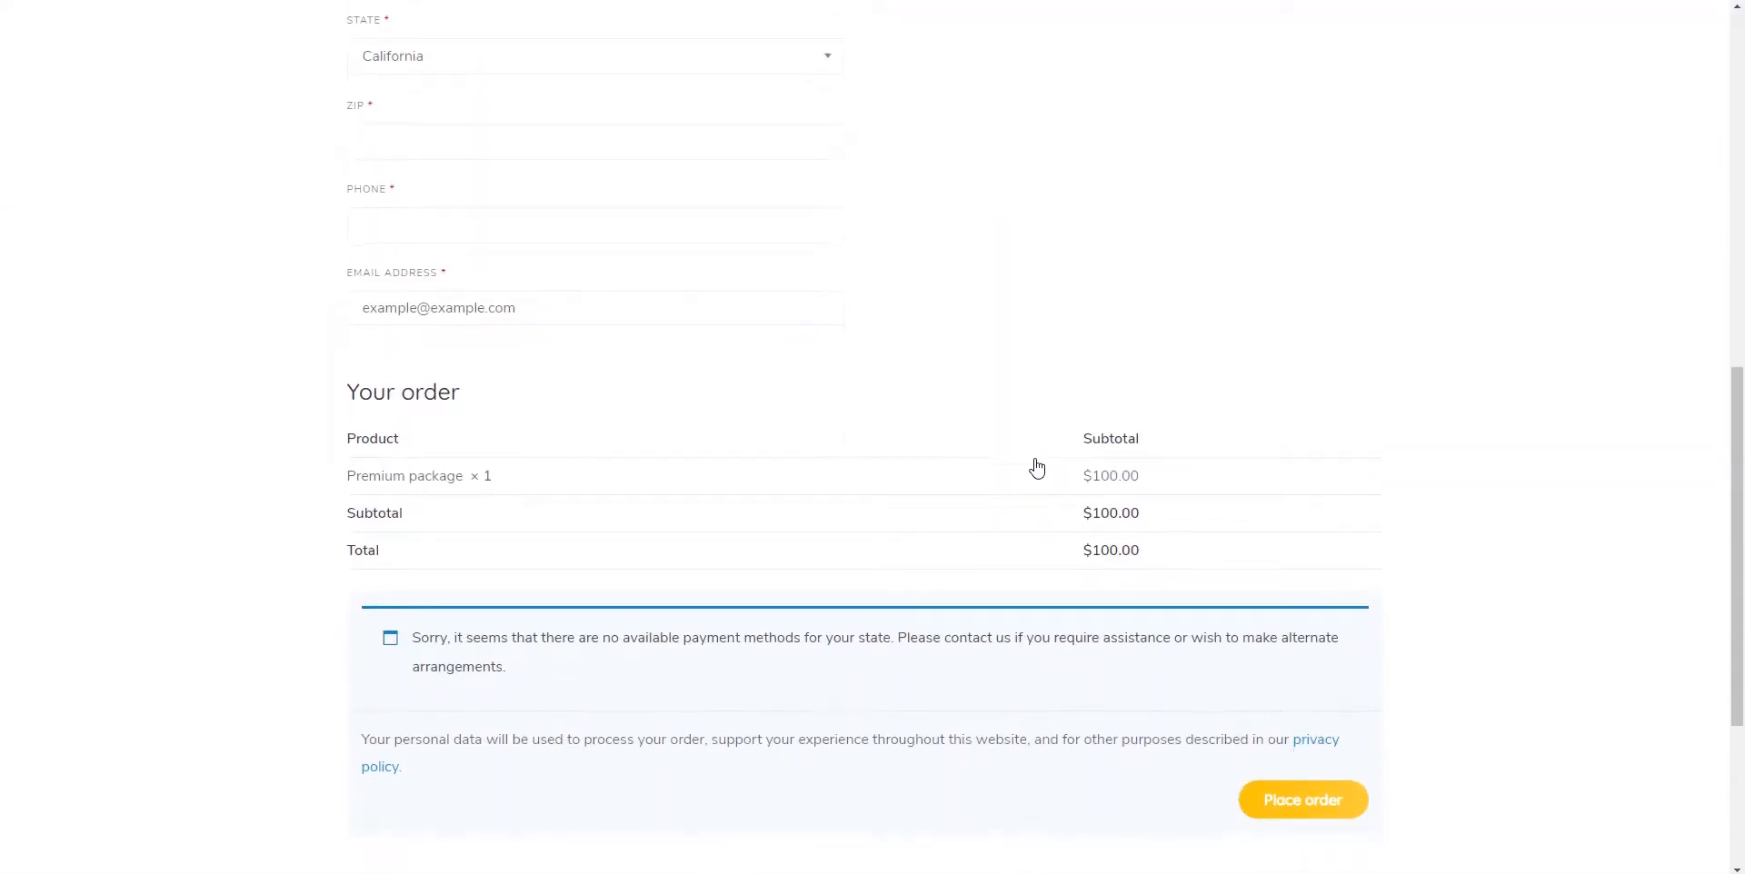
{"action": "scroll", "coordinate": [1037, 467], "scroll_direction": "down", "scroll_amount": 3}
{"action": "scroll", "coordinate": [1037, 467], "scroll_direction": "up", "scroll_amount": 5}
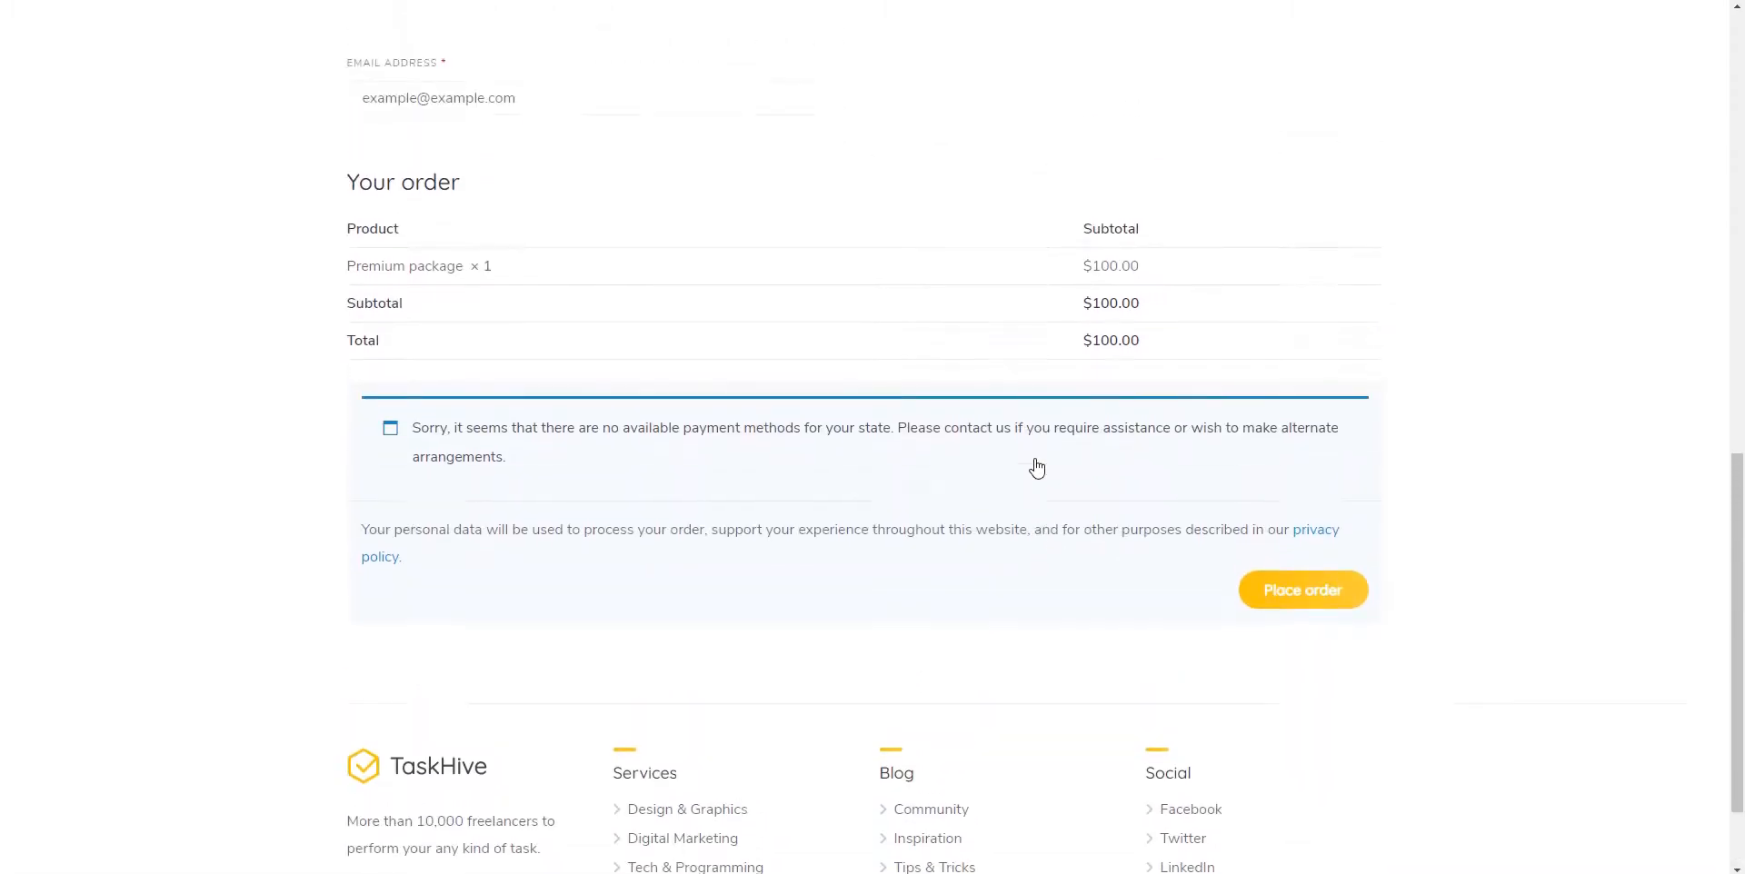
{"action": "scroll", "coordinate": [1037, 467], "scroll_direction": "up", "scroll_amount": 8}
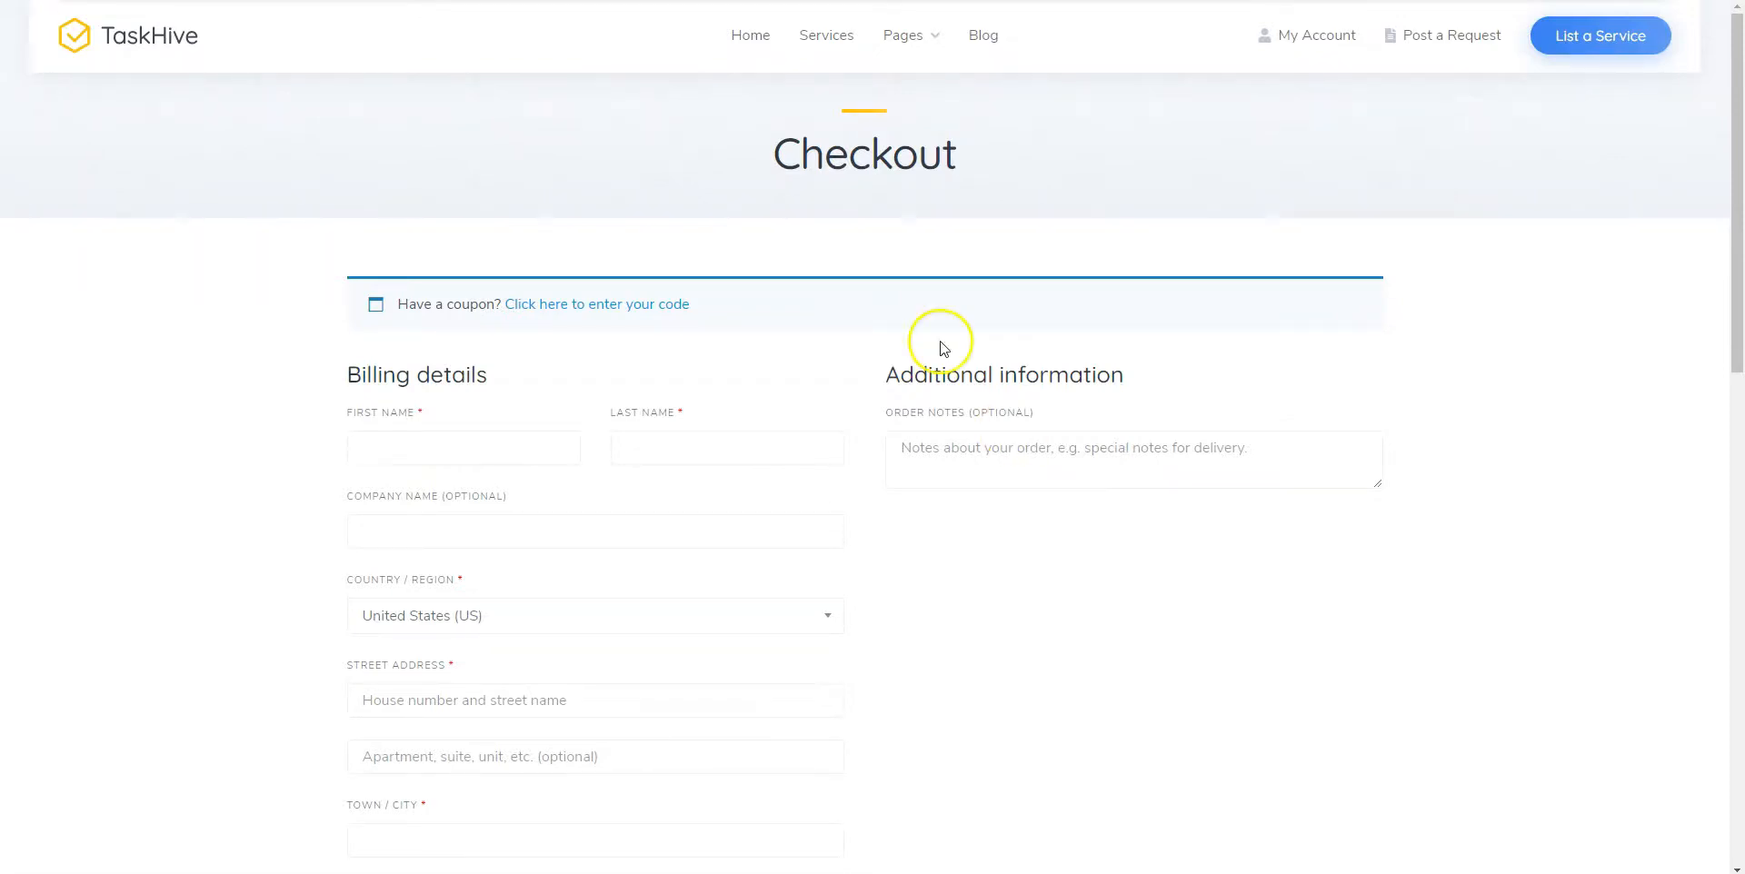
Buy the Facebook posts and articles service and enter the buyer's first and last name
{"action": "left_click", "coordinate": [829, 36]}
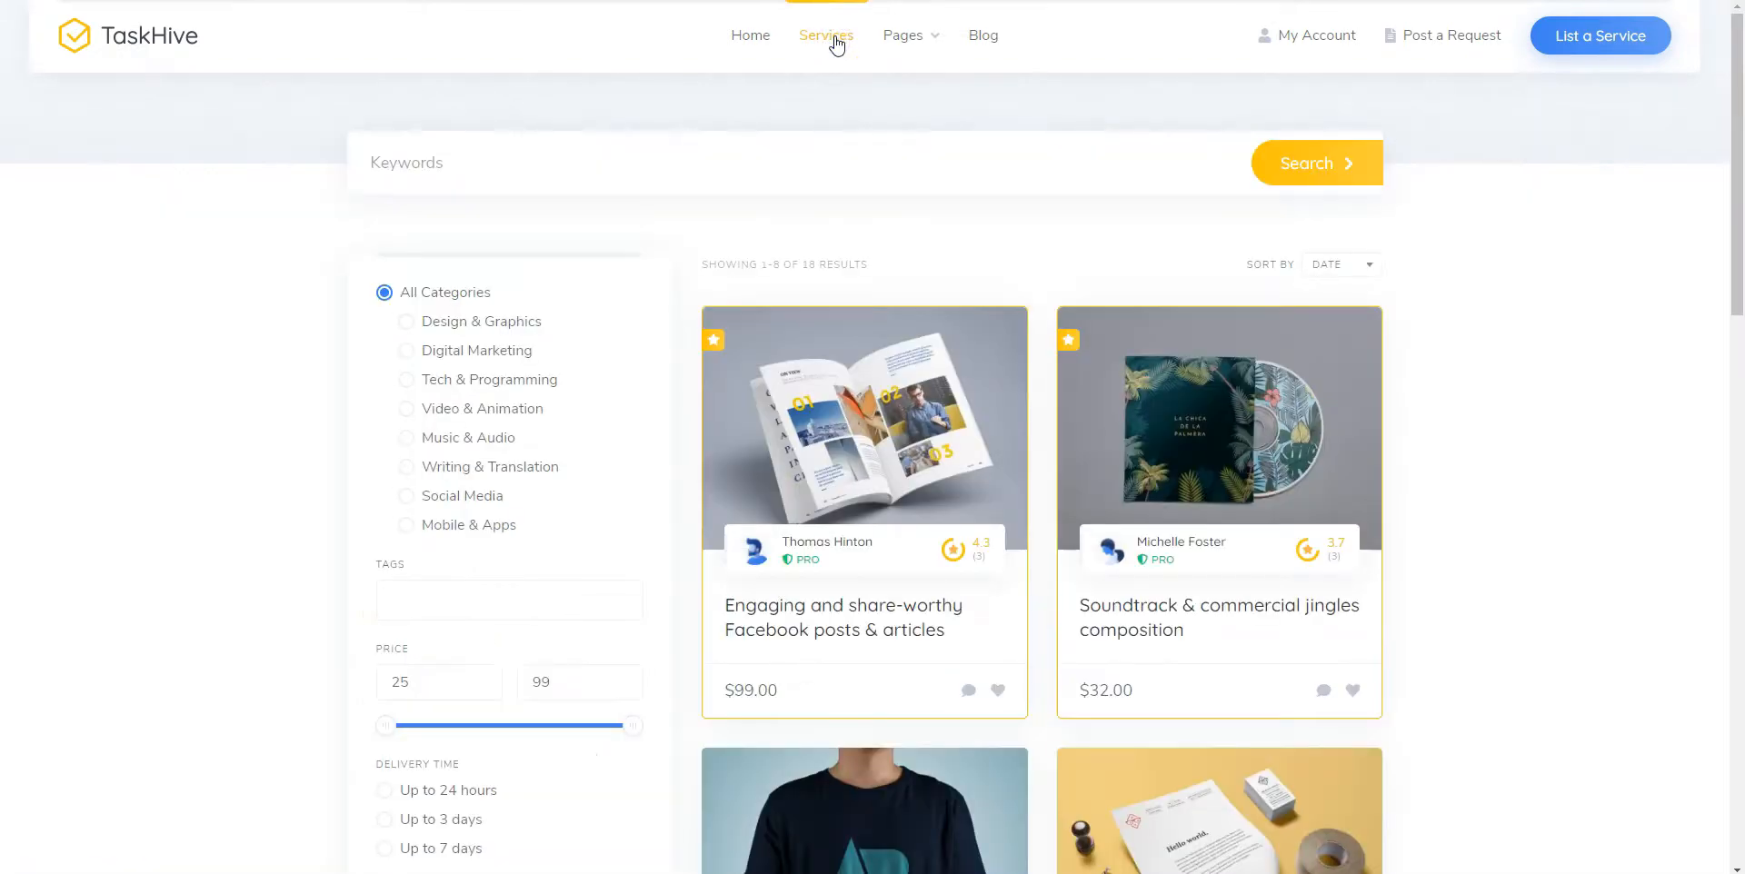
{"action": "left_click", "coordinate": [804, 600]}
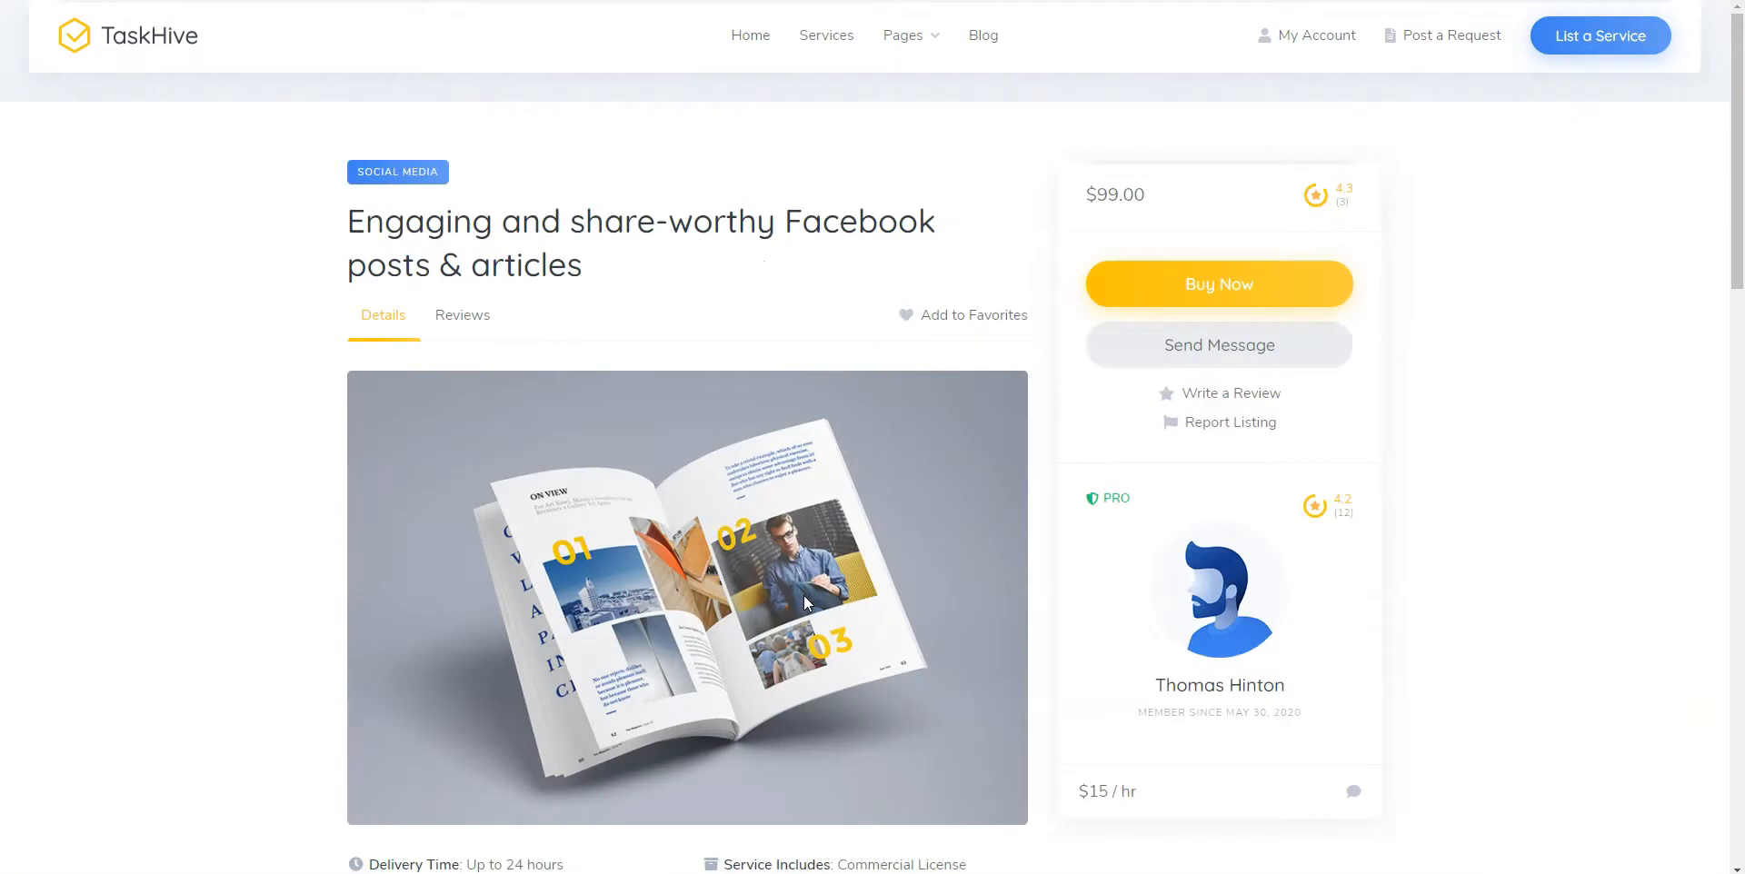
{"action": "left_click", "coordinate": [1207, 289]}
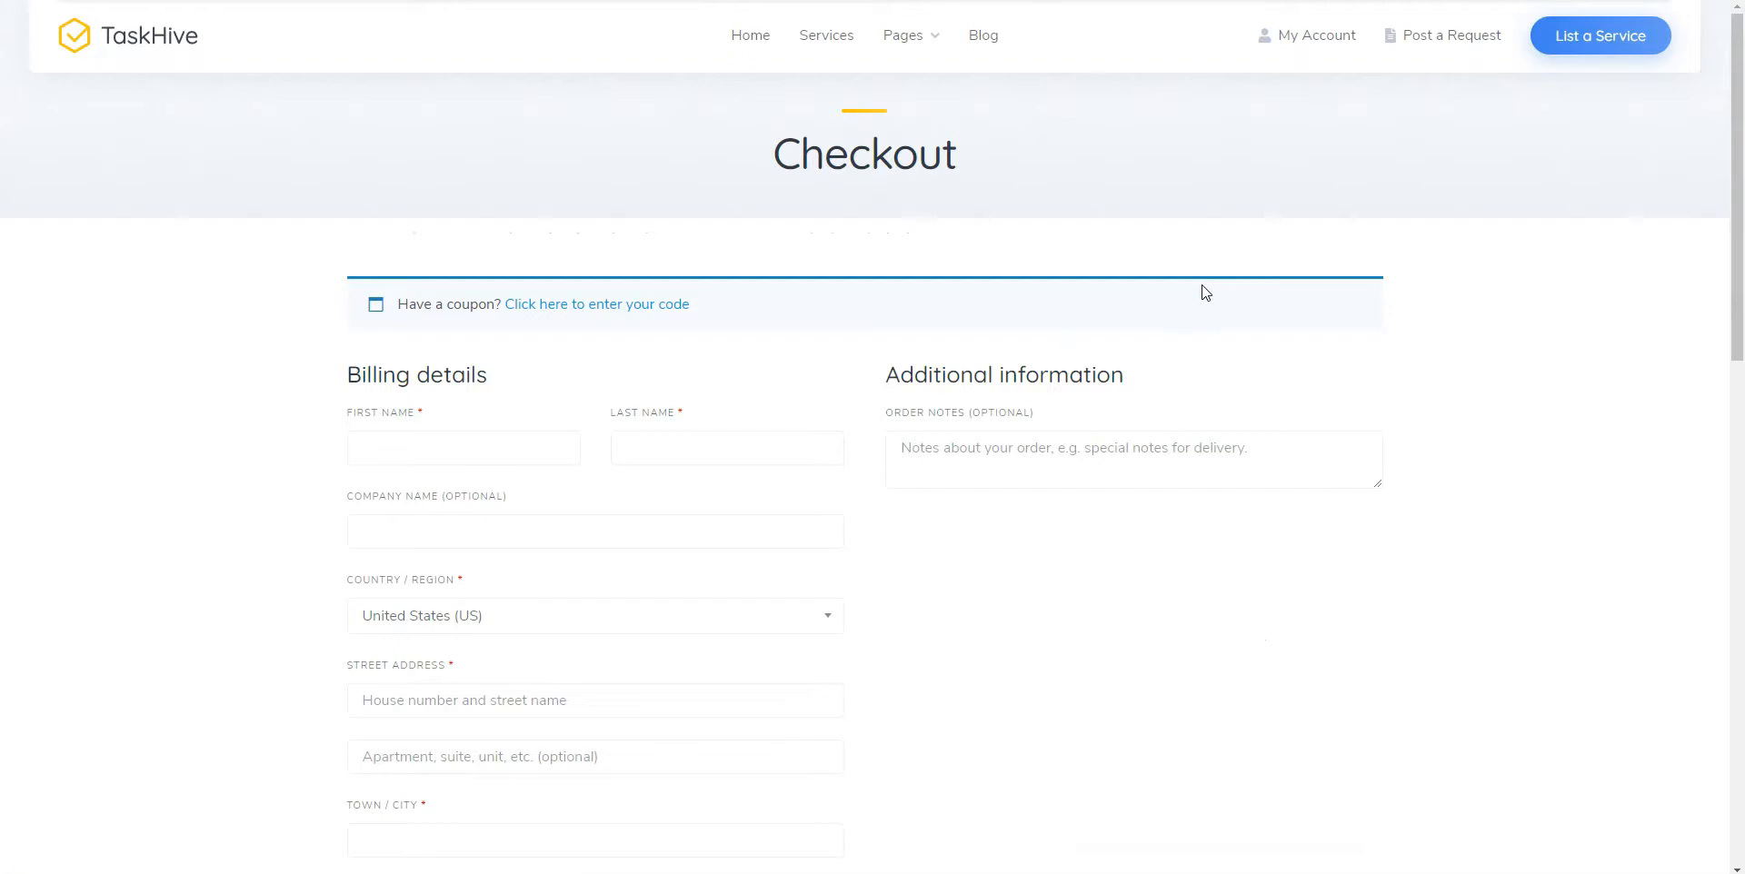
{"action": "left_click", "coordinate": [558, 447]}
{"action": "type", "text": "example"}
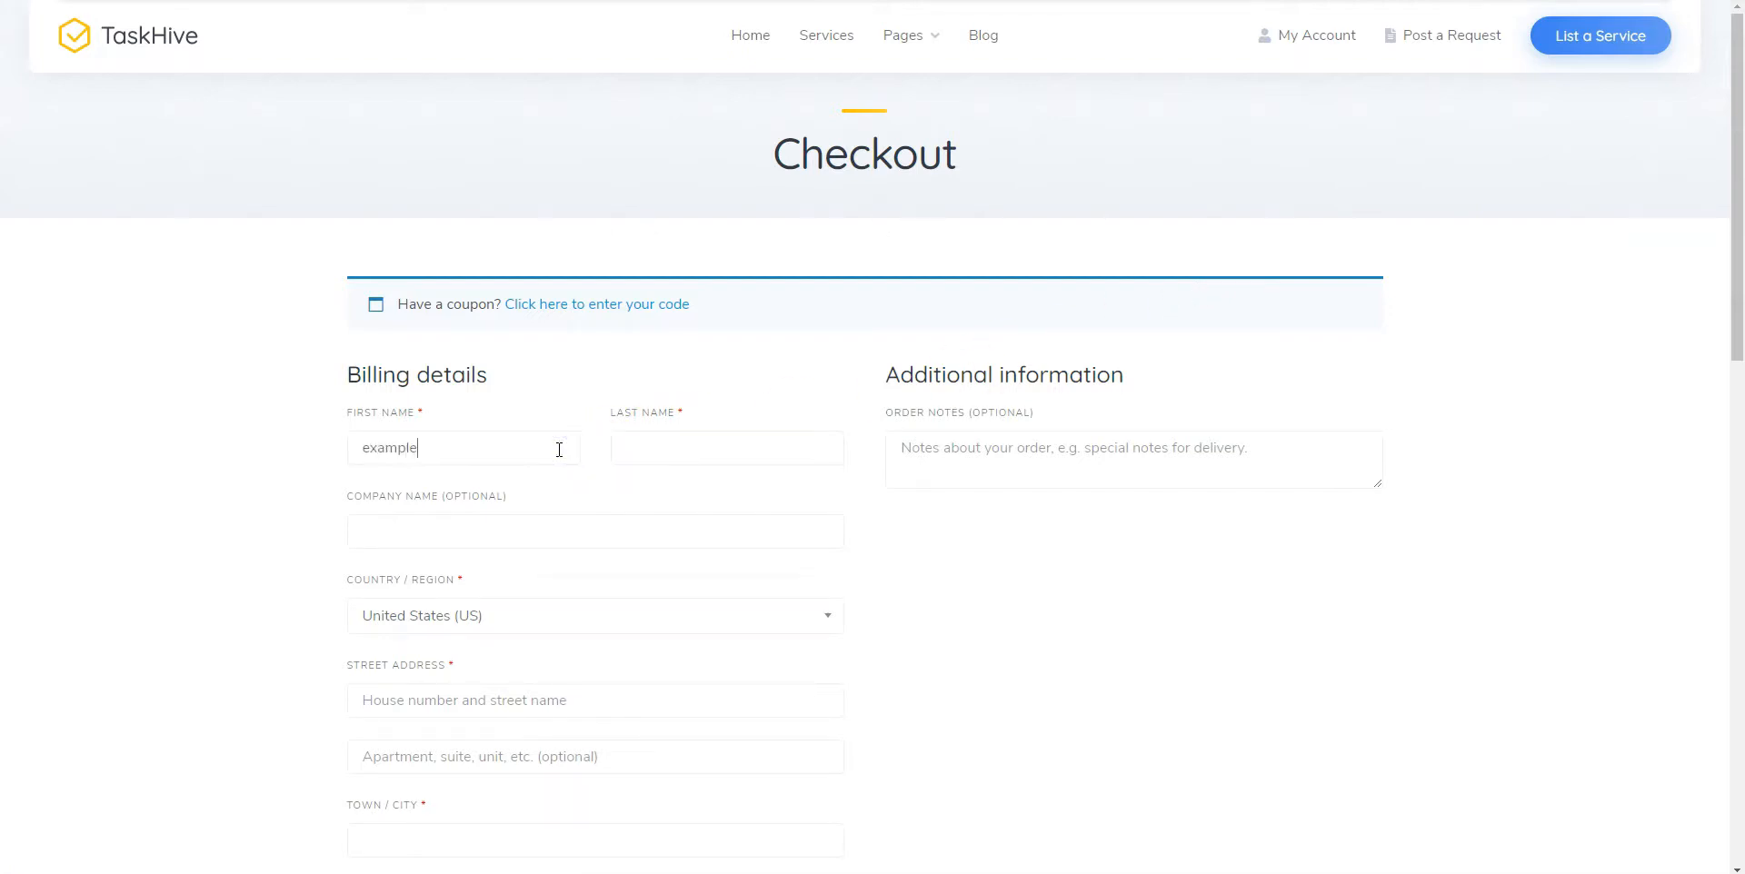
{"action": "key", "text": "Tab"}
{"action": "type", "text": "example"}
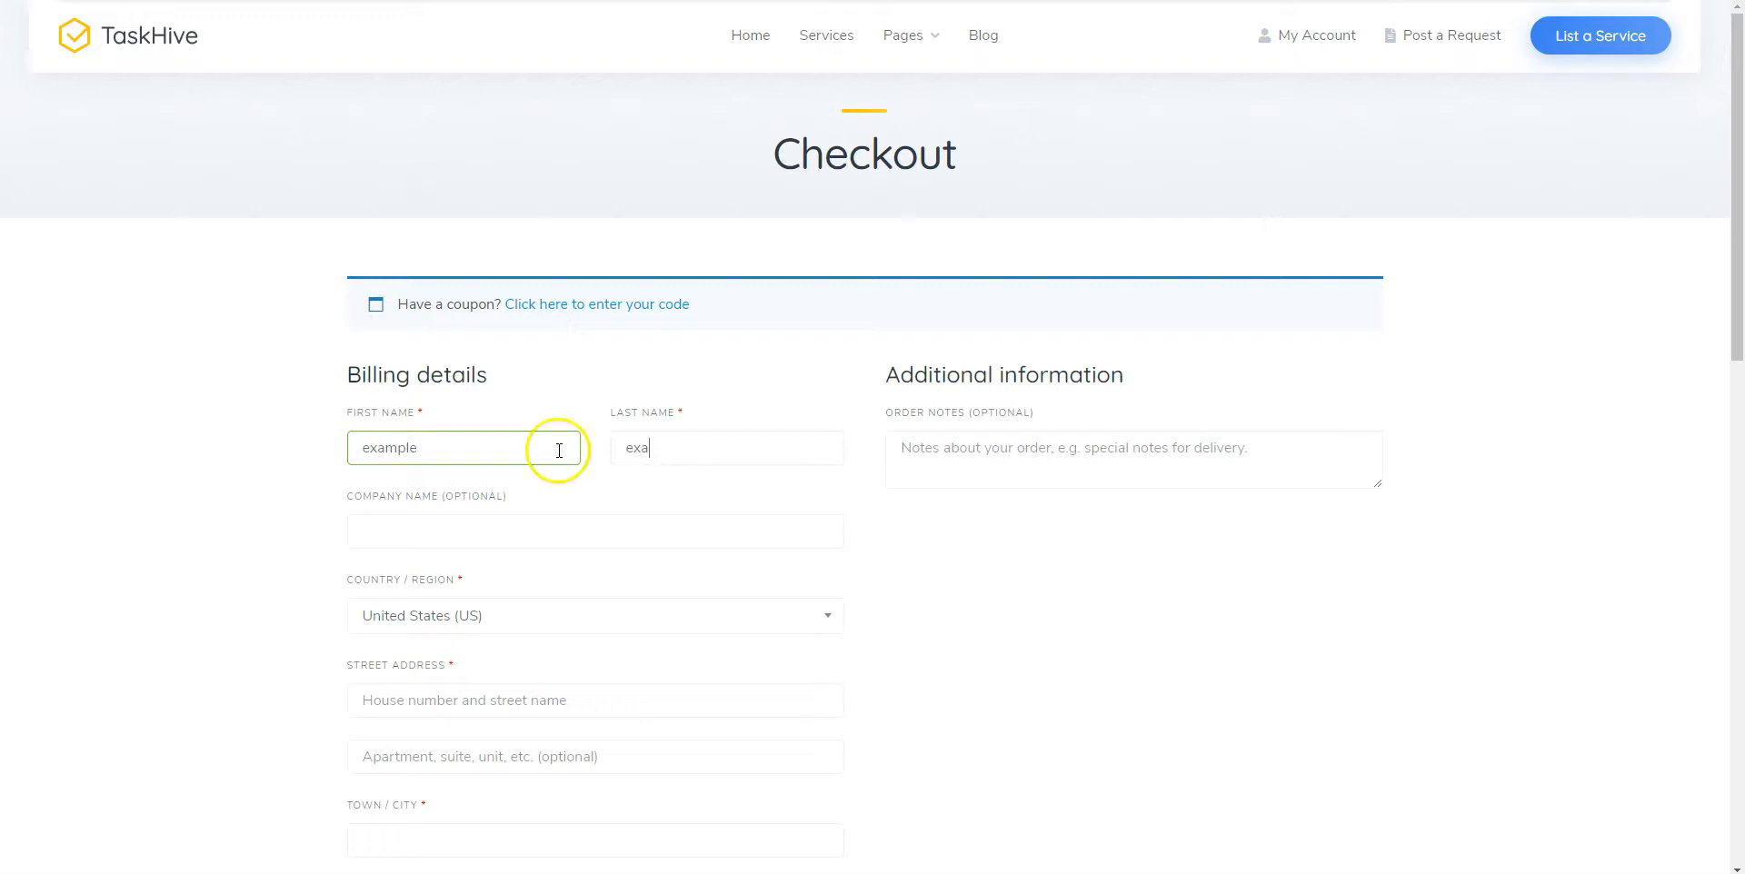
Fill the billing address with example street, apartment 1, city, ZIP 10001 and a phone number
{"action": "left_click", "coordinate": [467, 700]}
{"action": "type", "text": "example"}
{"action": "left_click", "coordinate": [460, 754]}
{"action": "type", "text": "1"}
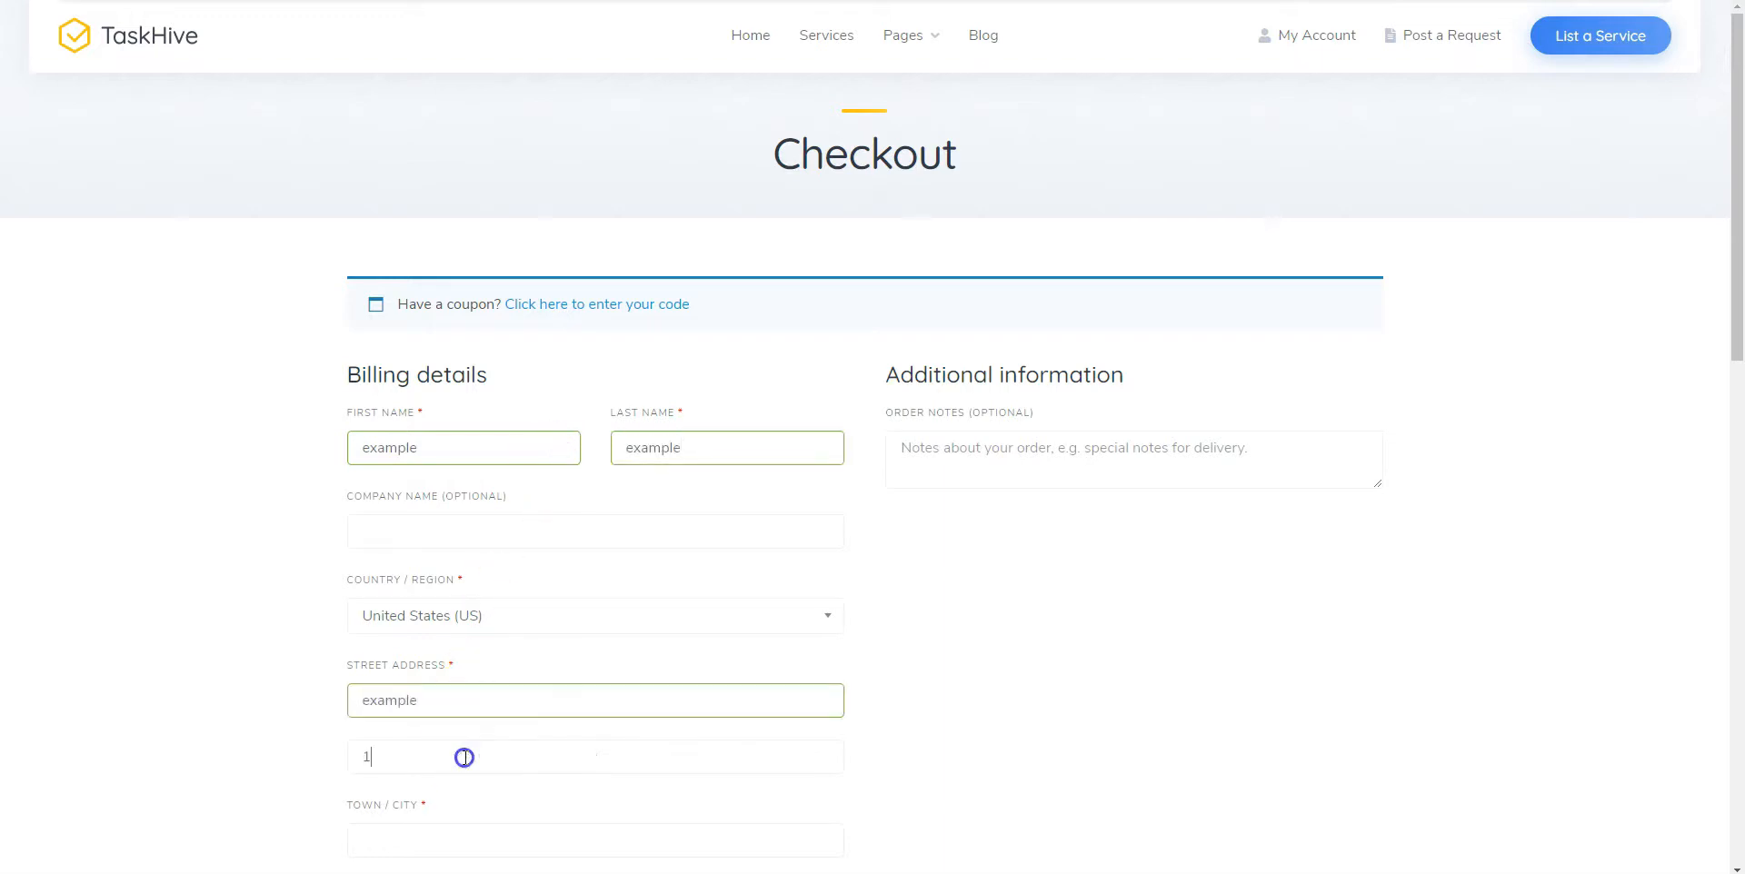
{"action": "scroll", "coordinate": [463, 754], "scroll_direction": "down", "scroll_amount": 4}
{"action": "left_click", "coordinate": [488, 499]}
{"action": "type", "text": "example"}
{"action": "scroll", "coordinate": [486, 505], "scroll_direction": "down", "scroll_amount": 2}
{"action": "left_click", "coordinate": [483, 510]}
{"action": "type", "text": "10001"}
{"action": "left_click", "coordinate": [443, 595]}
{"action": "type", "text": "1"}
{"action": "scroll", "coordinate": [442, 595], "scroll_direction": "down", "scroll_amount": 3}
{"action": "scroll", "coordinate": [442, 596], "scroll_direction": "down", "scroll_amount": 3}
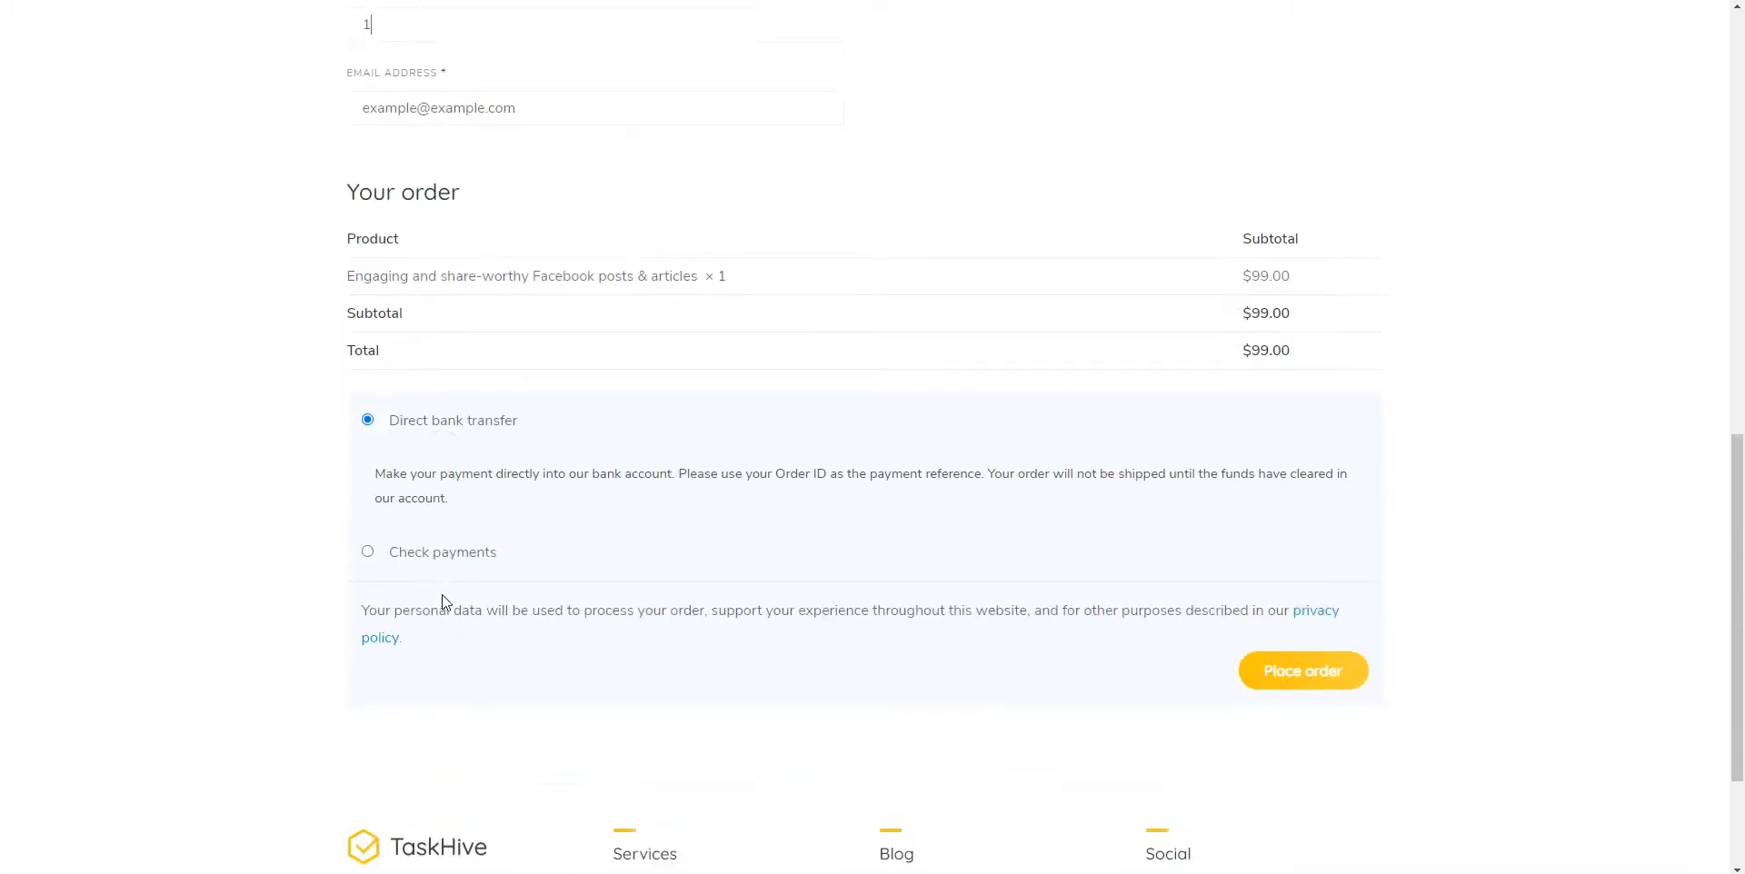
Place the $99.00 order and review the order-received confirmation
{"action": "left_click", "coordinate": [1283, 670]}
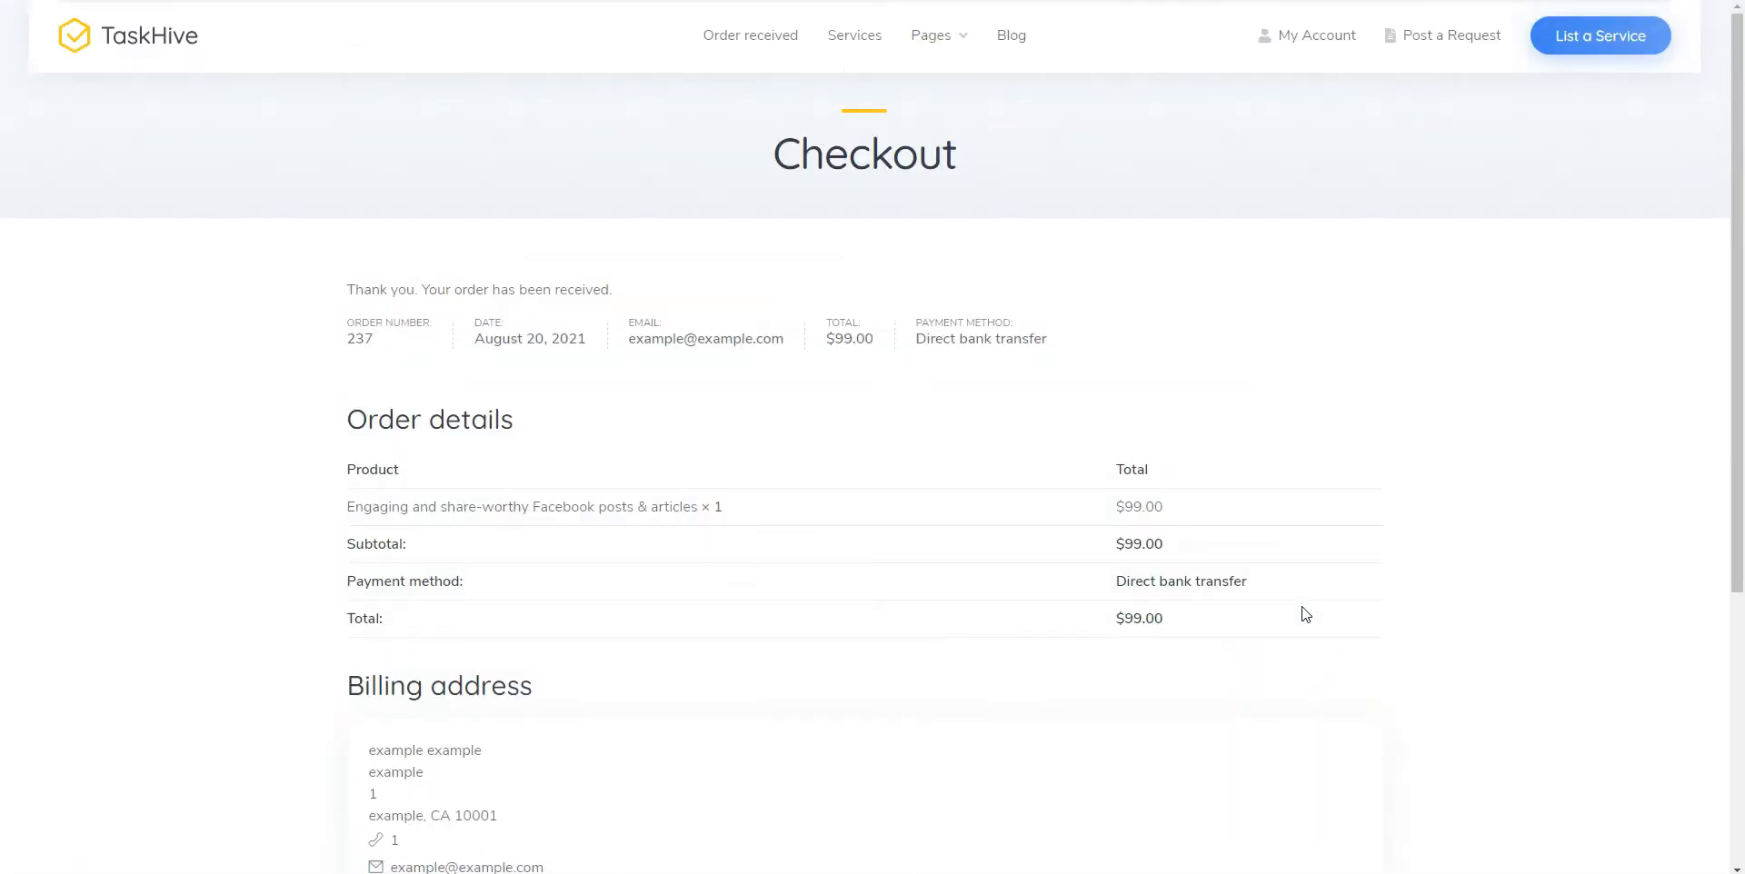
{"action": "scroll", "coordinate": [1305, 614], "scroll_direction": "down", "scroll_amount": 4}
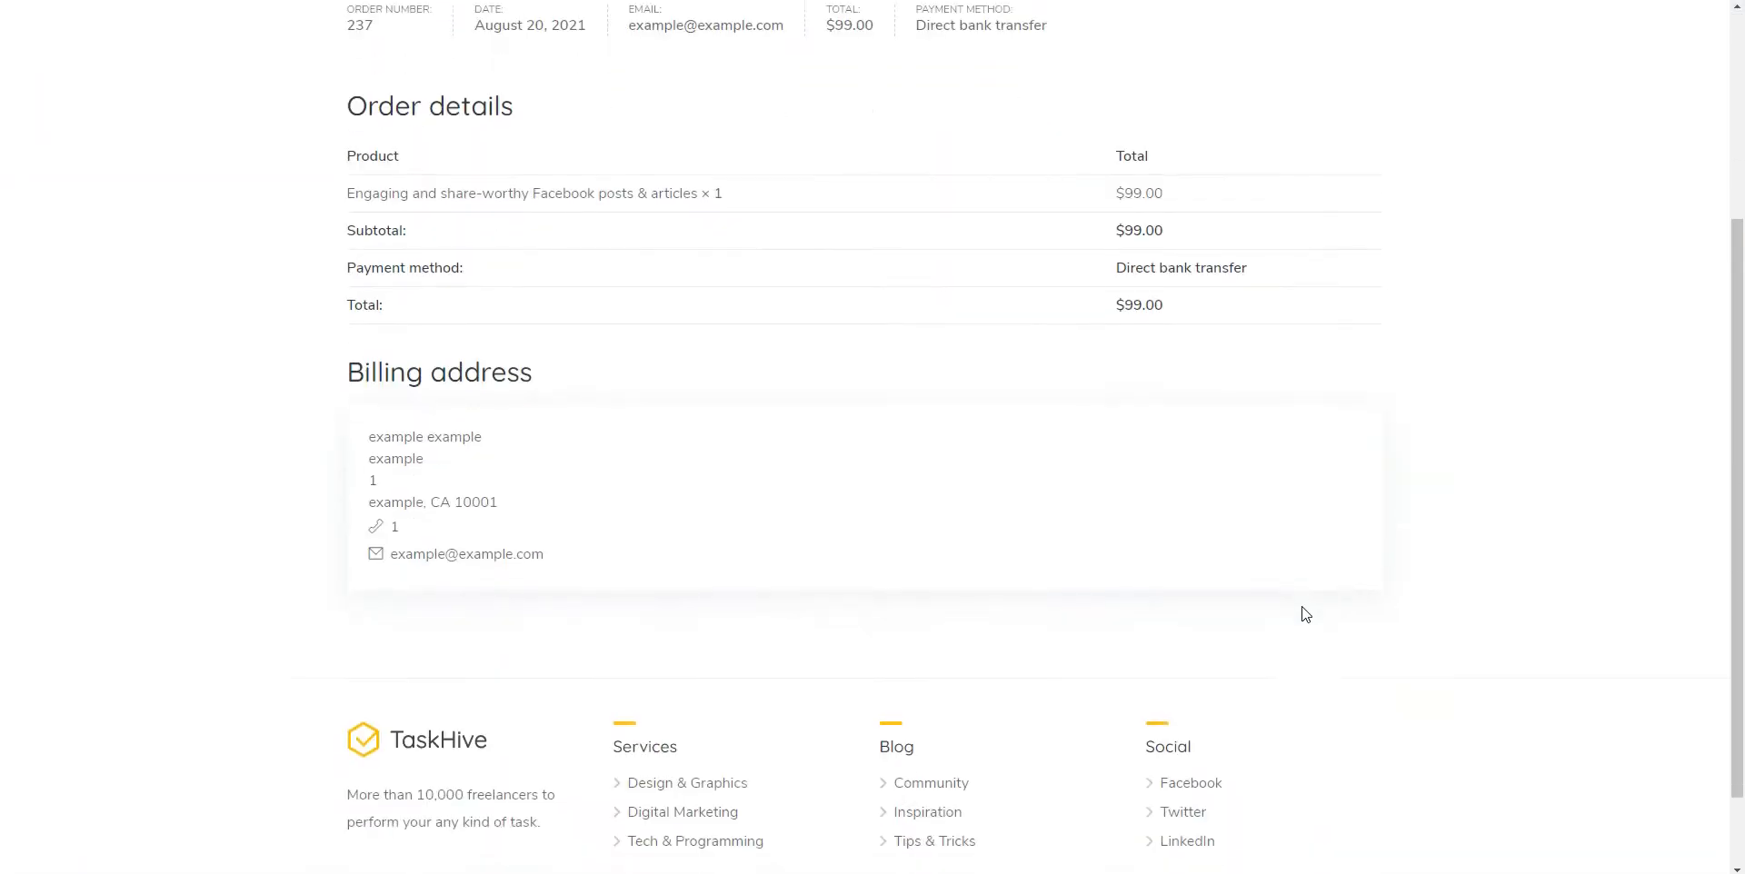
{"action": "scroll", "coordinate": [1305, 614], "scroll_direction": "up", "scroll_amount": 4}
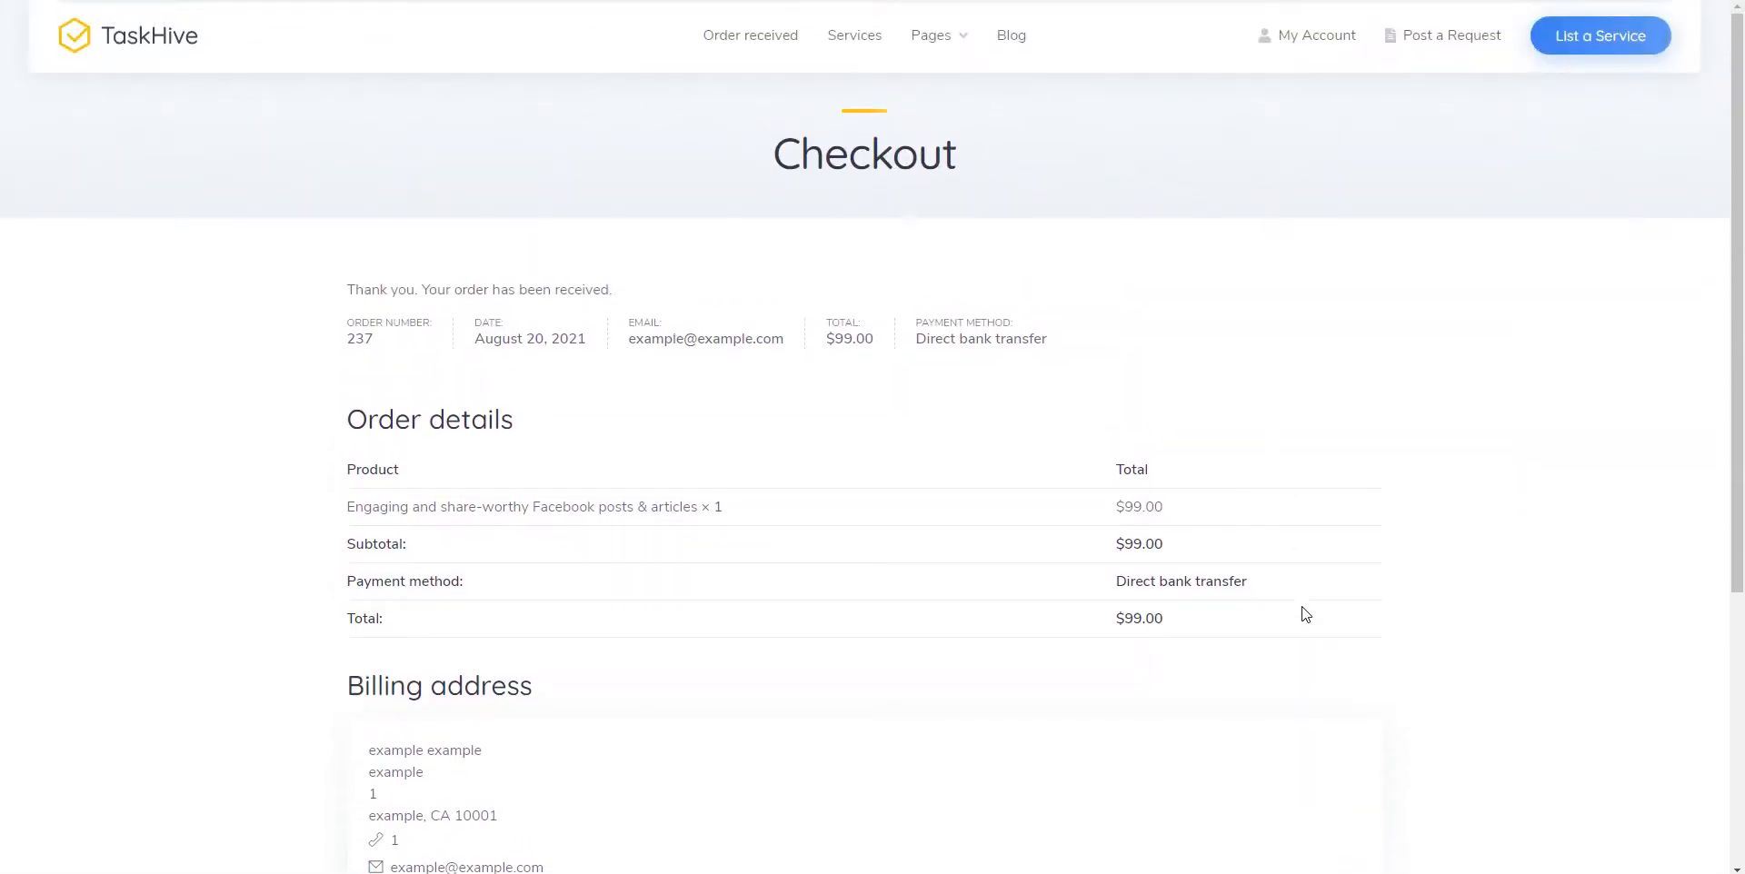
Sign out of the buyer account and sign back in as 'admin' with the account password
{"action": "left_click", "coordinate": [1324, 35]}
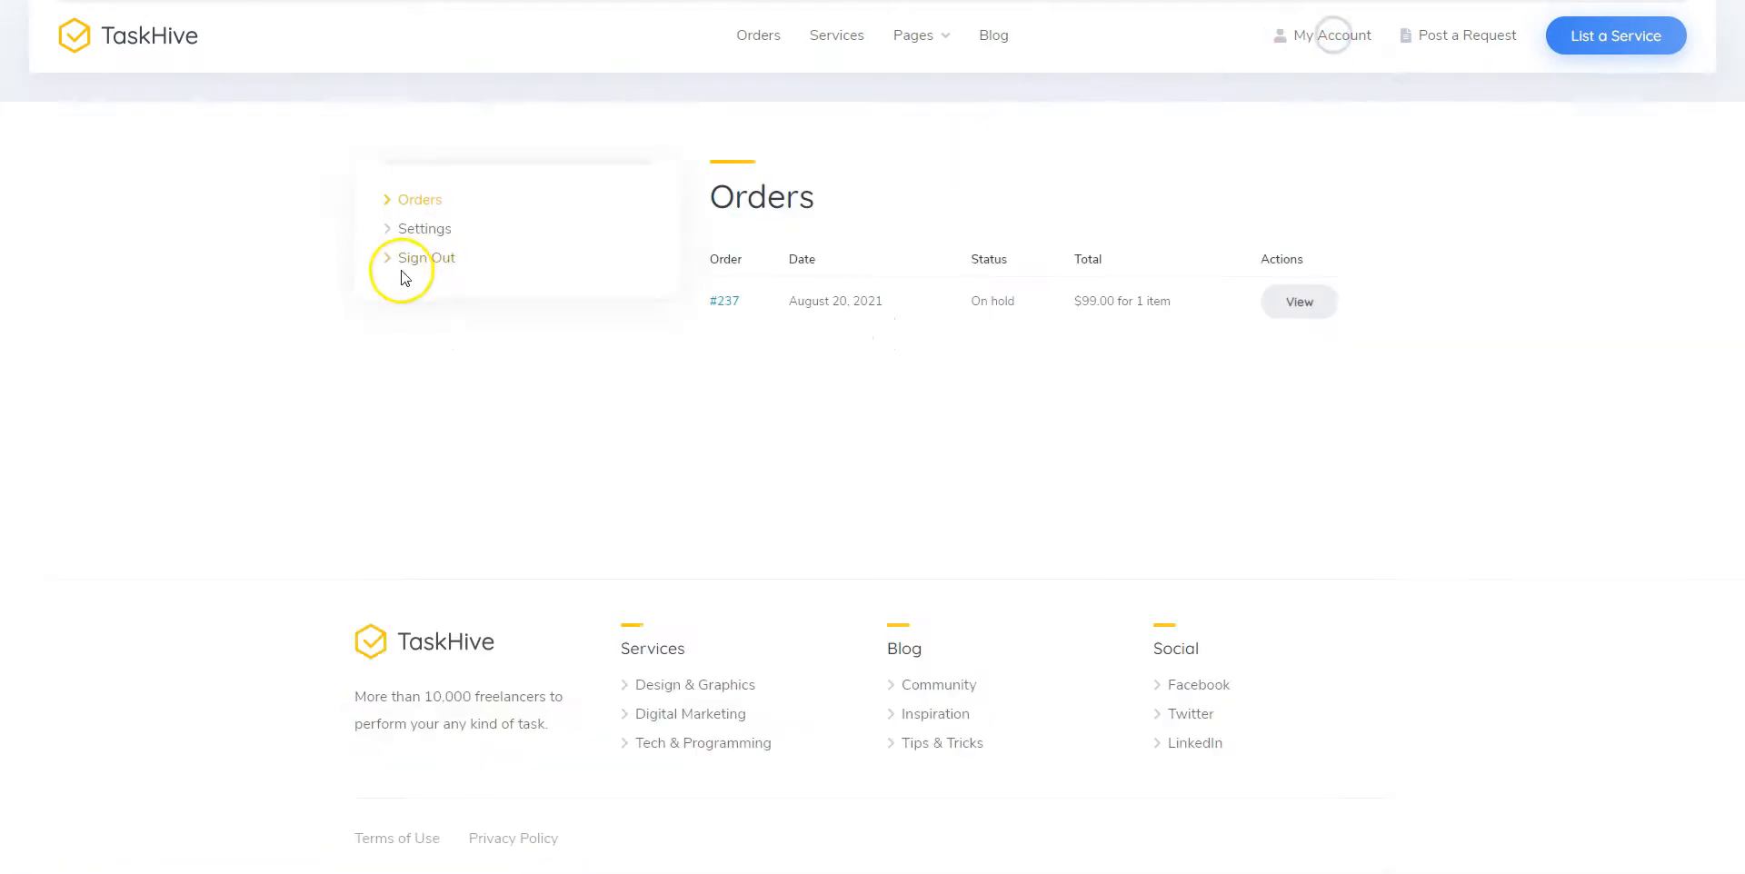
{"action": "left_click", "coordinate": [407, 262]}
{"action": "left_click", "coordinate": [1328, 38]}
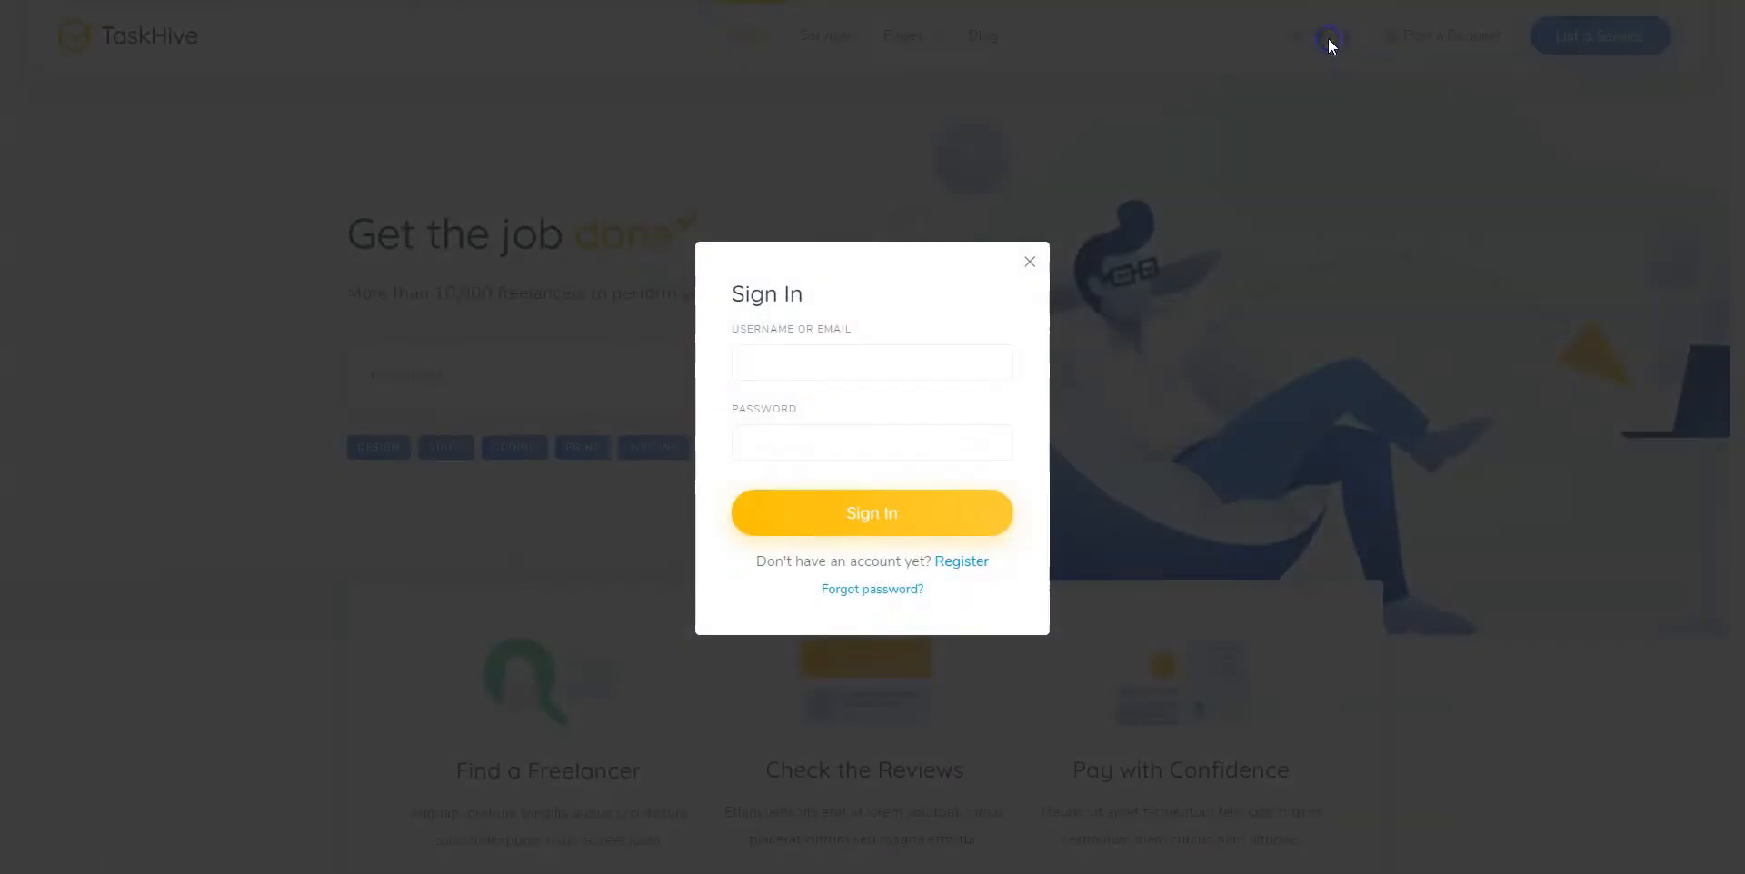
{"action": "type", "text": "admin"}
{"action": "key", "text": "Tab"}
{"action": "type", "text": "password"}
{"action": "key", "text": "Return"}
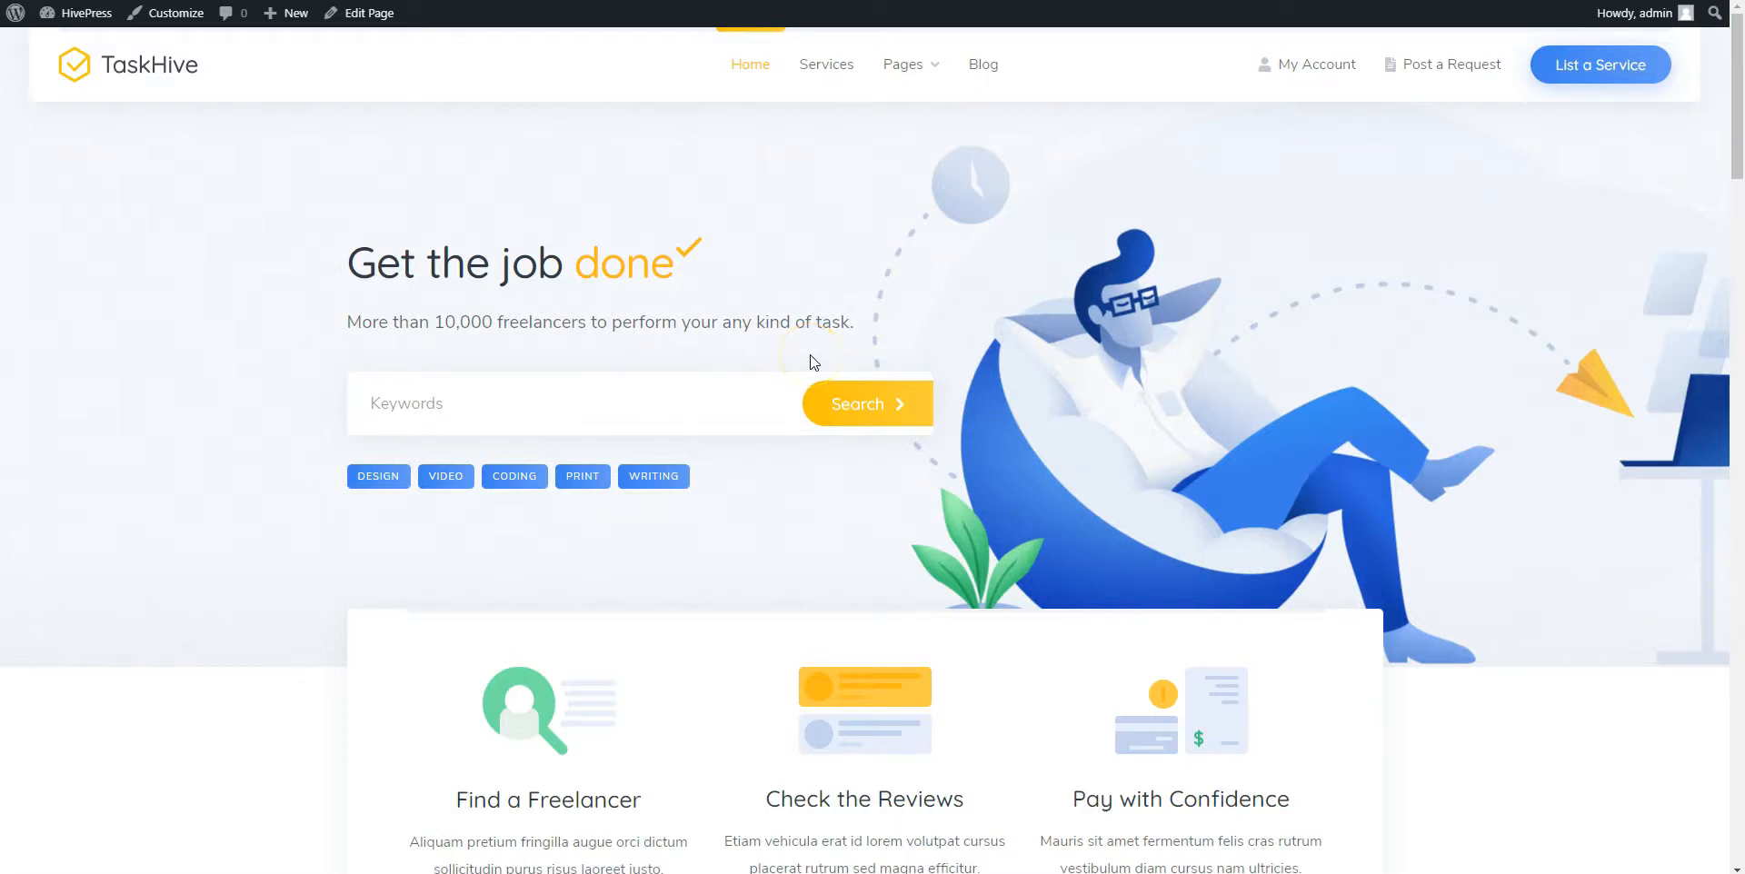
Open the vendor dashboard and highlight the $89.10 balance
{"action": "left_click", "coordinate": [1295, 73]}
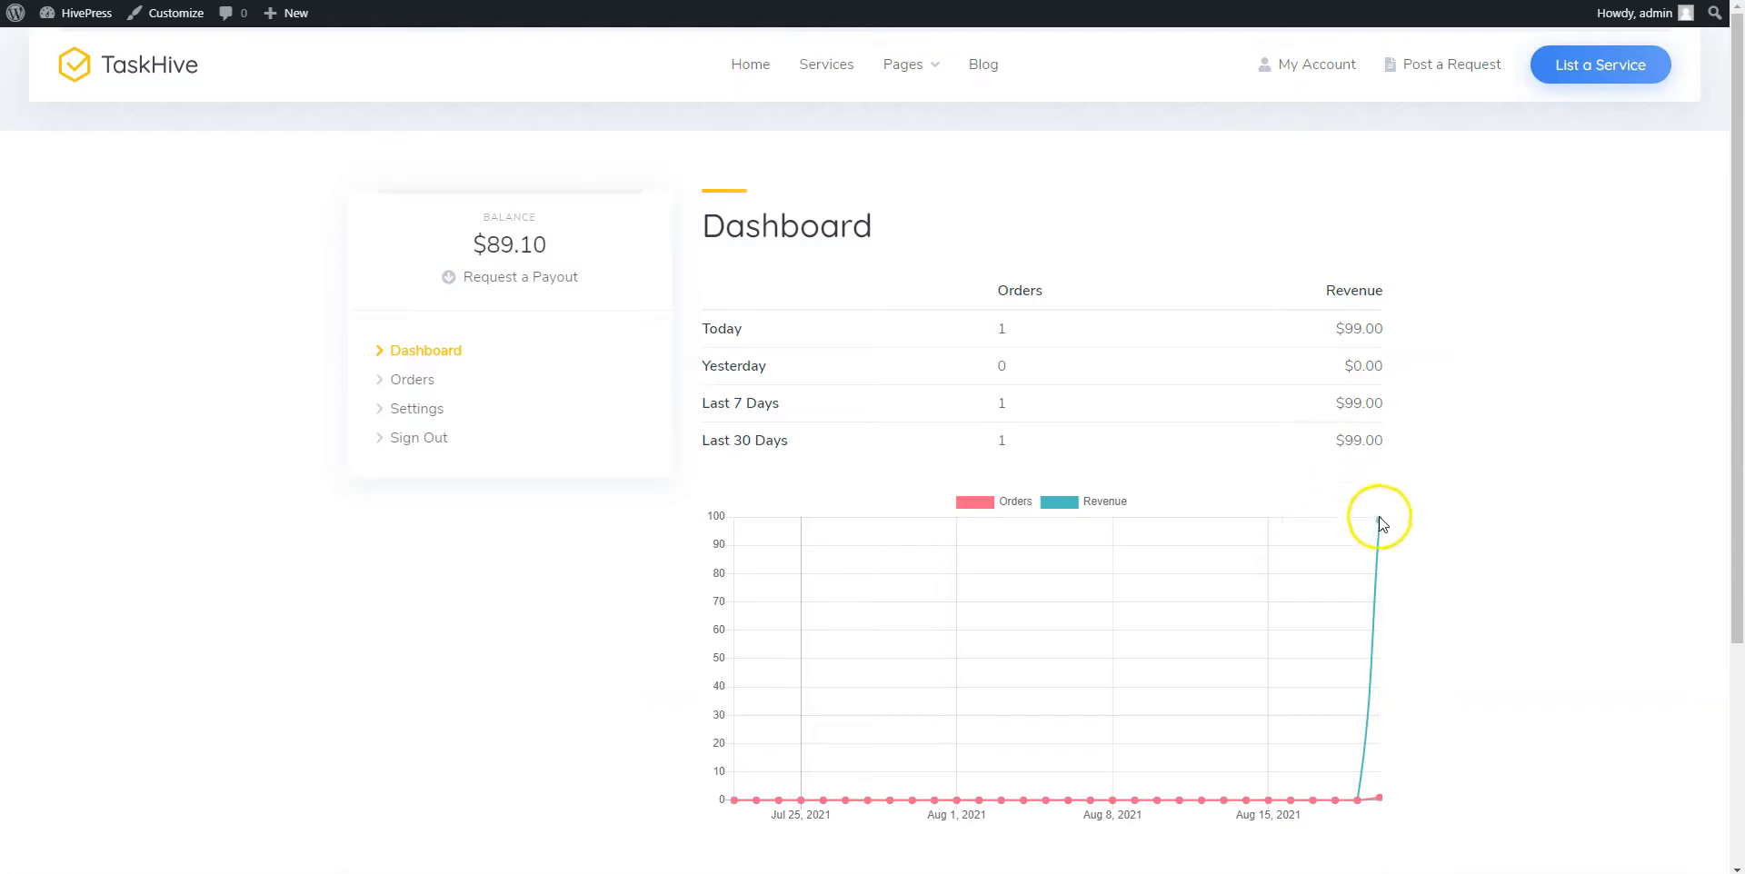
{"action": "mouse_move", "coordinate": [1380, 527]}
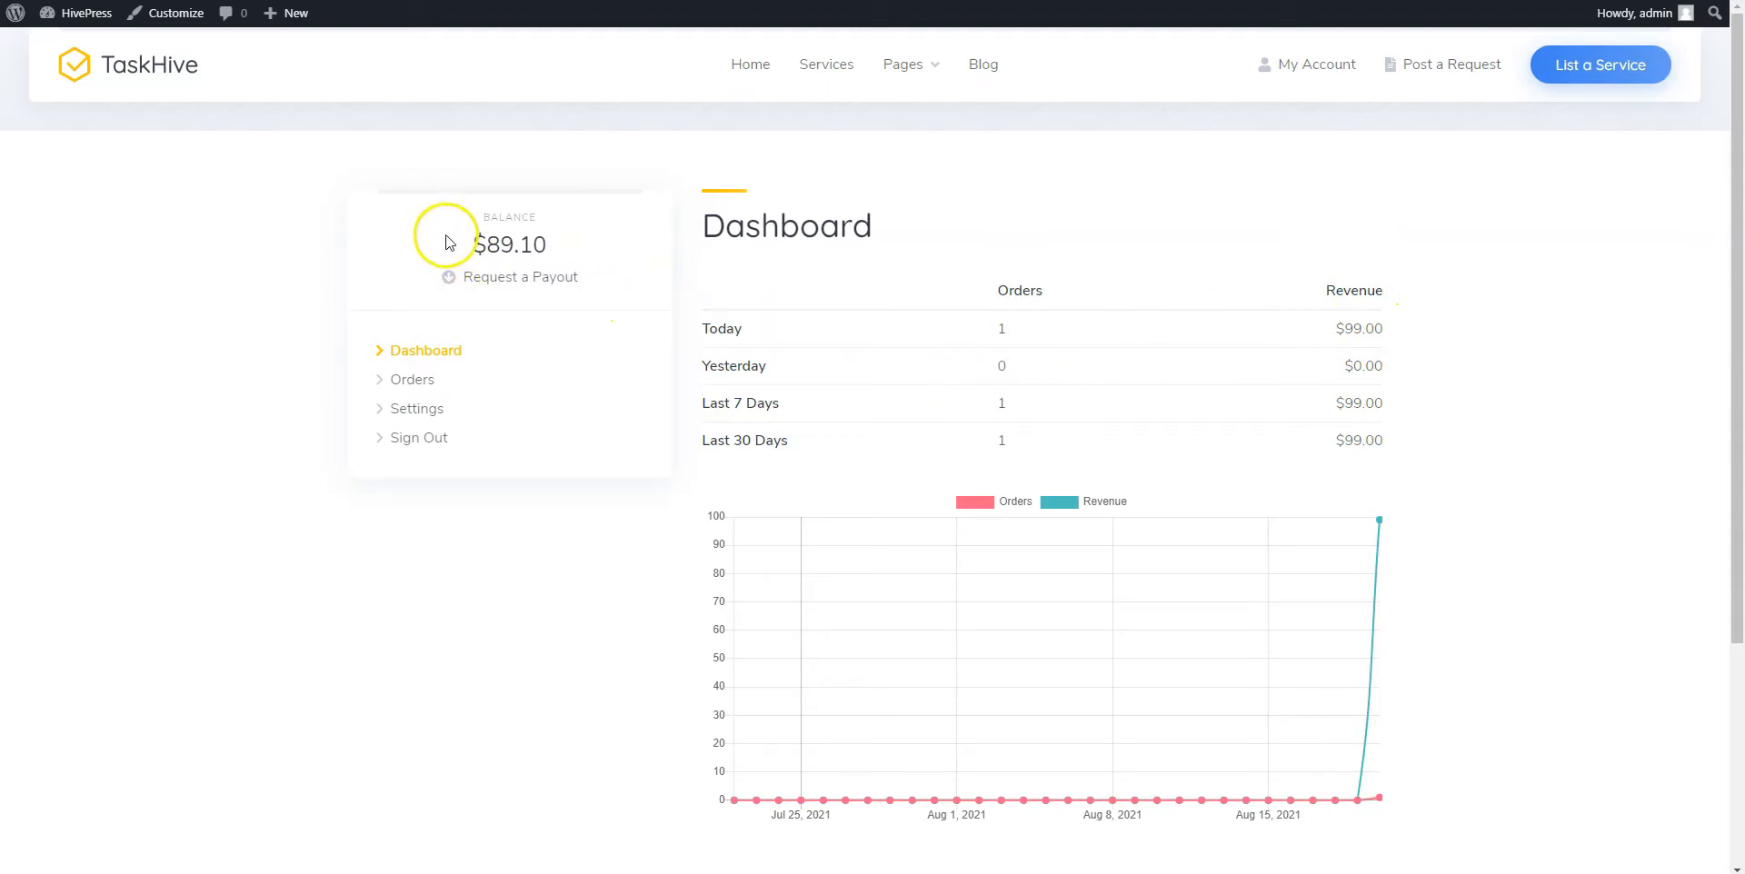
{"action": "left_click_drag", "start_coordinate": [467, 243], "coordinate": [548, 244]}
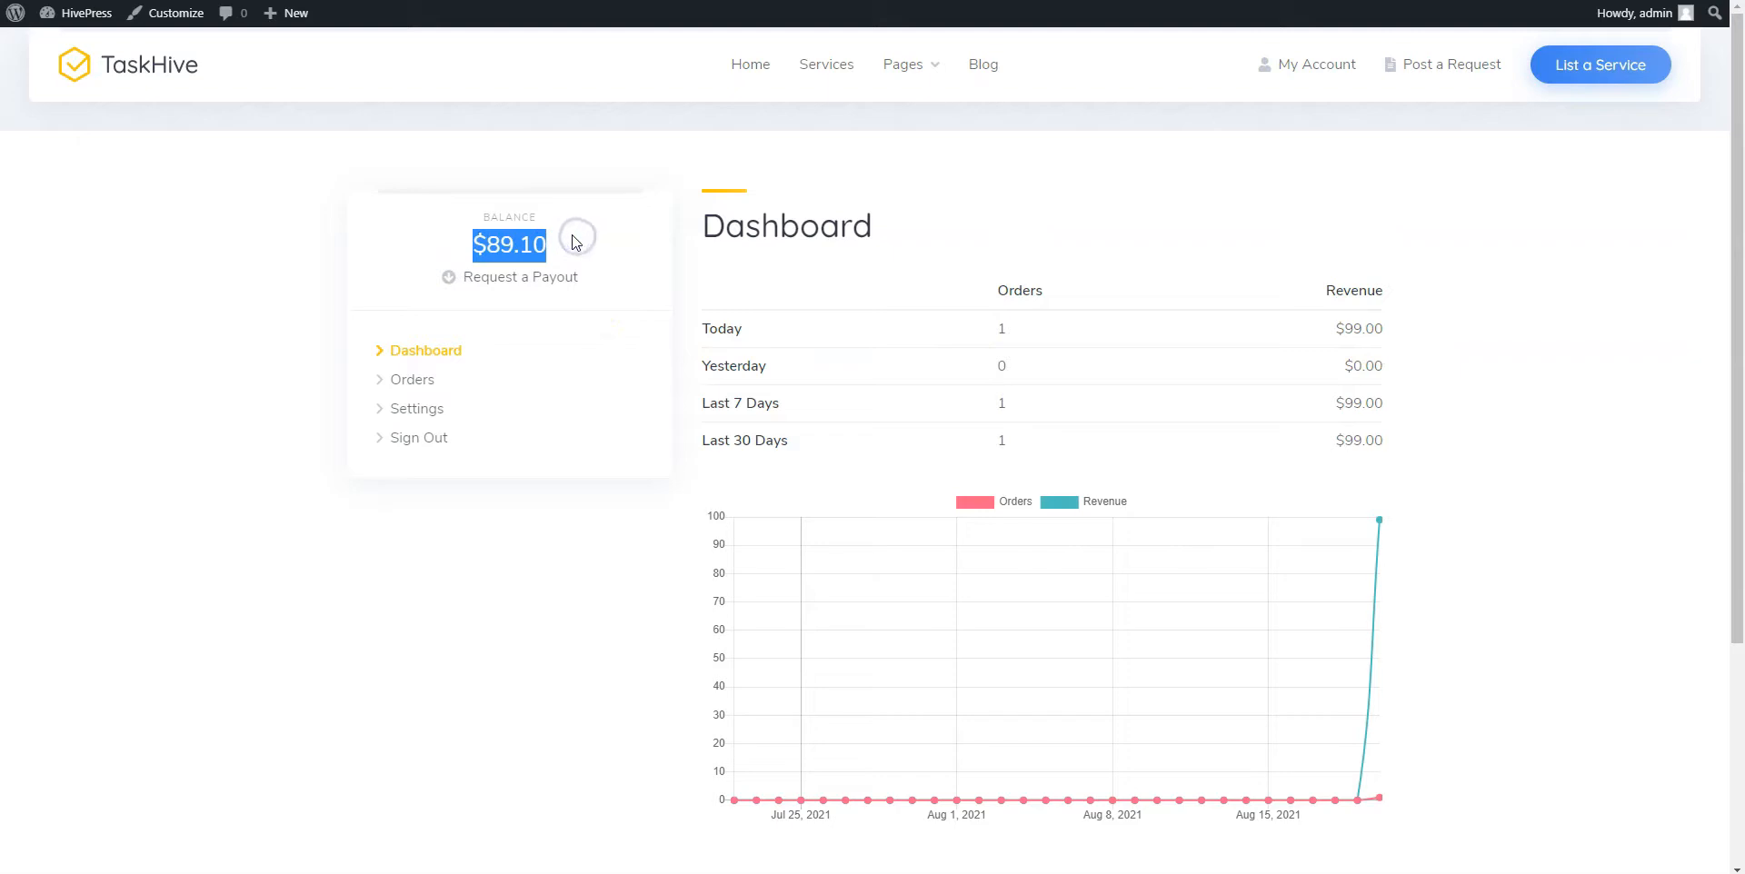
{"action": "left_click", "coordinate": [573, 241]}
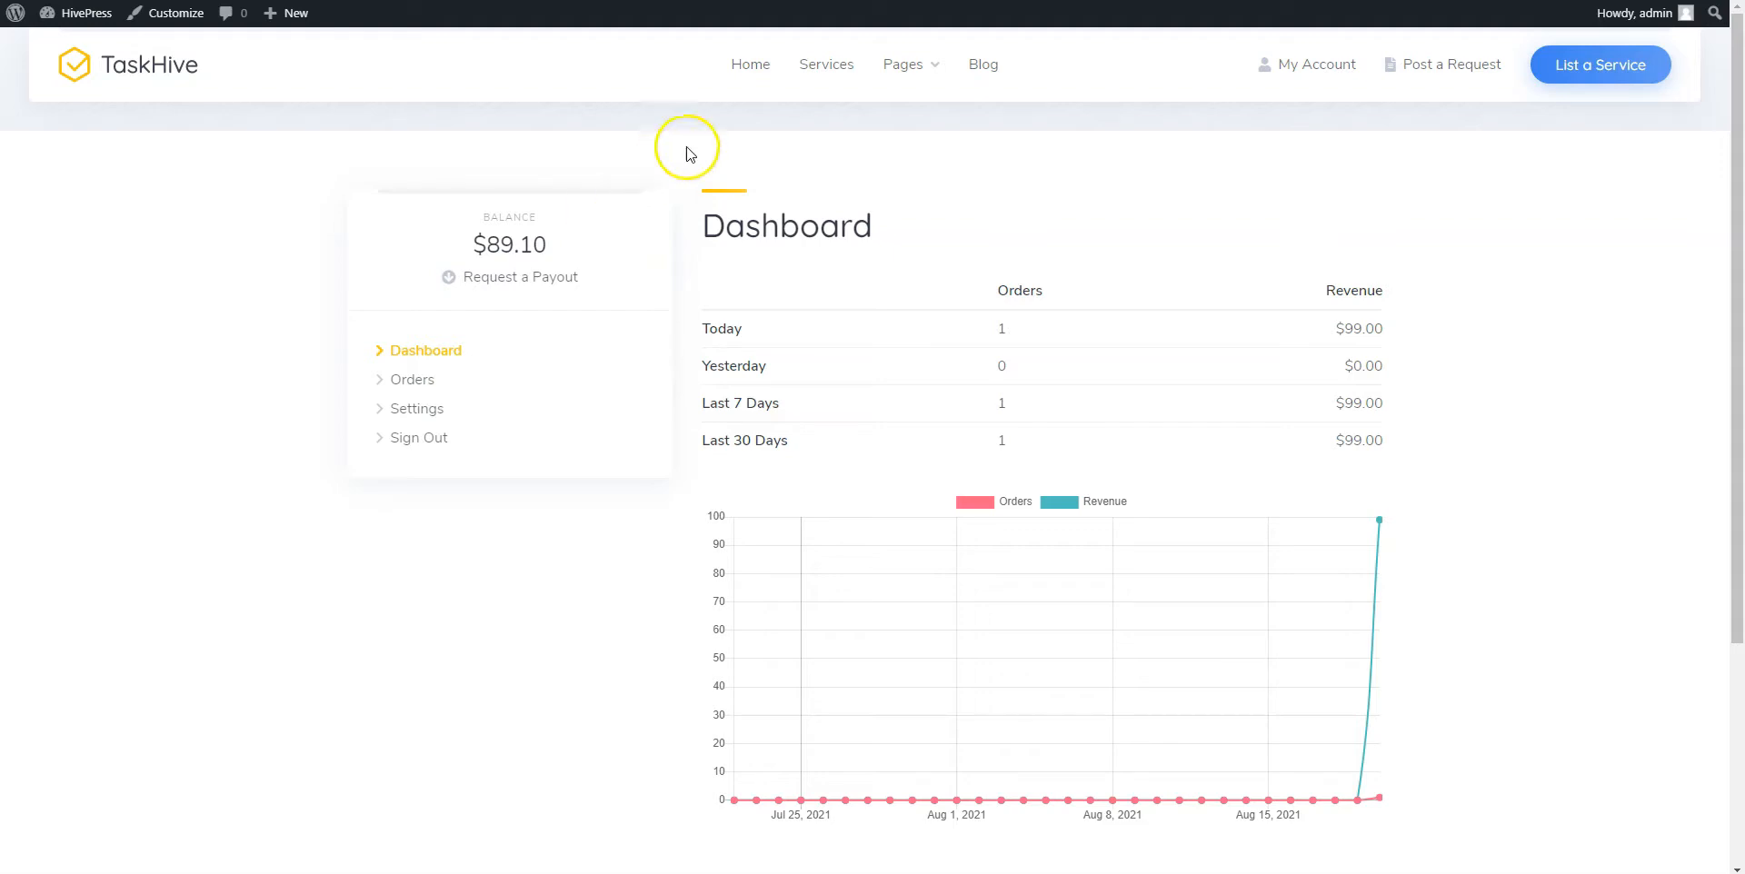
Return to the TaskHive home page and scroll through its sections back to the hero
{"action": "left_click", "coordinate": [759, 69]}
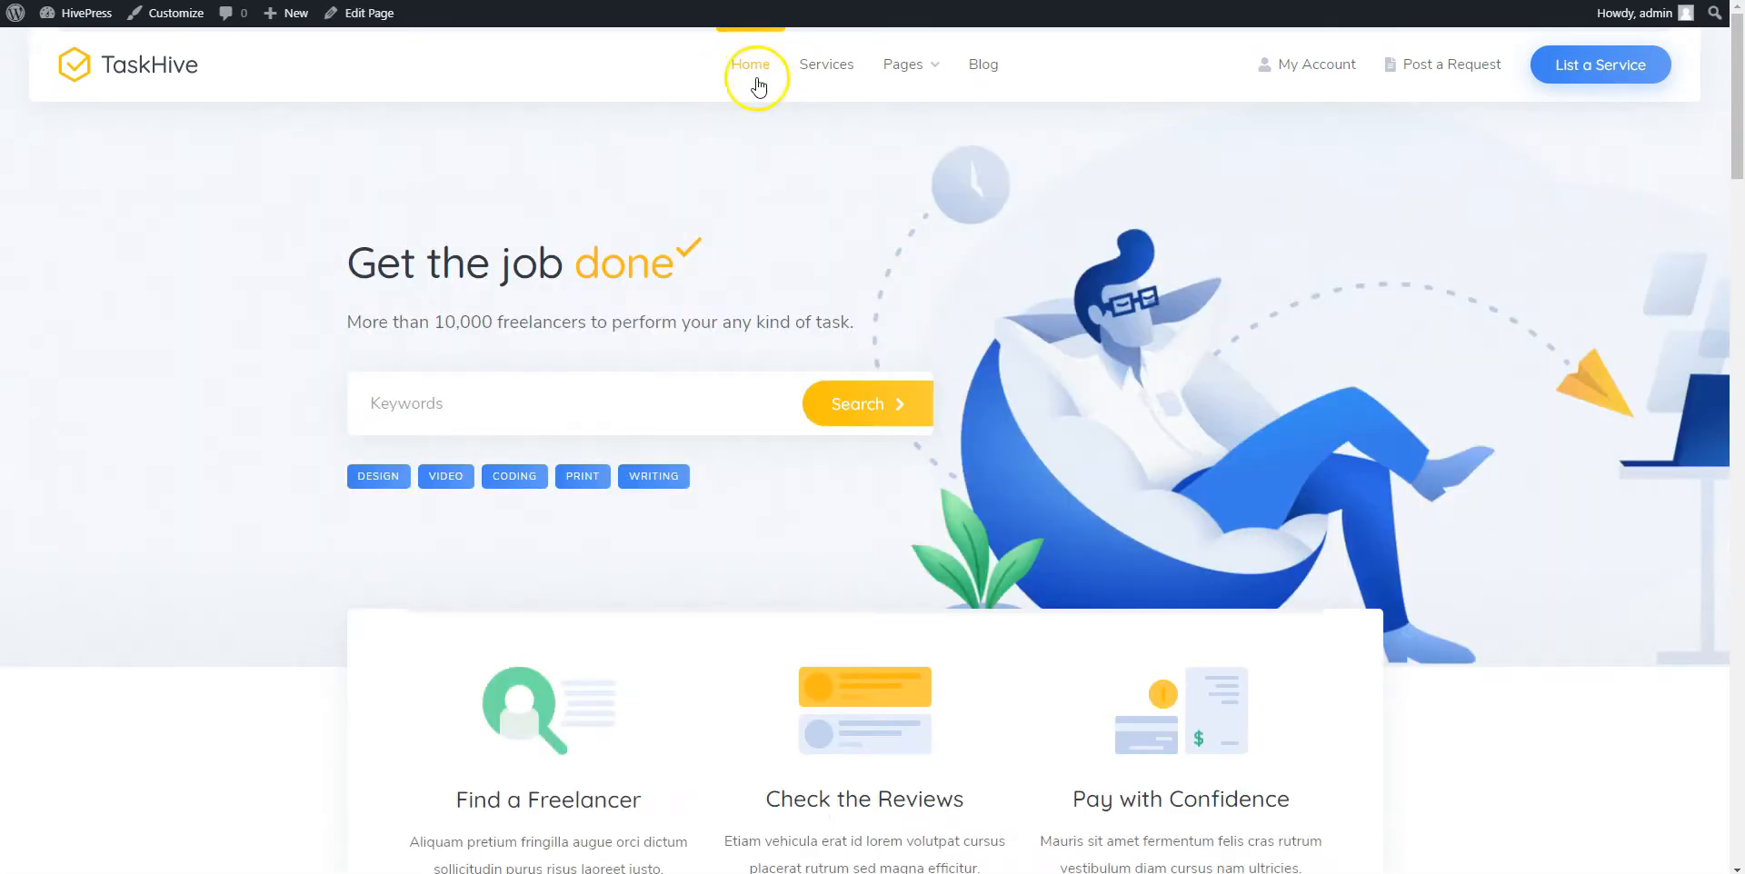
{"action": "scroll", "coordinate": [777, 292], "scroll_direction": "down", "scroll_amount": 10}
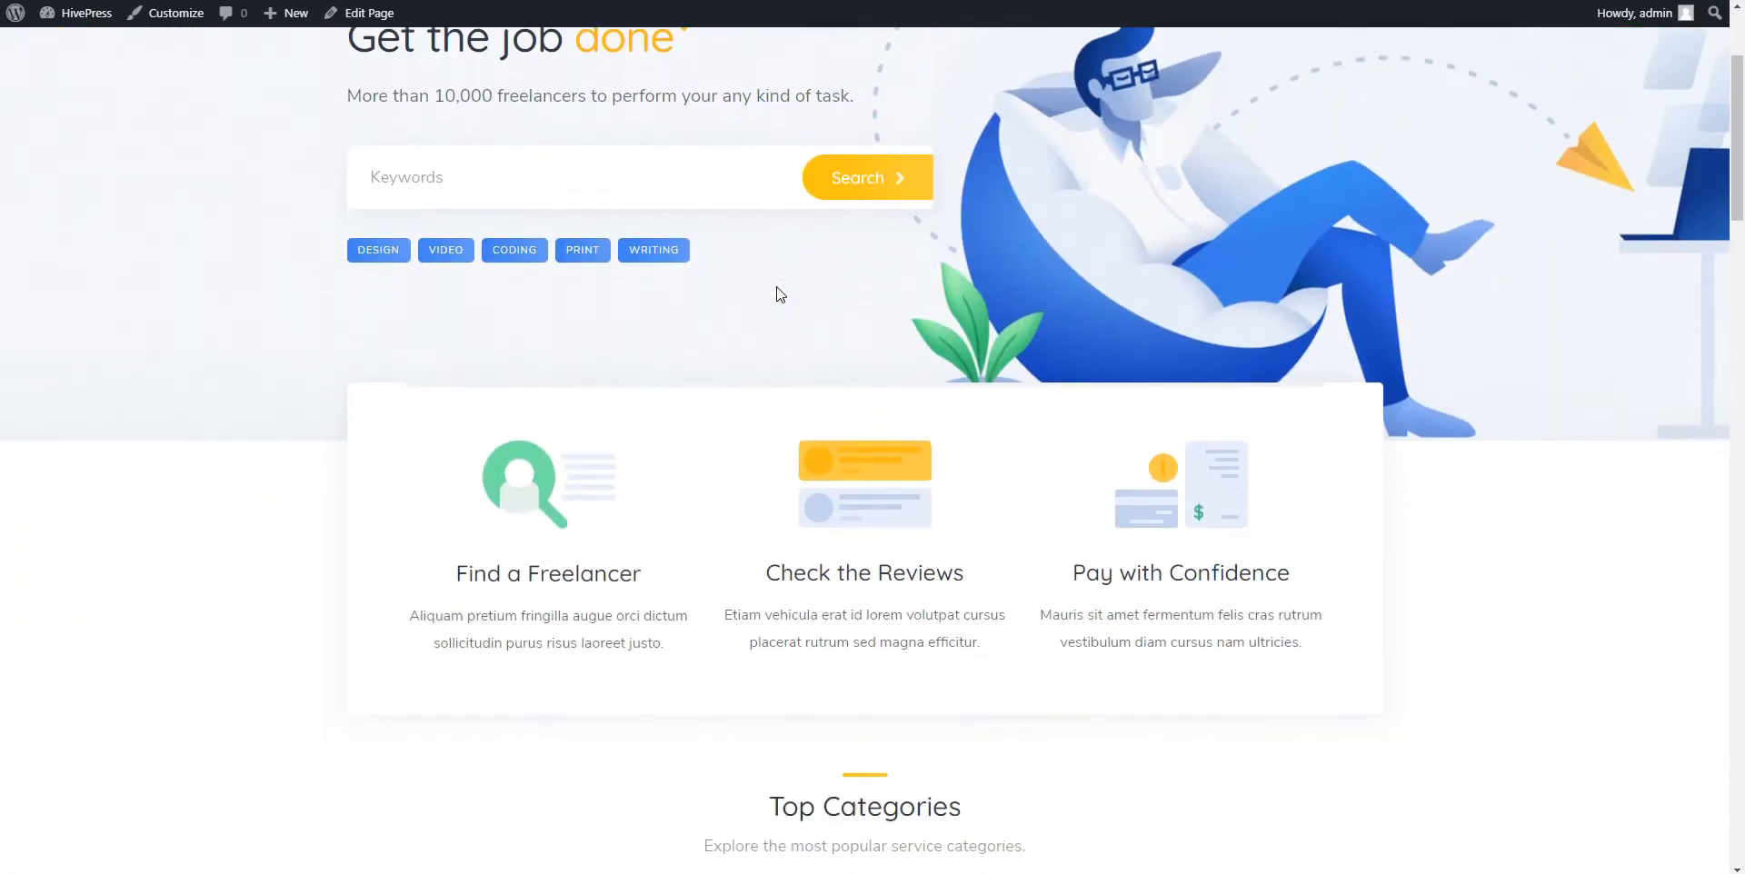
{"action": "scroll", "coordinate": [777, 287], "scroll_direction": "down", "scroll_amount": 15}
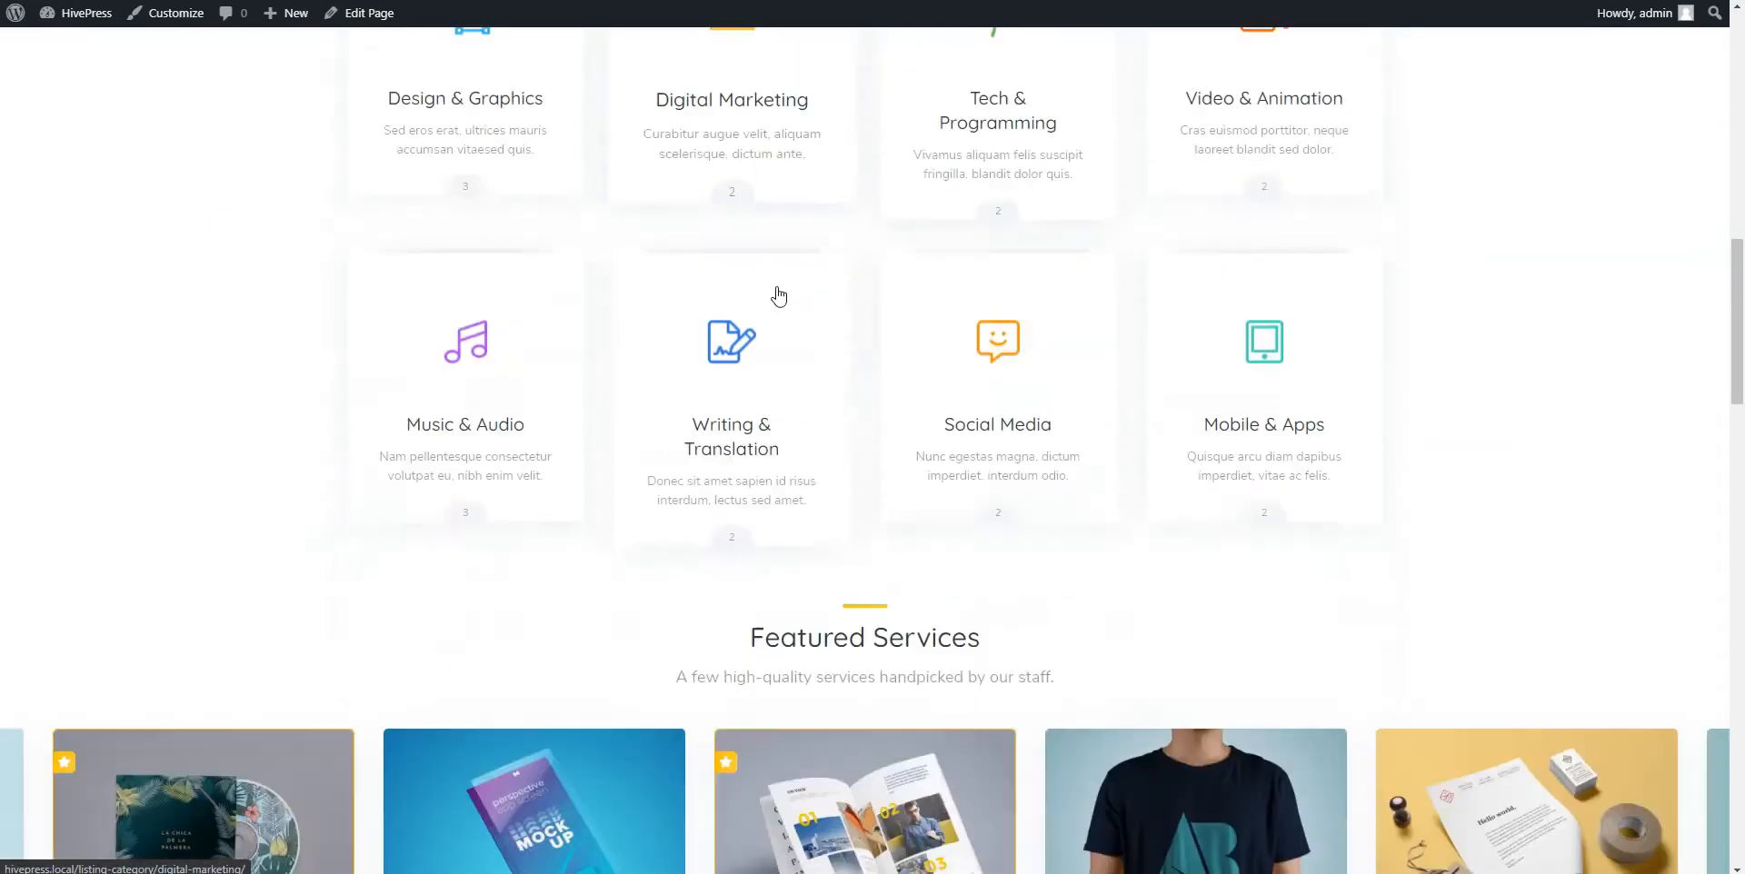
{"action": "scroll", "coordinate": [776, 293], "scroll_direction": "down", "scroll_amount": 5}
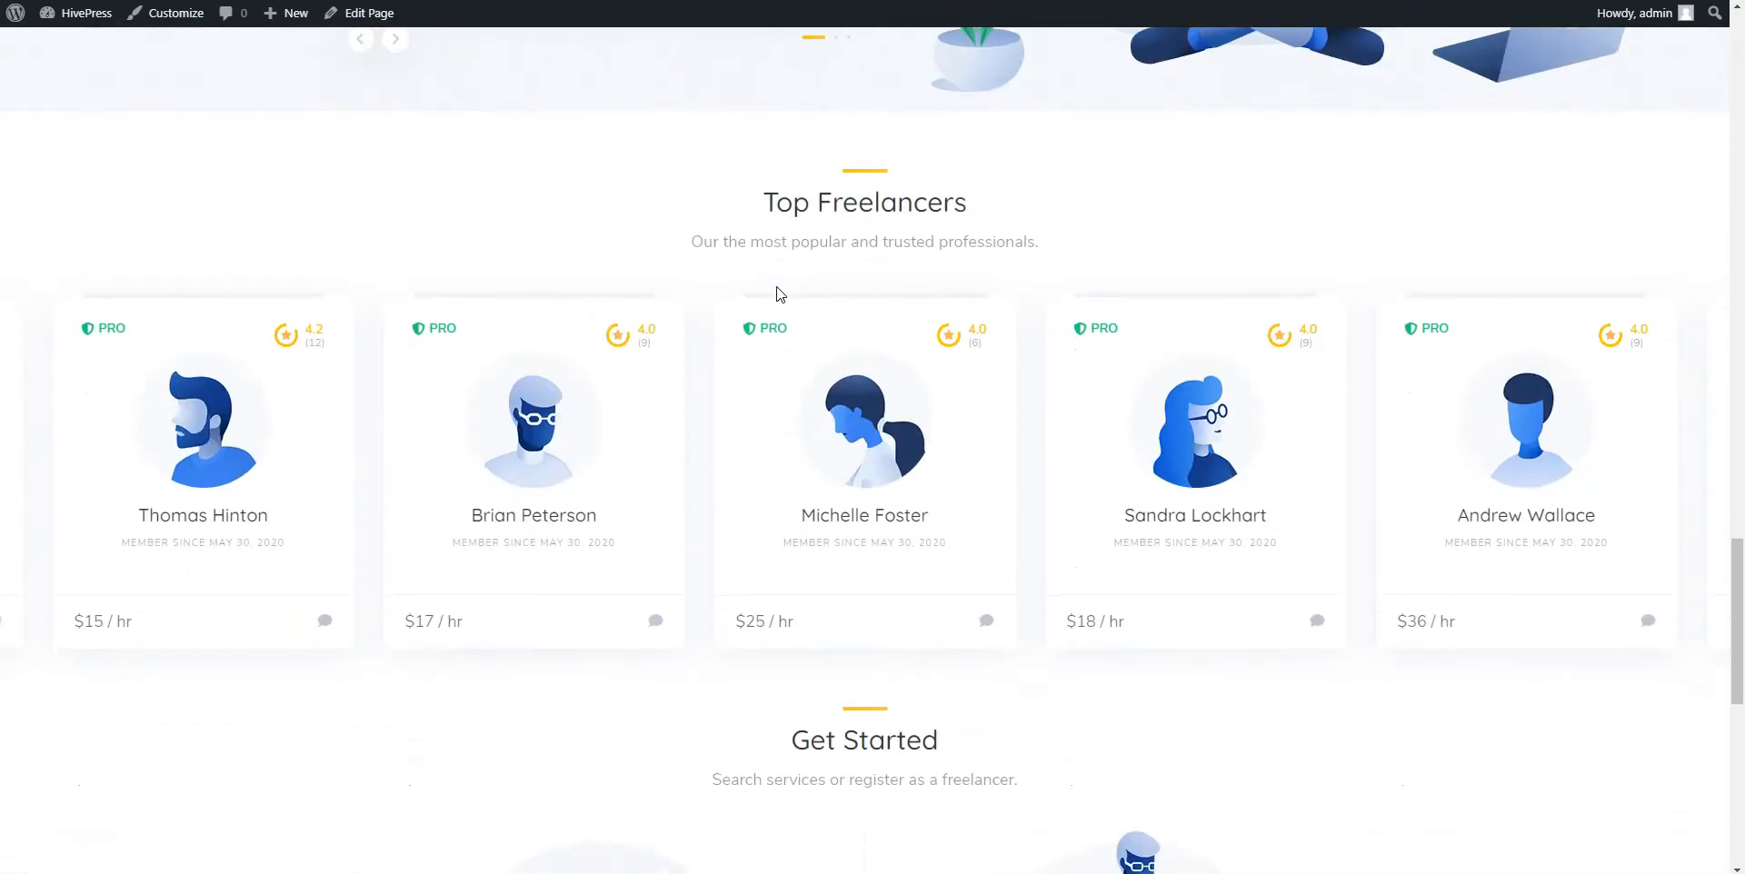
{"action": "scroll", "coordinate": [777, 293], "scroll_direction": "down", "scroll_amount": 4}
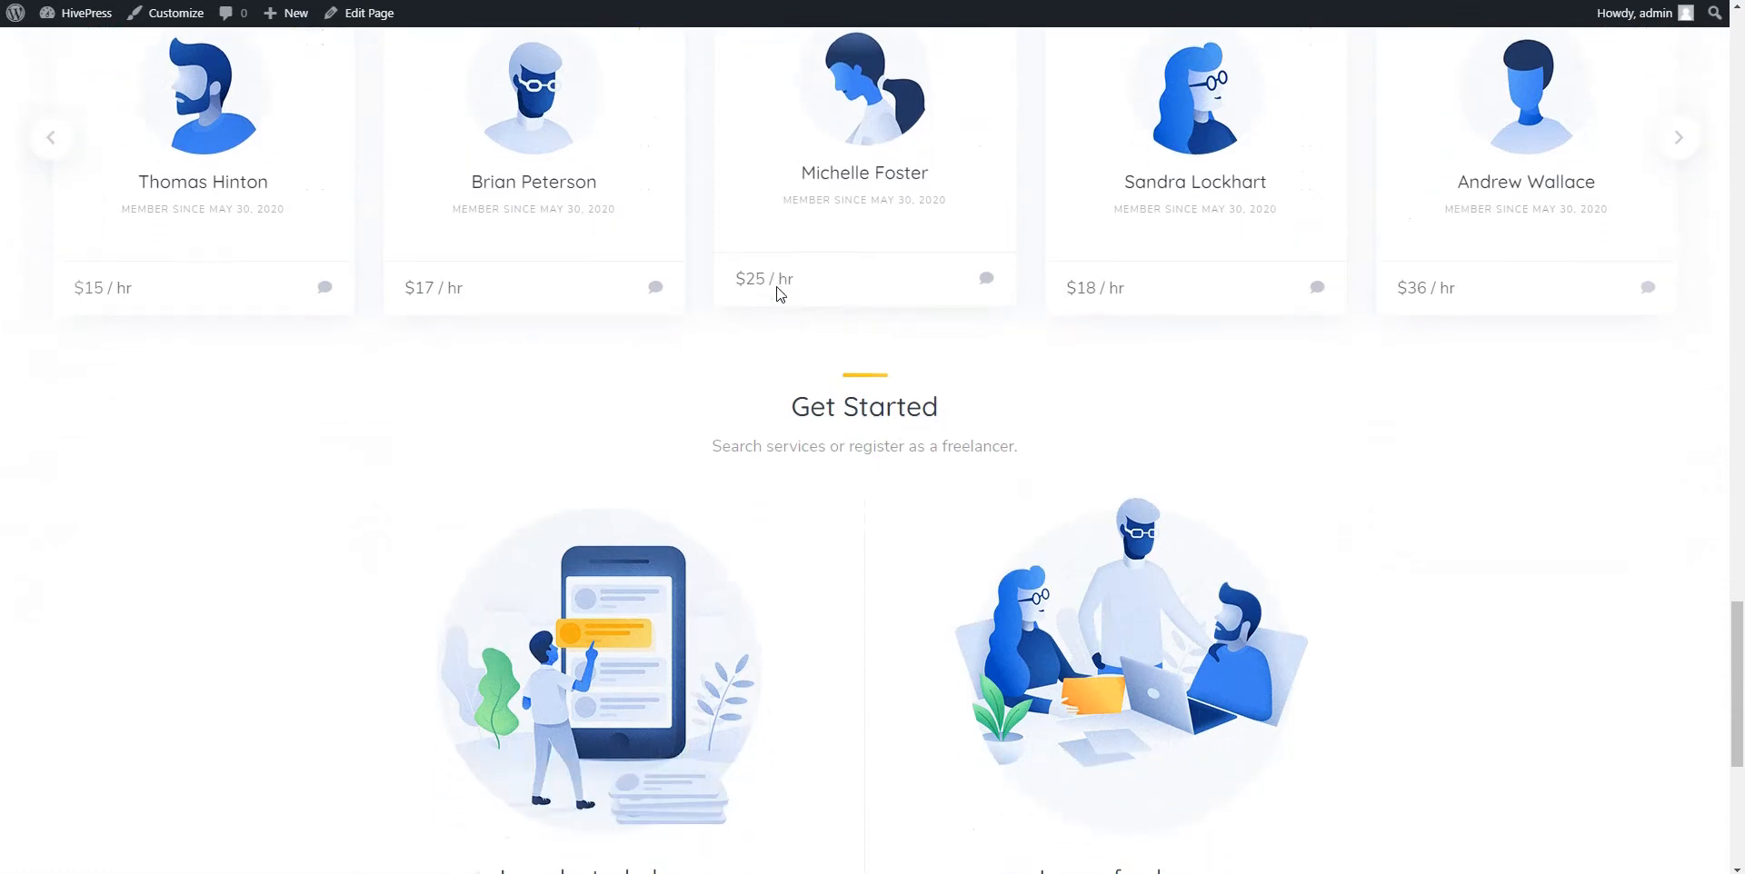
{"action": "scroll", "coordinate": [779, 293], "scroll_direction": "down", "scroll_amount": 3}
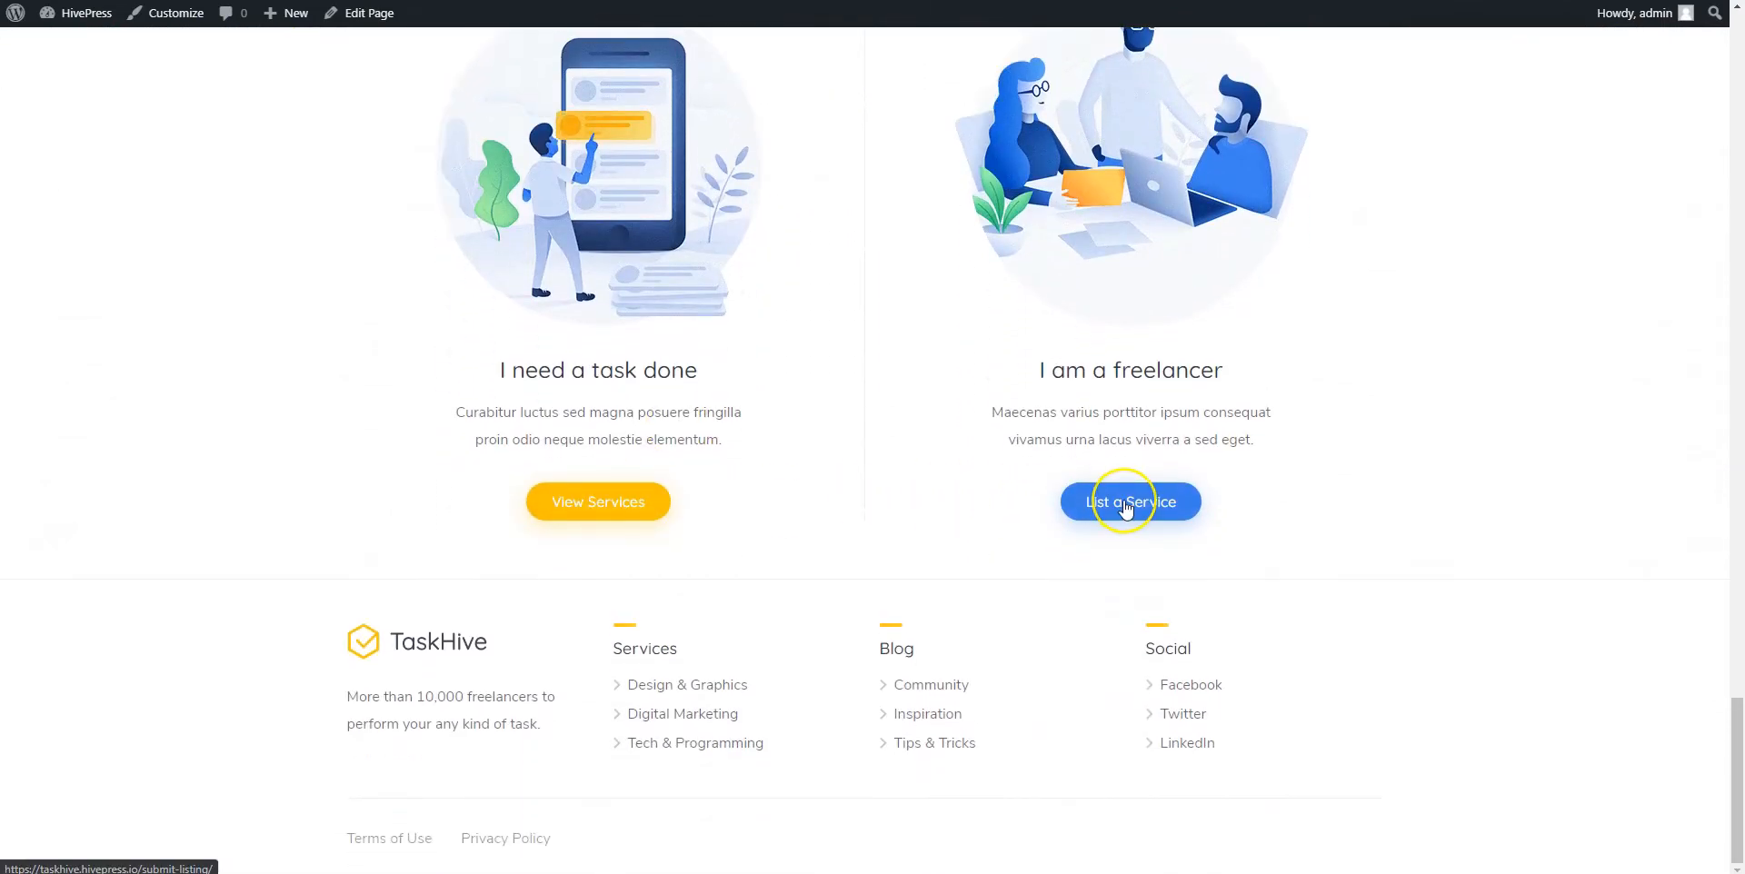
{"action": "scroll", "coordinate": [1125, 507], "scroll_direction": "up", "scroll_amount": 2}
{"action": "scroll", "coordinate": [1125, 507], "scroll_direction": "up", "scroll_amount": 15}
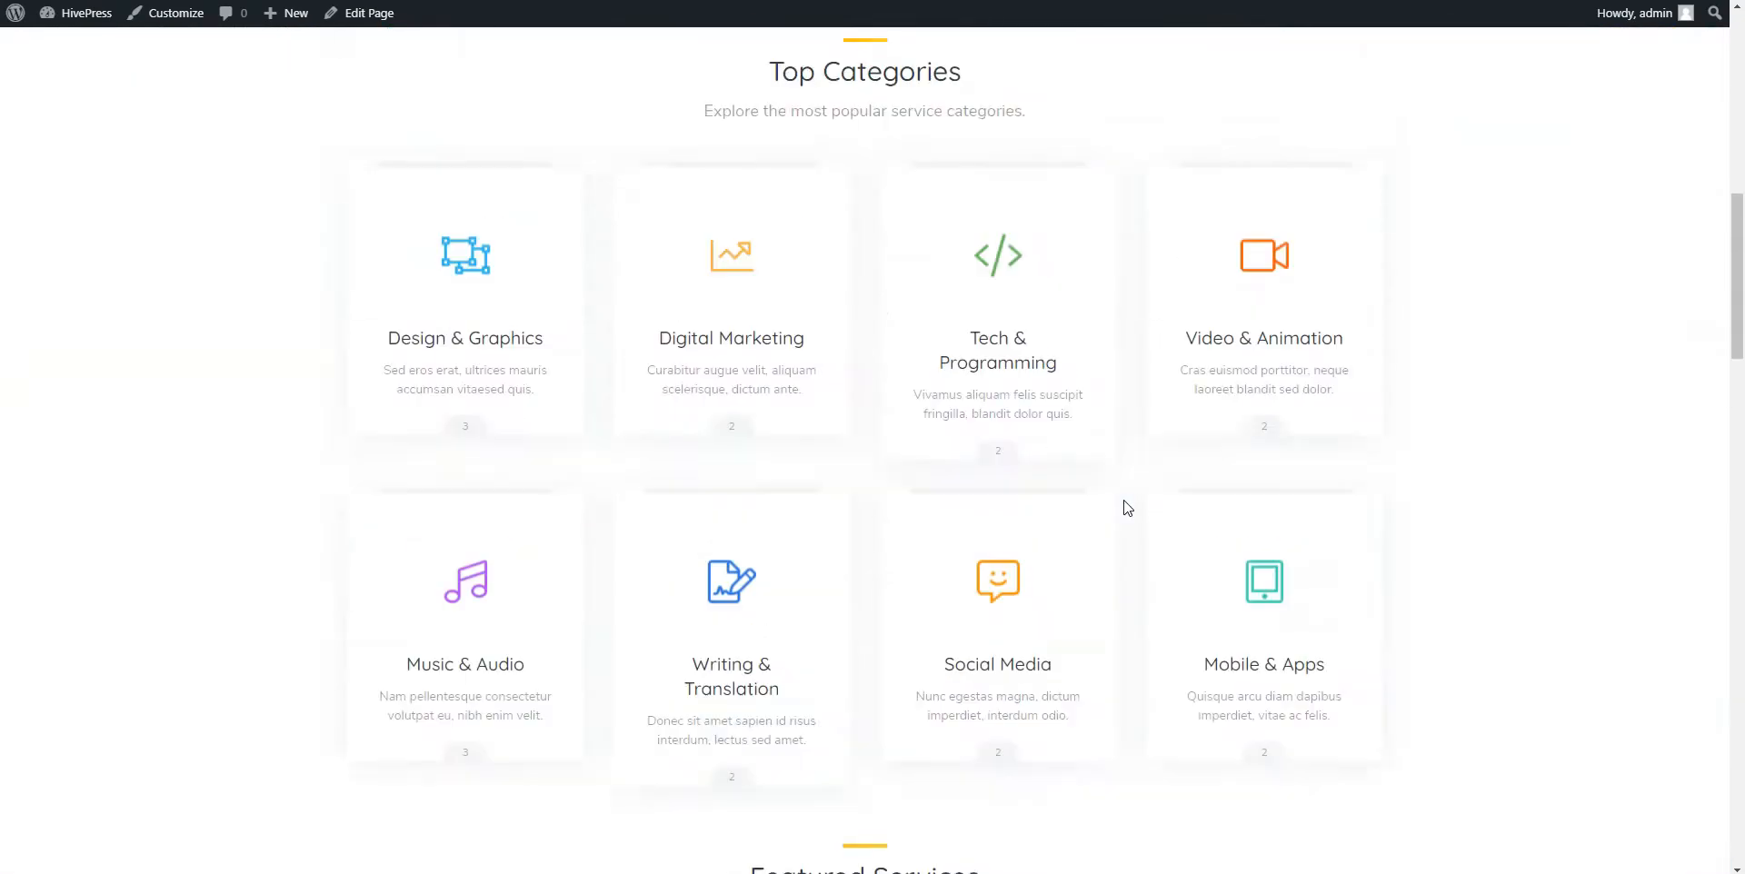
{"action": "scroll", "coordinate": [1126, 507], "scroll_direction": "up", "scroll_amount": 7}
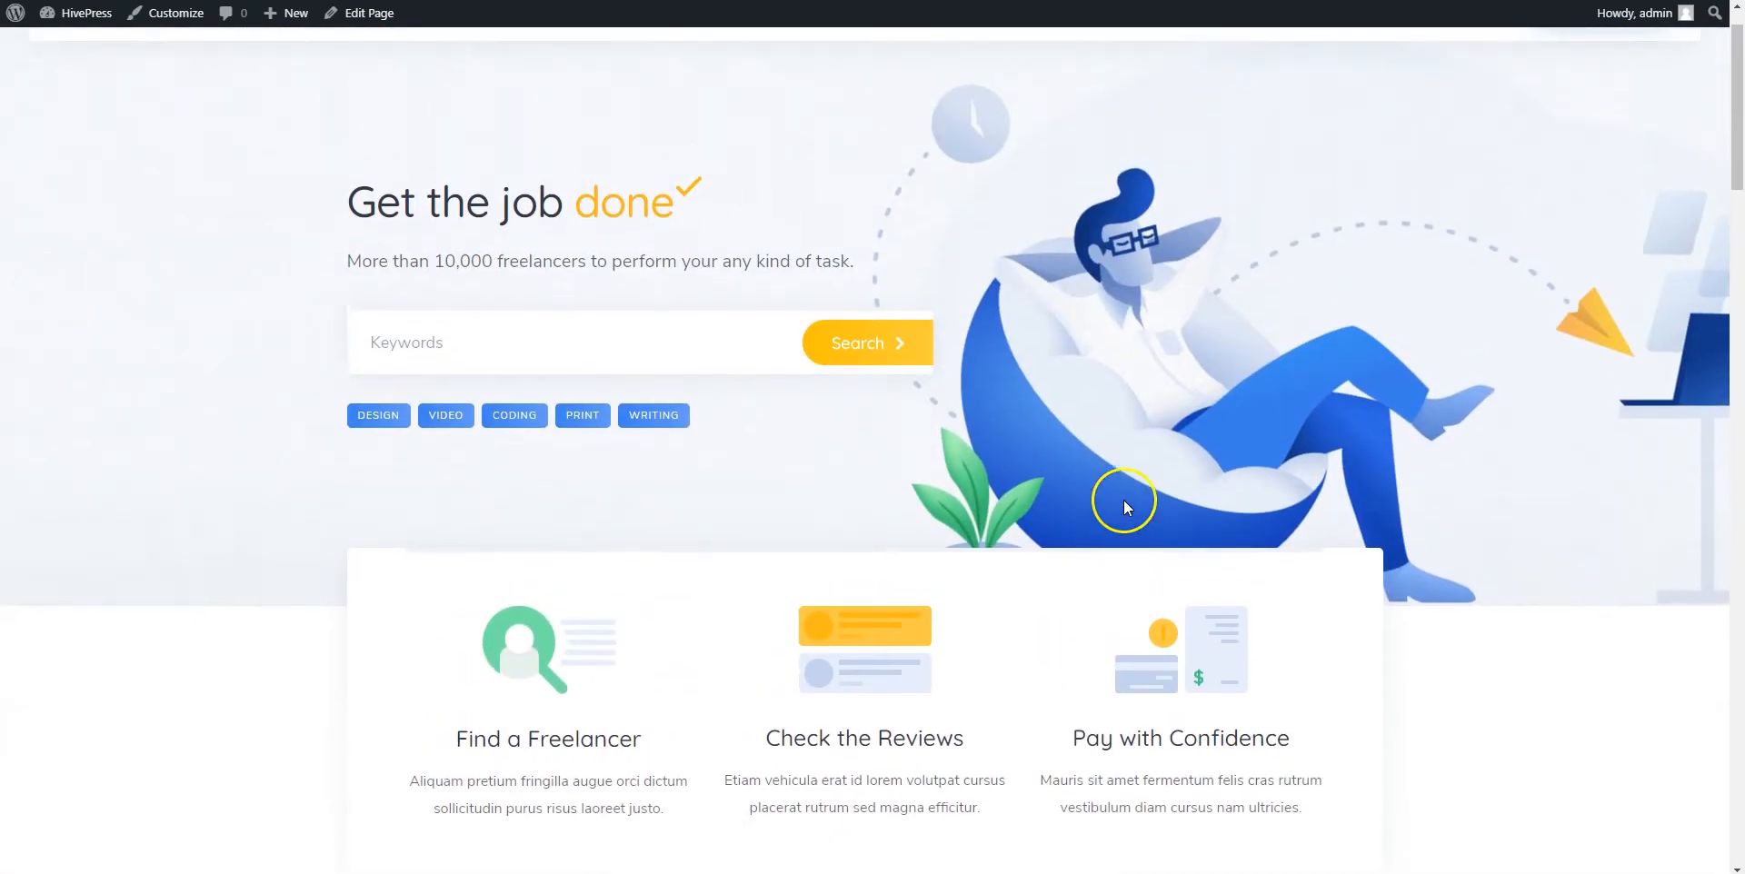